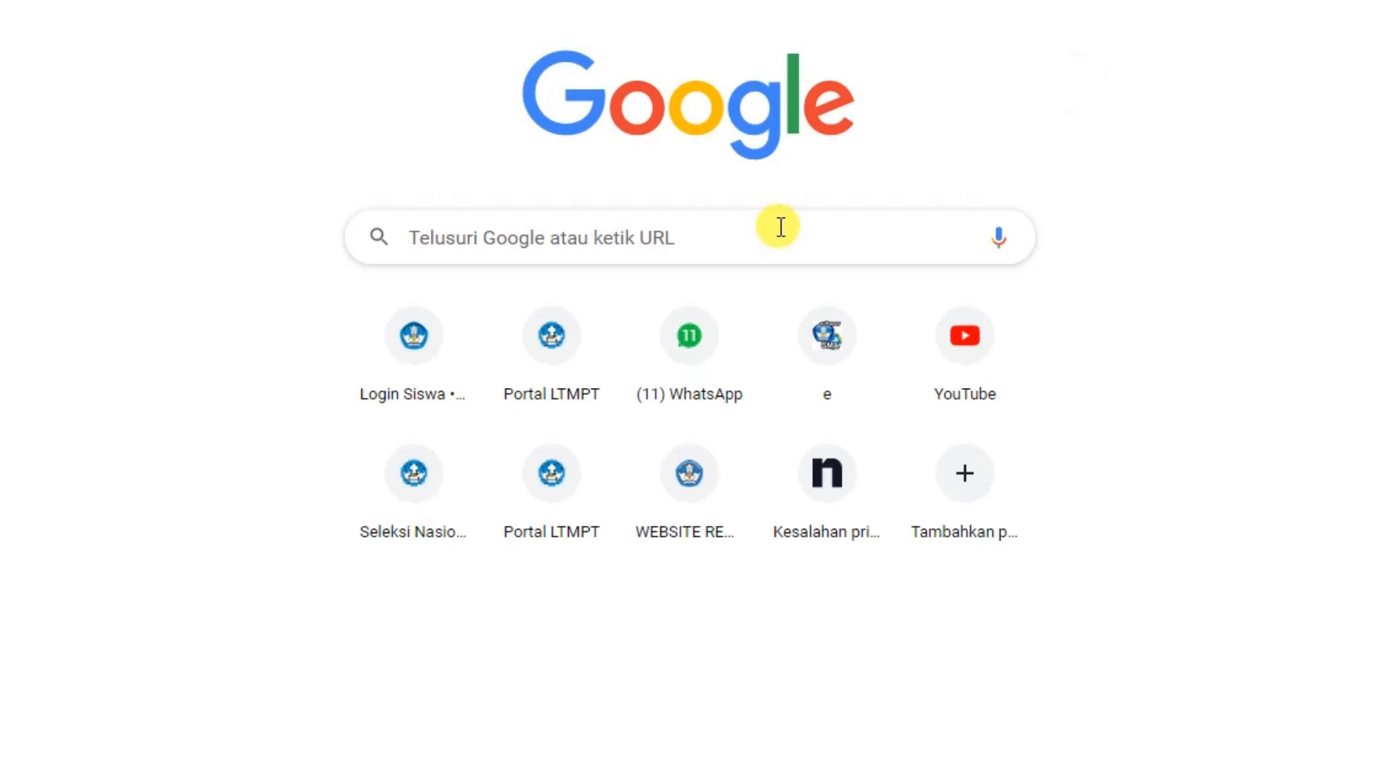
# Step: Search Google for "snmpn" and open the SNMPN 2022 site at snmpn.politeknik.or.id
pyautogui.click(776, 229)
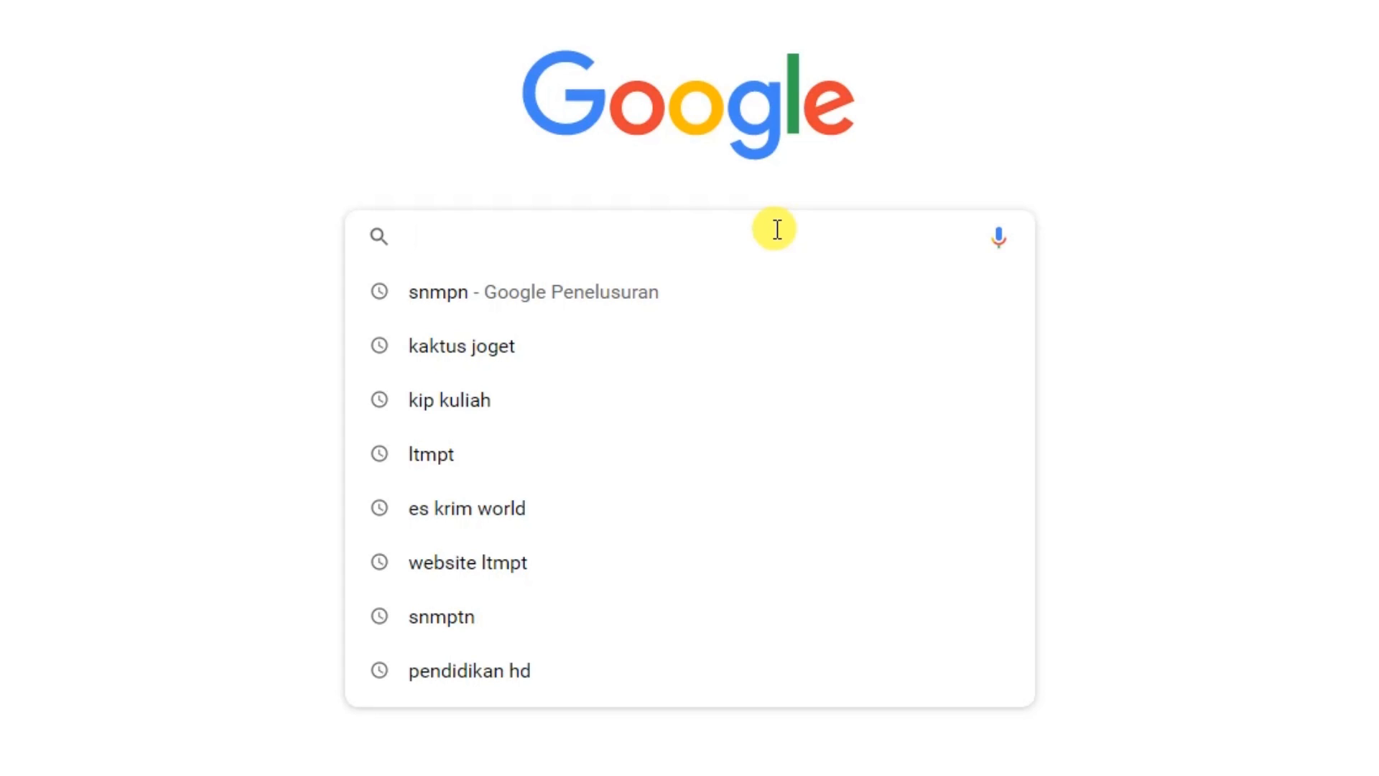
pyautogui.write('snmpn')
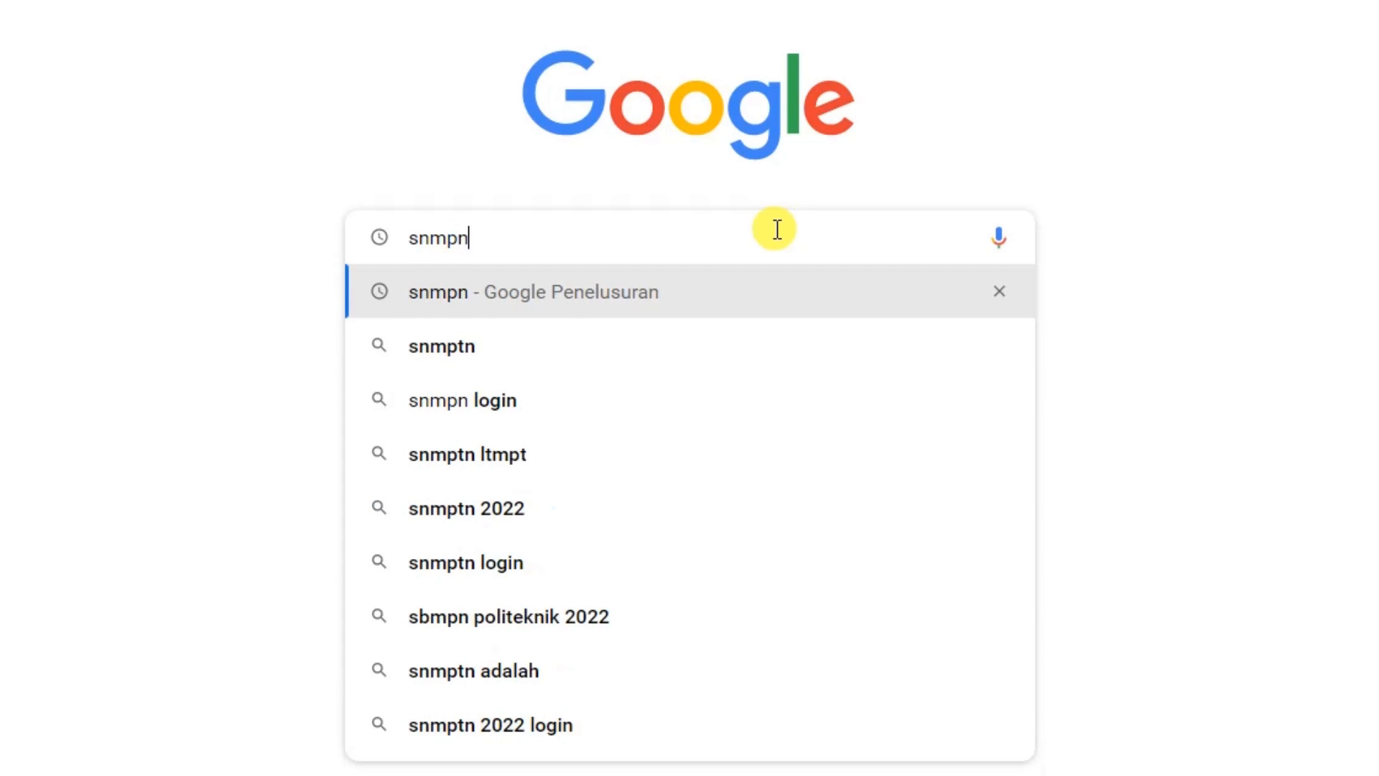
pyautogui.press('Return')
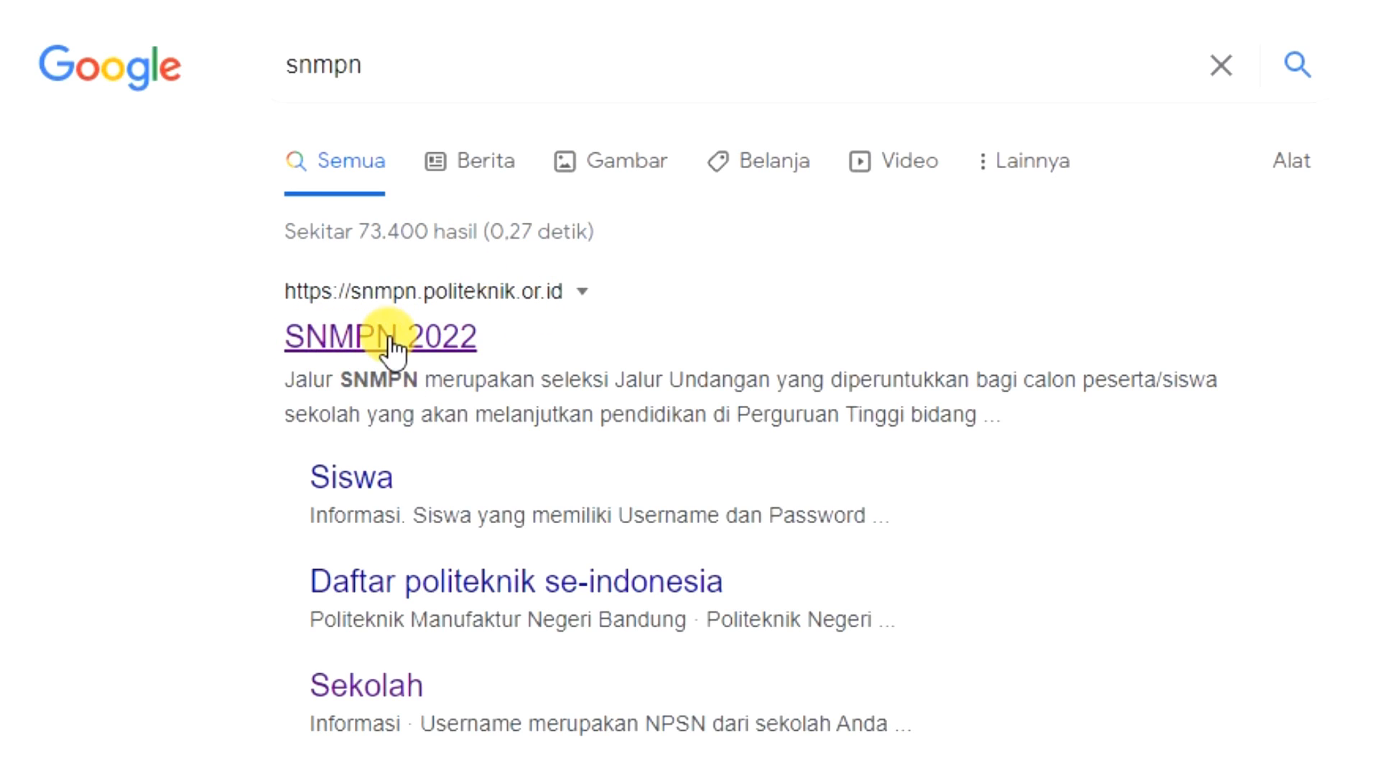
pyautogui.click(317, 287)
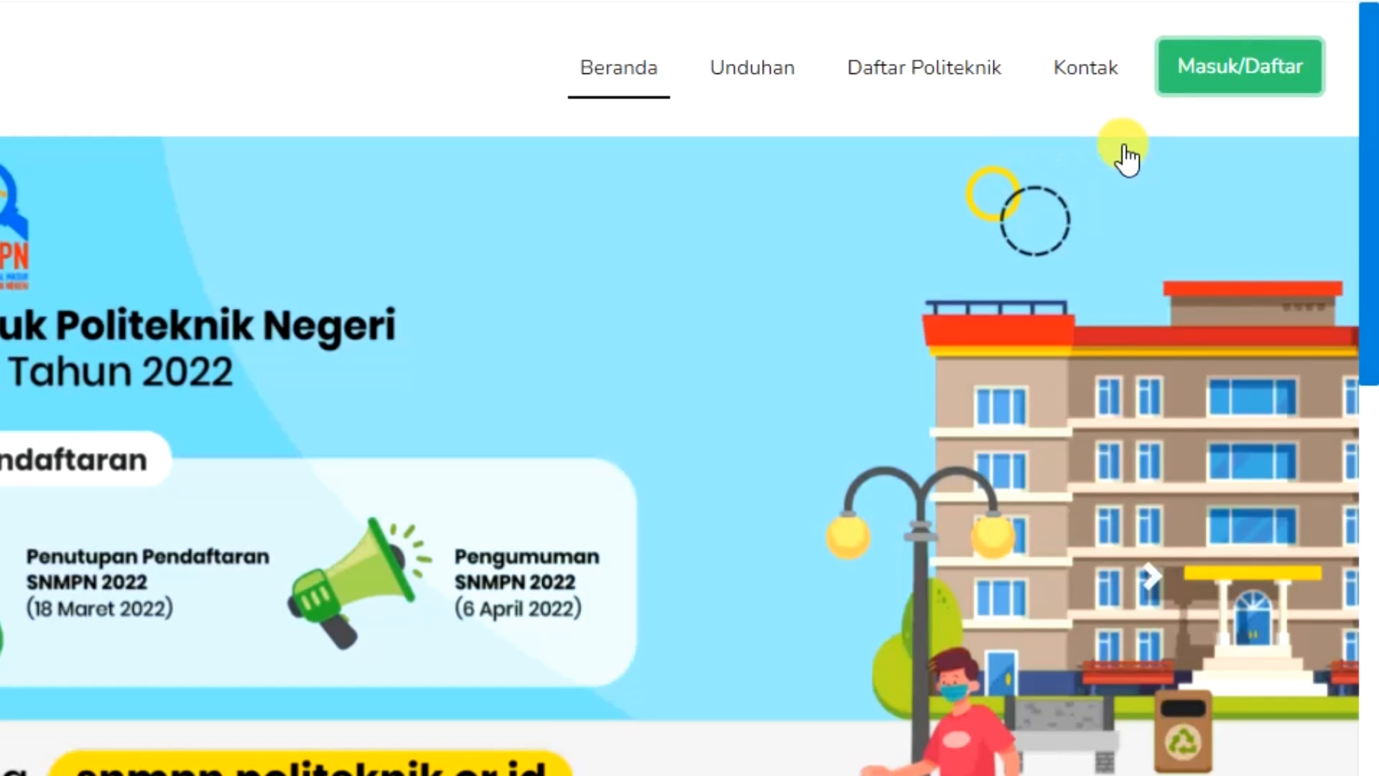
# Step: Choose to sign in as Sekolah and log in with the school's prefilled credentials
pyautogui.click(1204, 95)
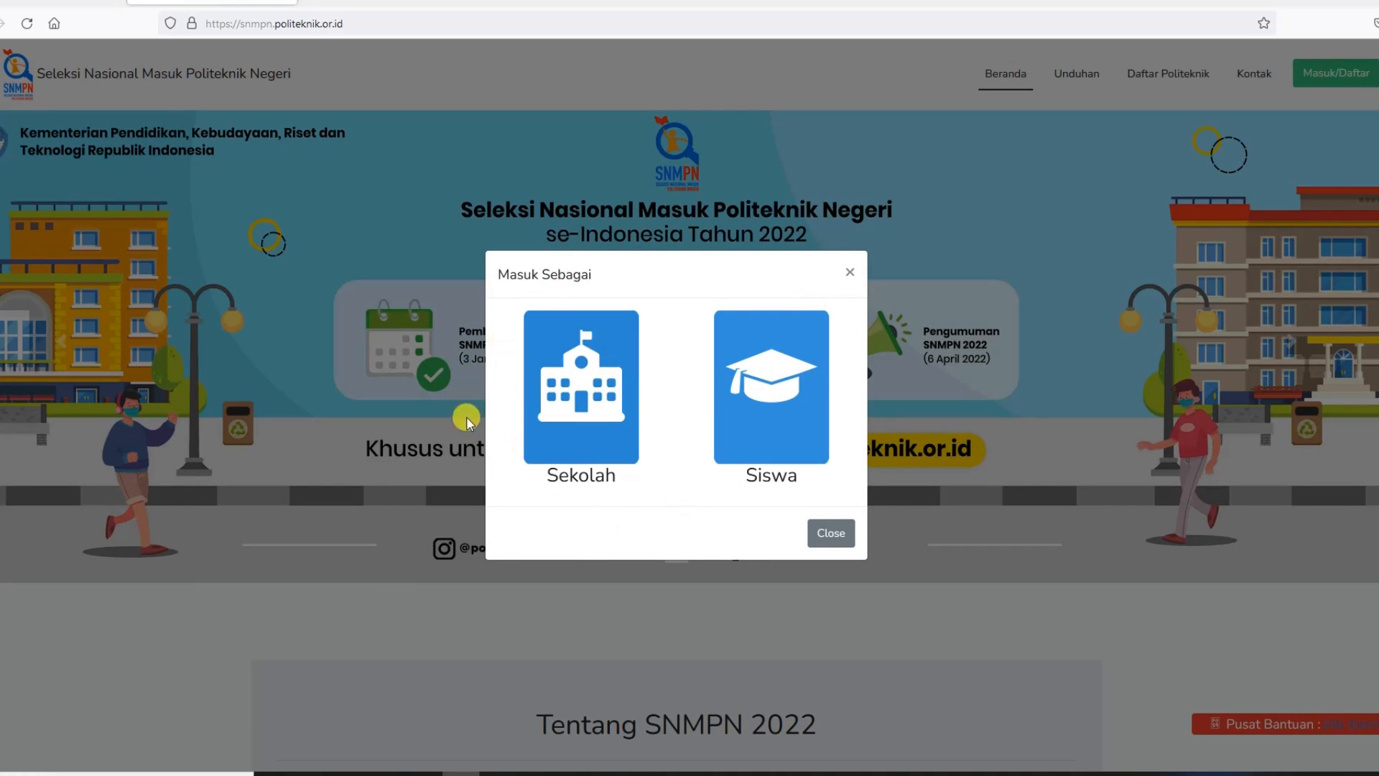
pyautogui.click(581, 388)
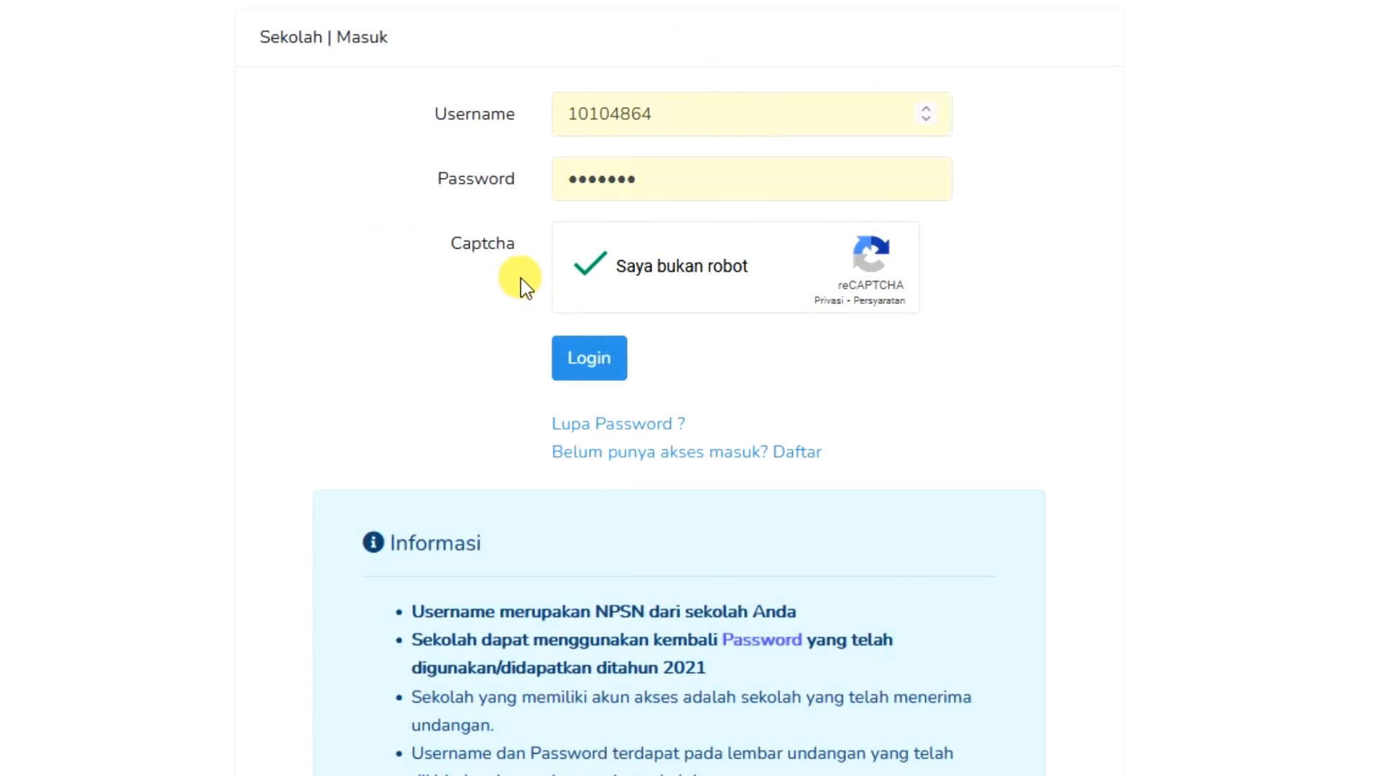
pyautogui.click(593, 361)
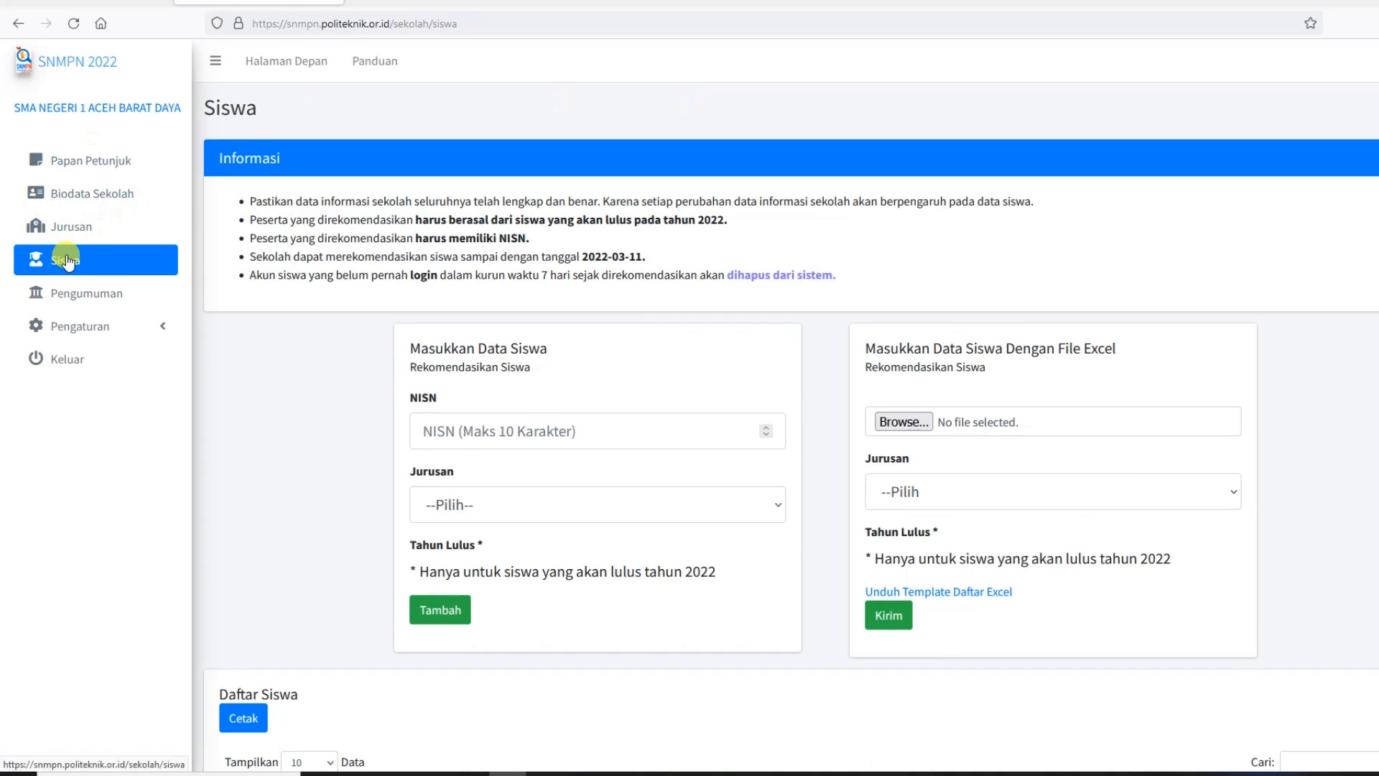
# Step: Examine the school's Siswa page, including the student recommendation forms and the list of student accounts
pyautogui.scroll(-3, 587, 473)
pyautogui.scroll(-2, 587, 472)
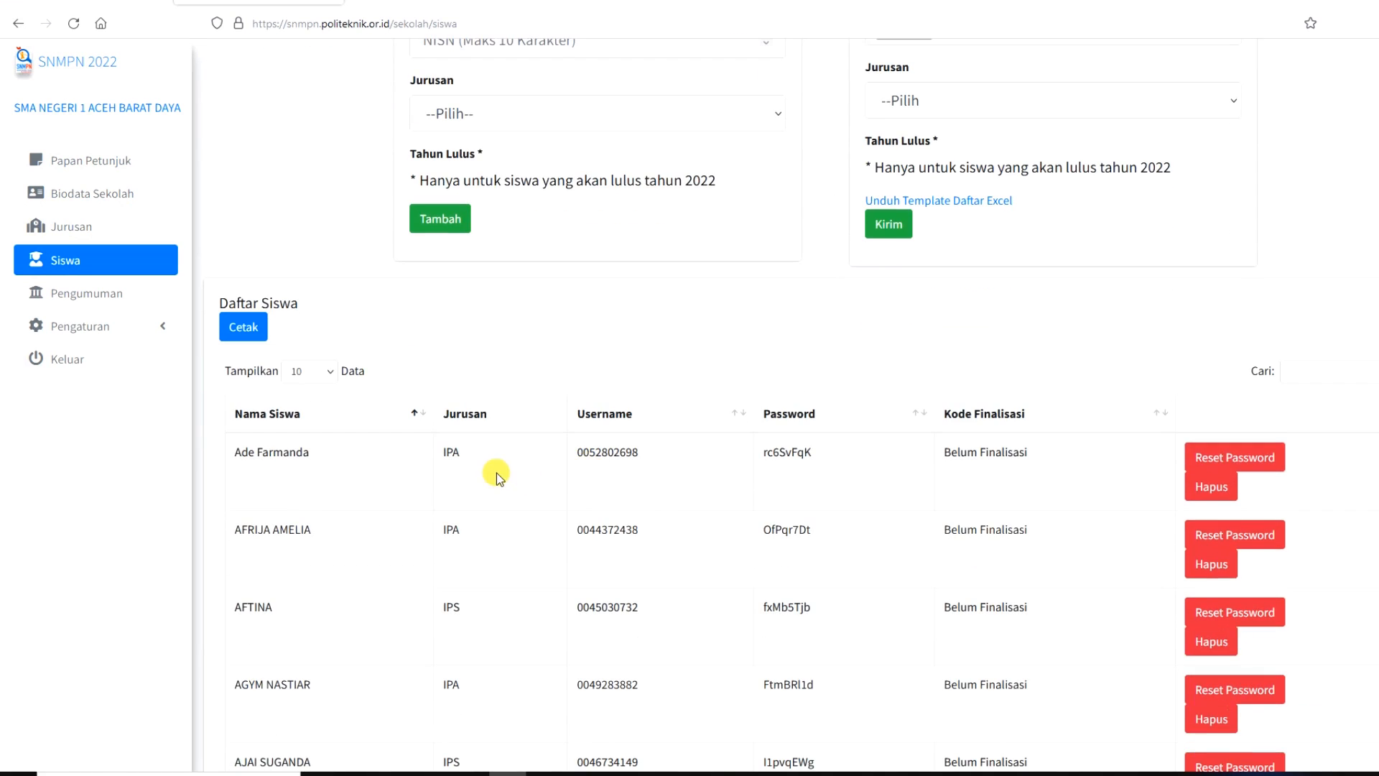
pyautogui.scroll(-7, 472, 450)
pyautogui.scroll(15, 572, 516)
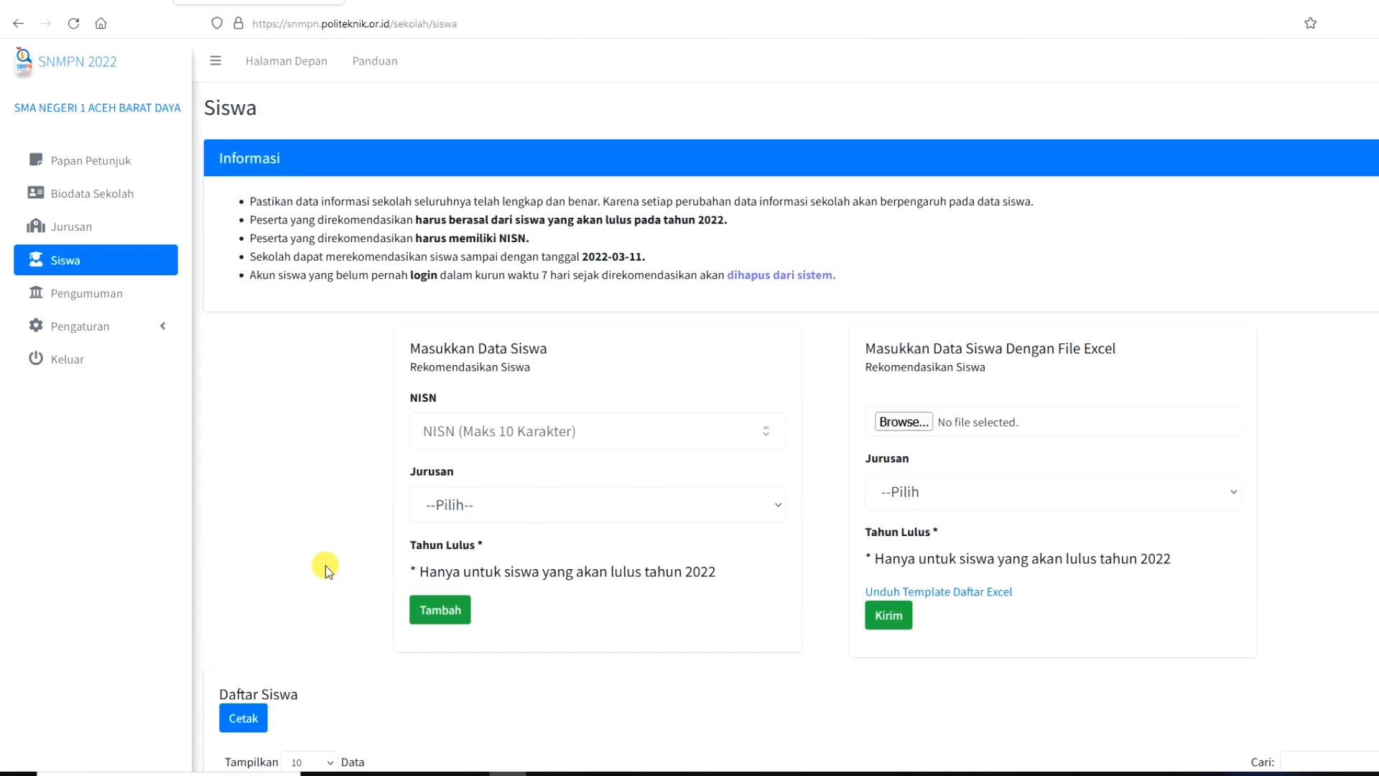
pyautogui.scroll(-3, 338, 567)
pyautogui.scroll(3, 387, 545)
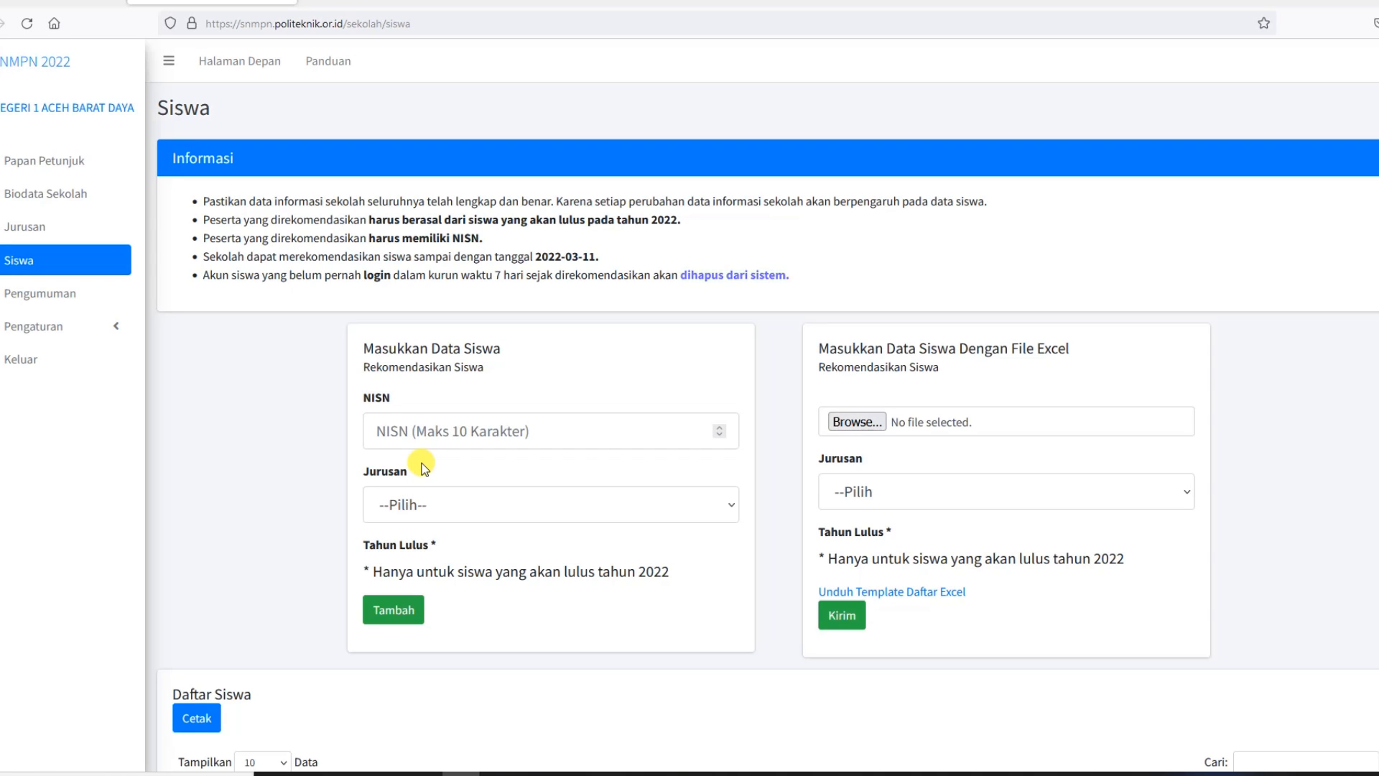
pyautogui.scroll(-5, 293, 533)
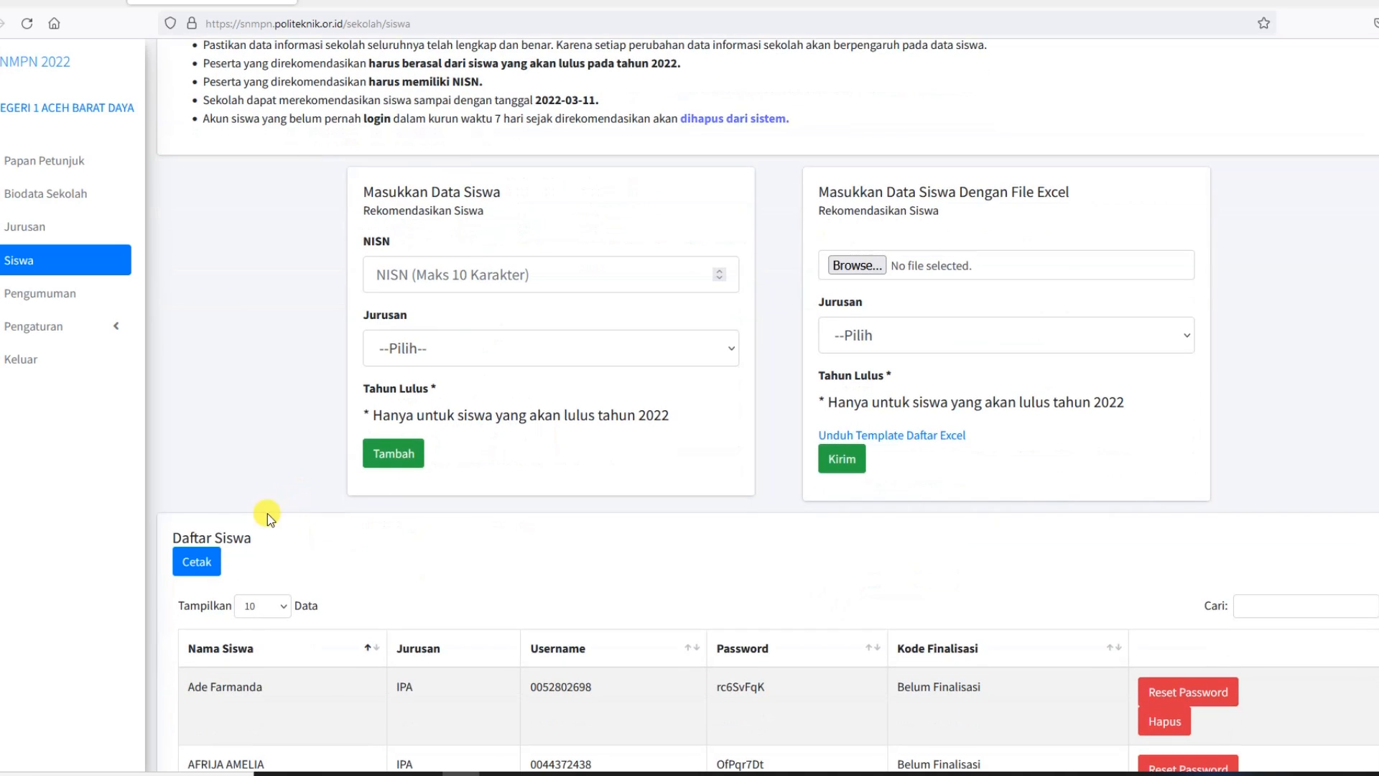
pyautogui.scroll(5, 647, 538)
pyautogui.scroll(-3, 914, 441)
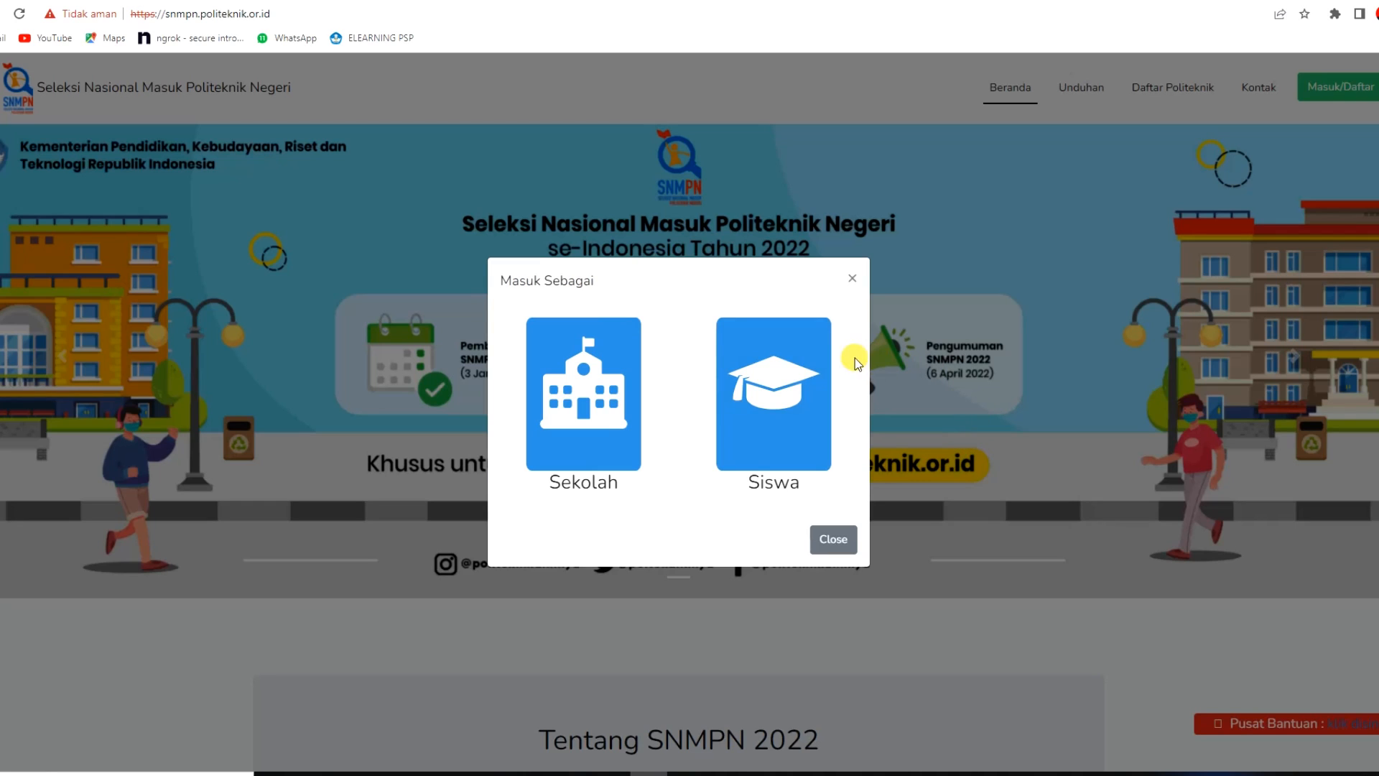
# Step: Sign in as Siswa with the student's username and password, and go to the old password and email fields of the Ubah Password form
pyautogui.click(767, 406)
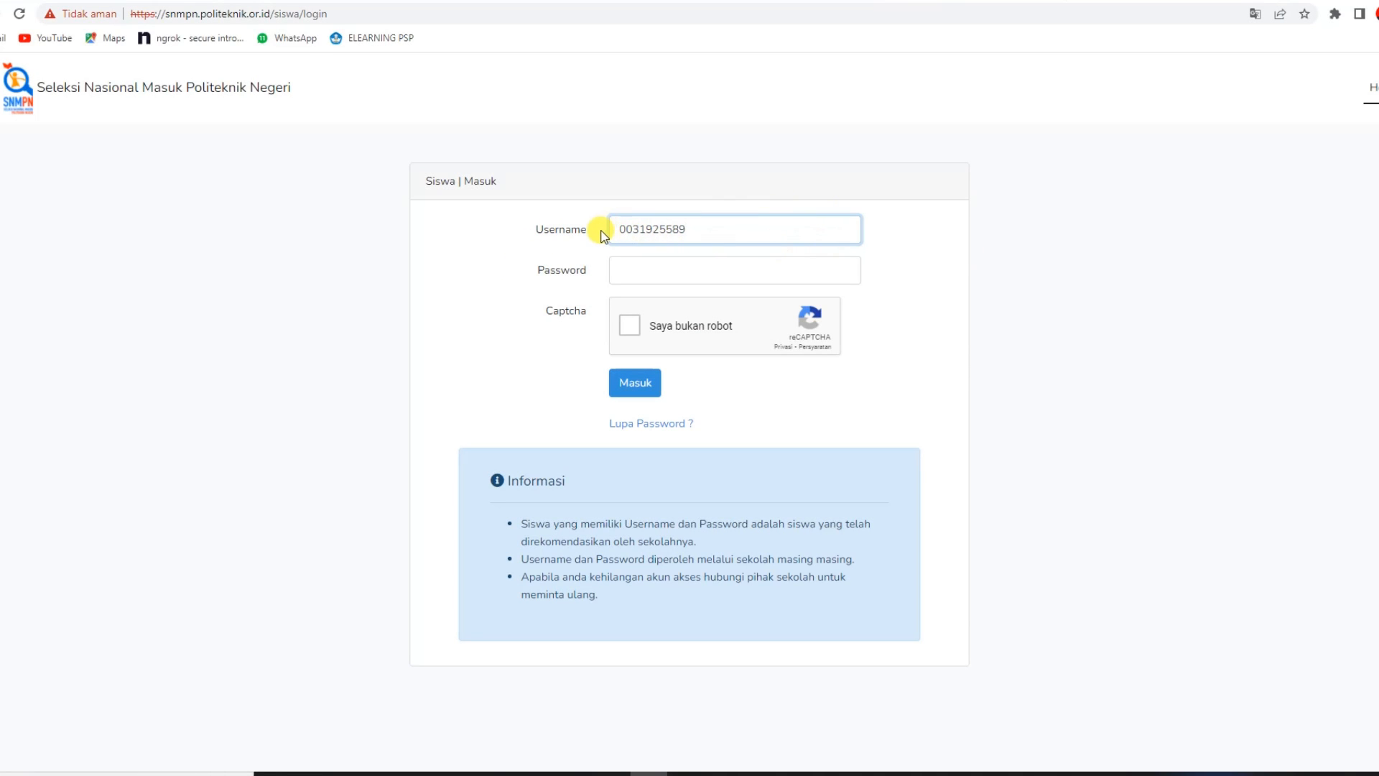
pyautogui.click(632, 271)
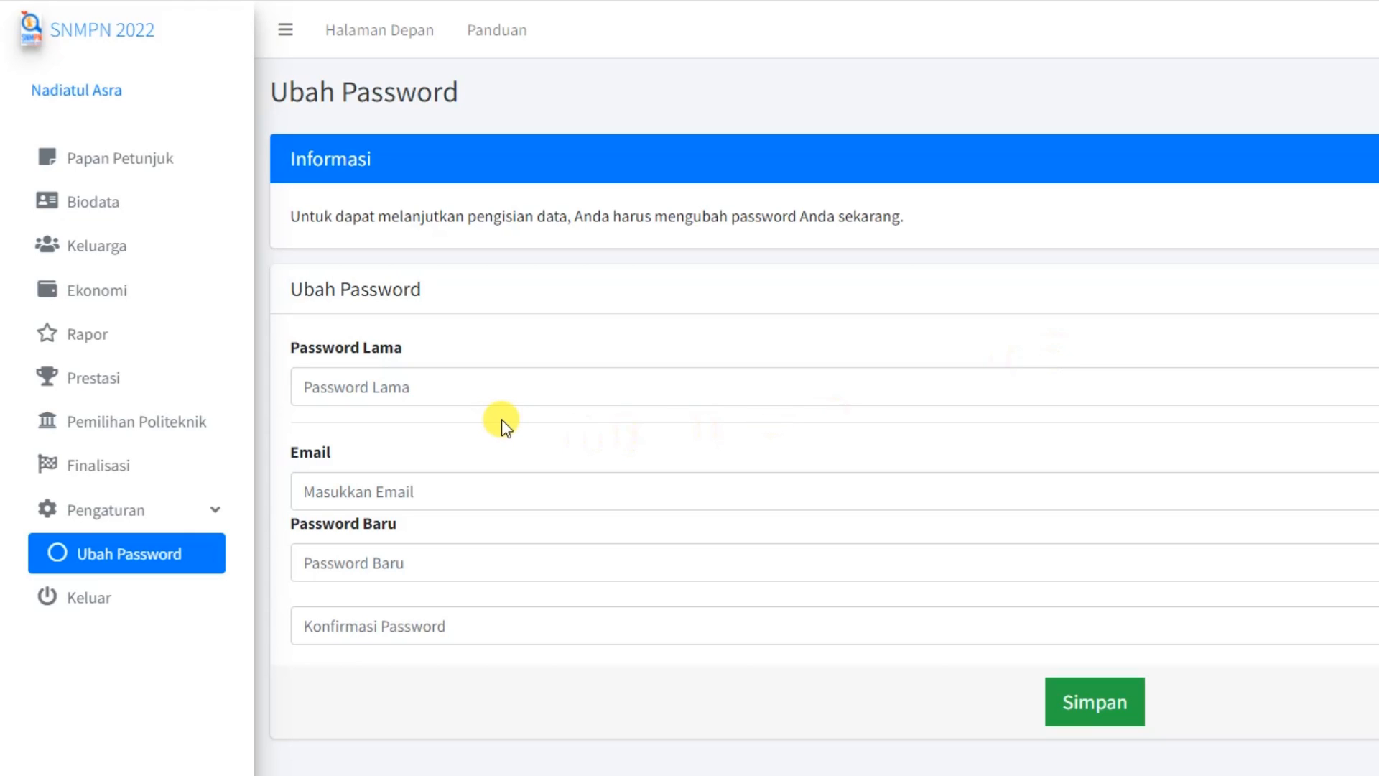
pyautogui.click(460, 388)
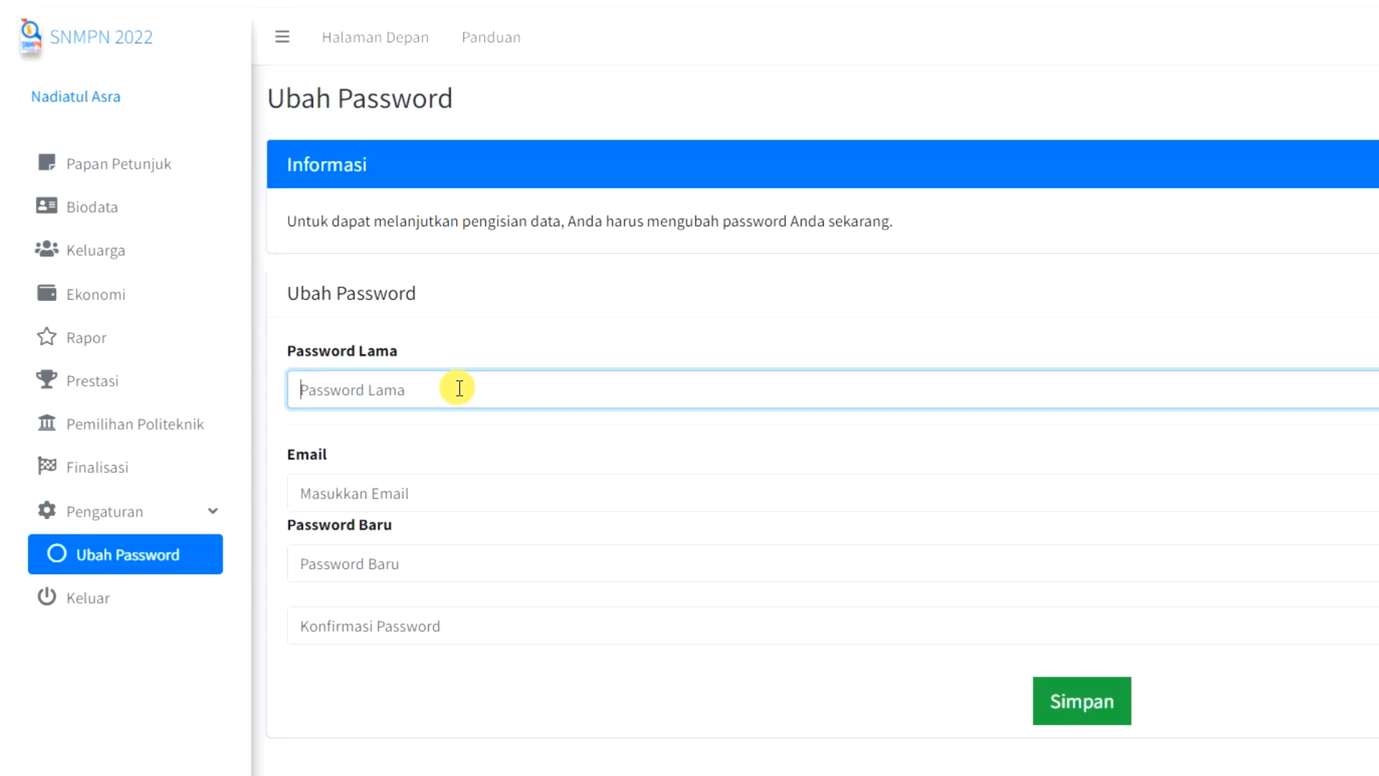
pyautogui.click(345, 496)
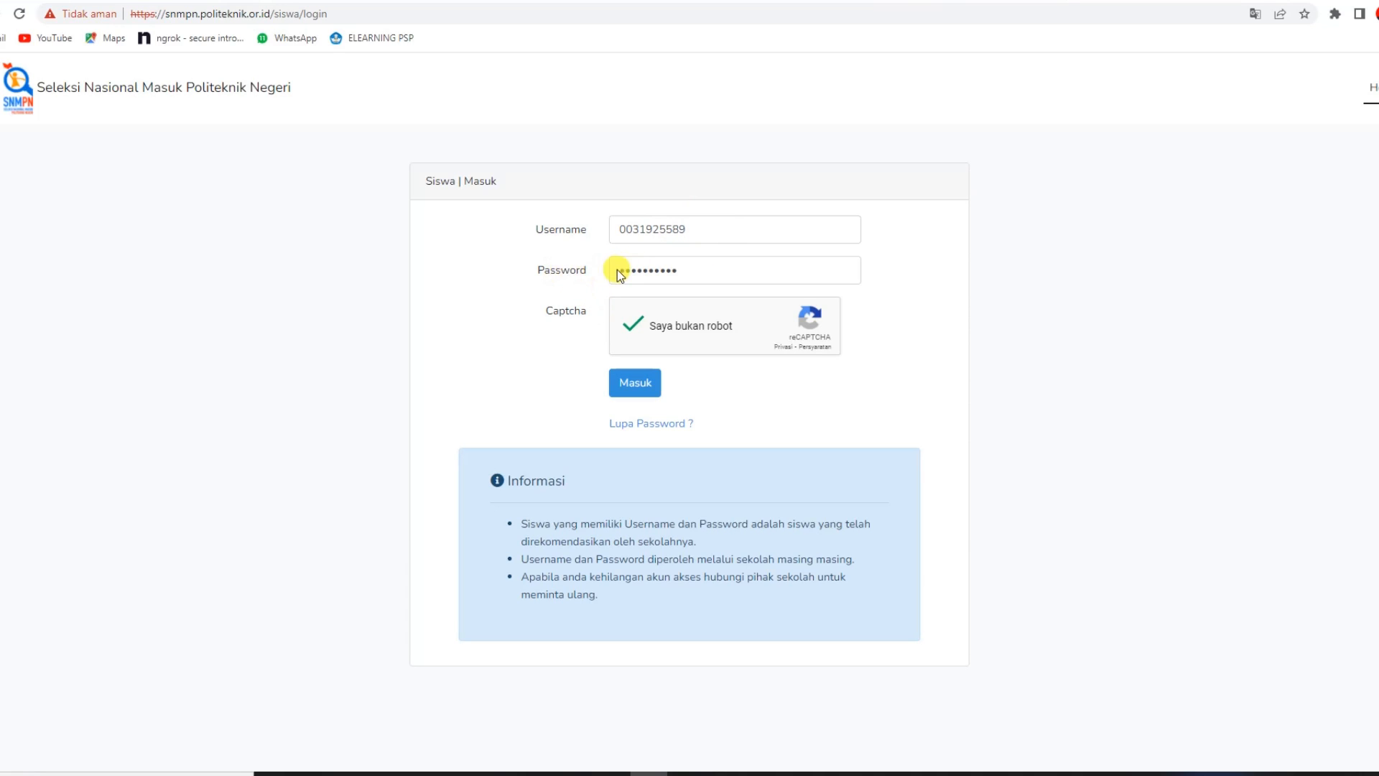
# Step: Submit the completed student login and review the personal, address and contact fields in the Biodata form
pyautogui.click(639, 371)
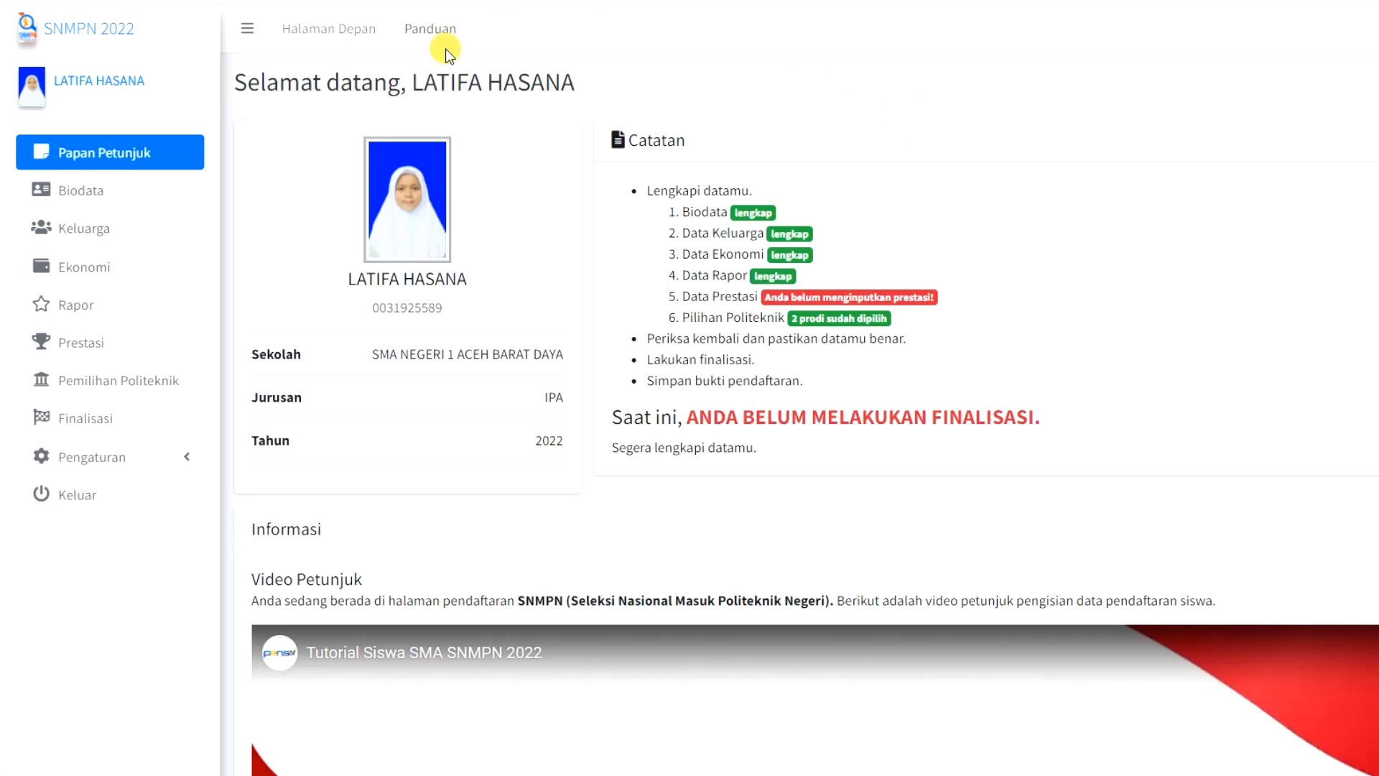
pyautogui.click(47, 195)
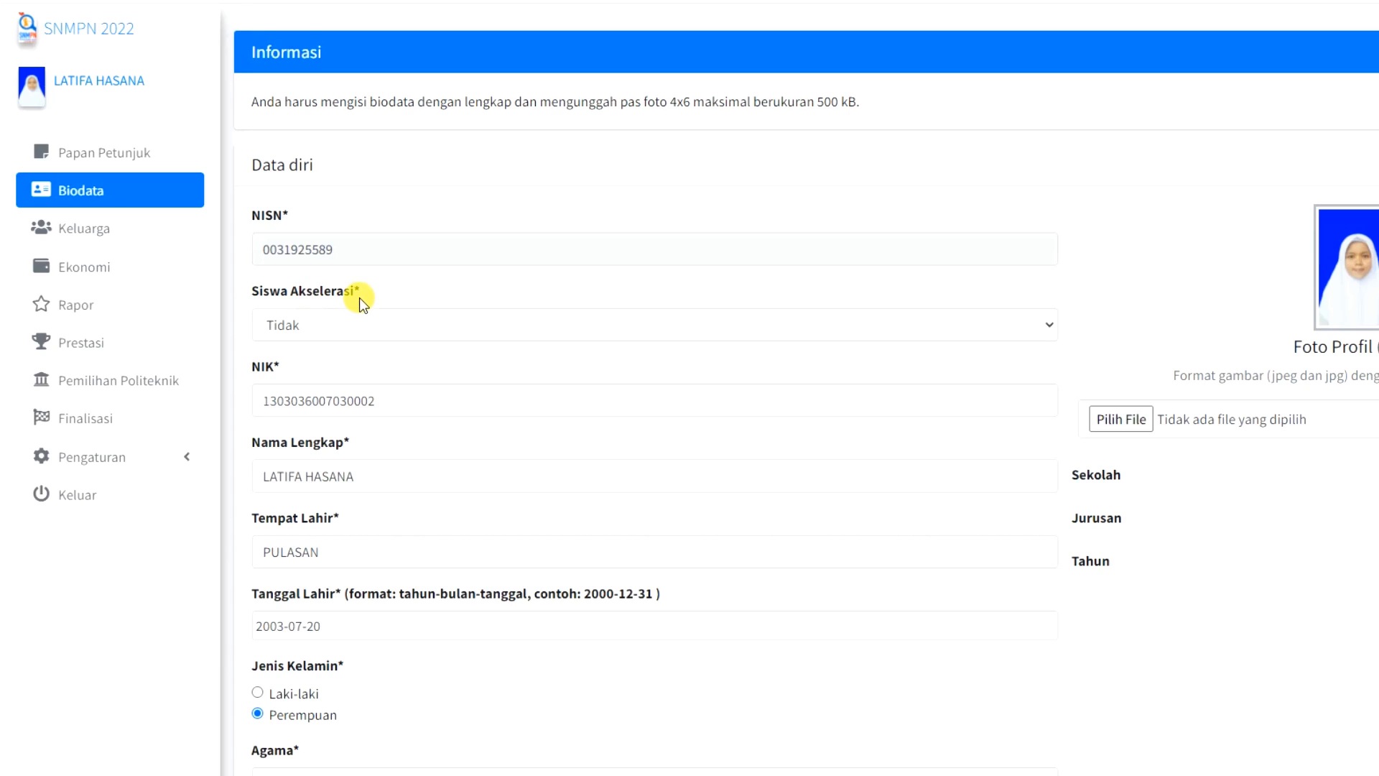
pyautogui.click(384, 400)
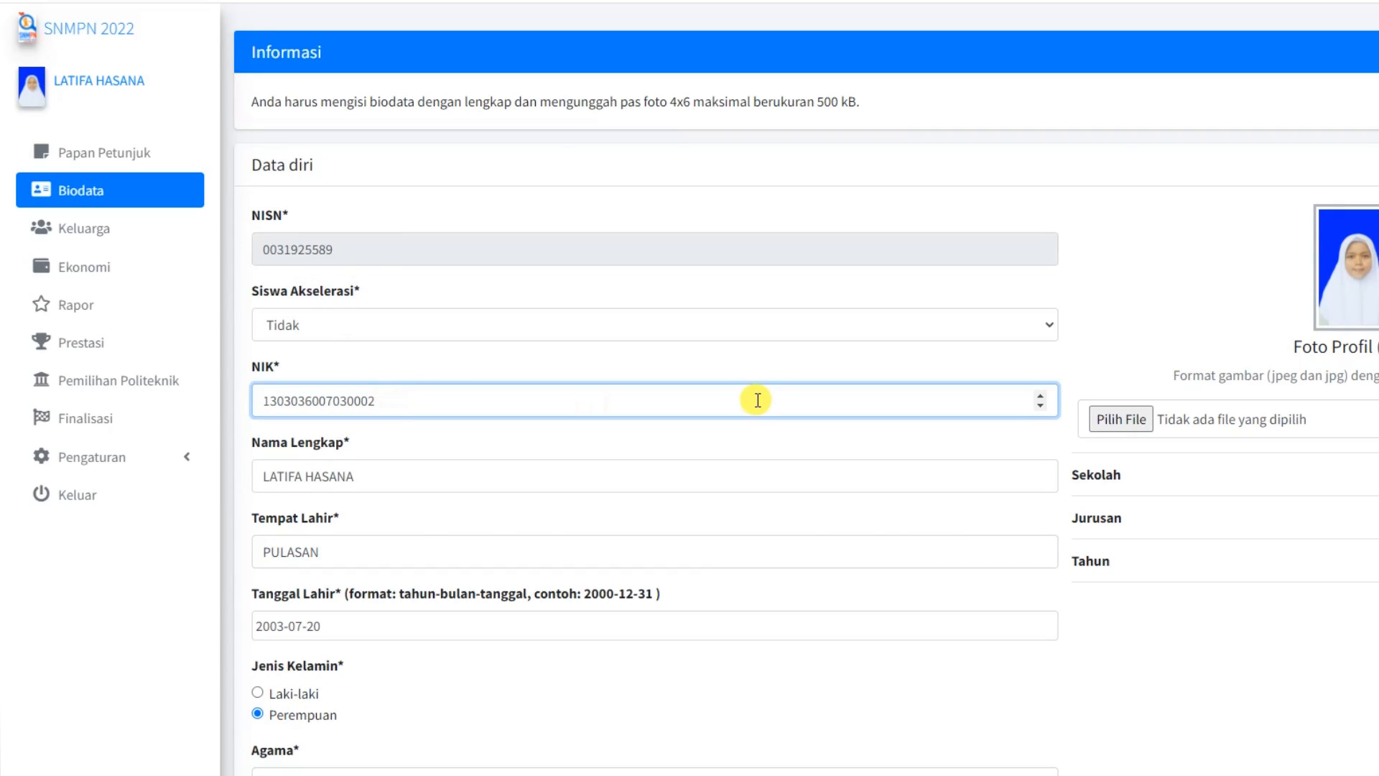
pyautogui.scroll(-5, 754, 398)
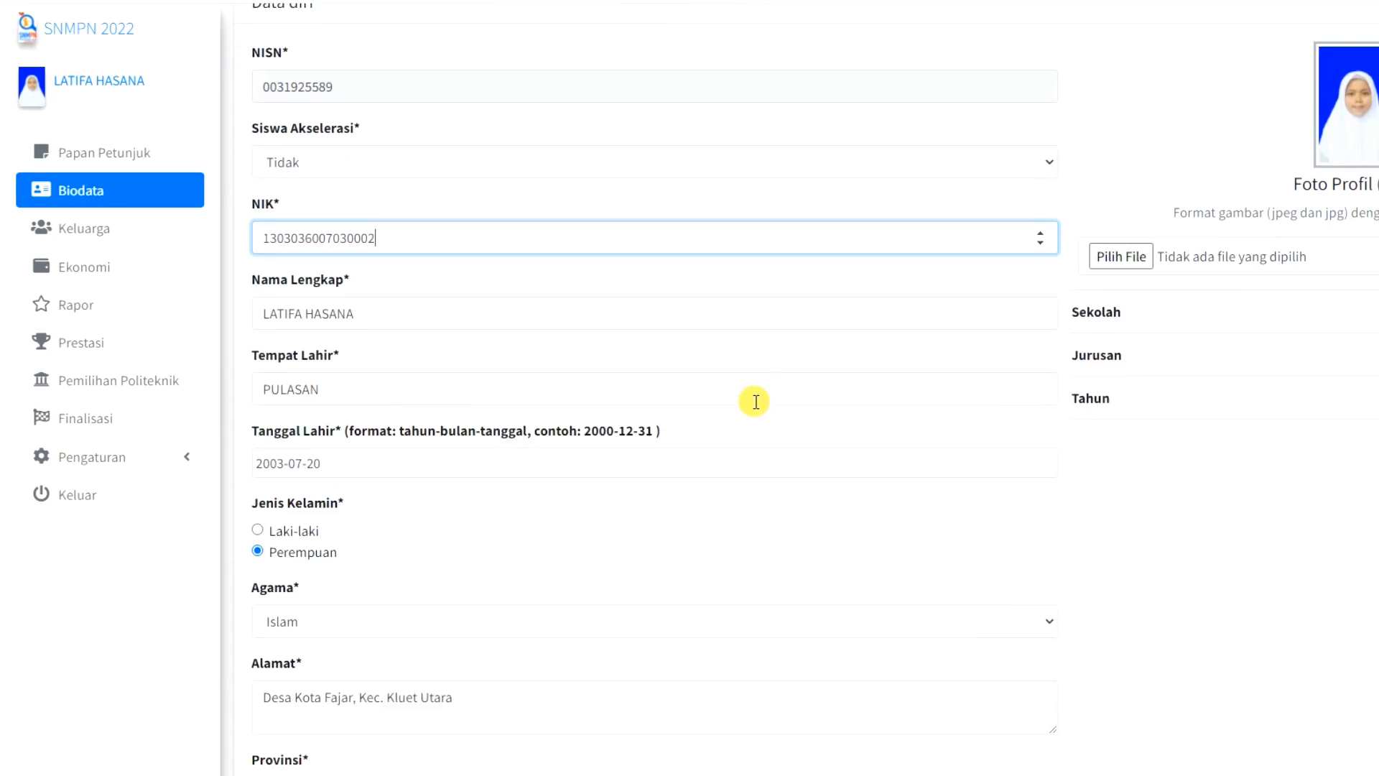
pyautogui.click(516, 513)
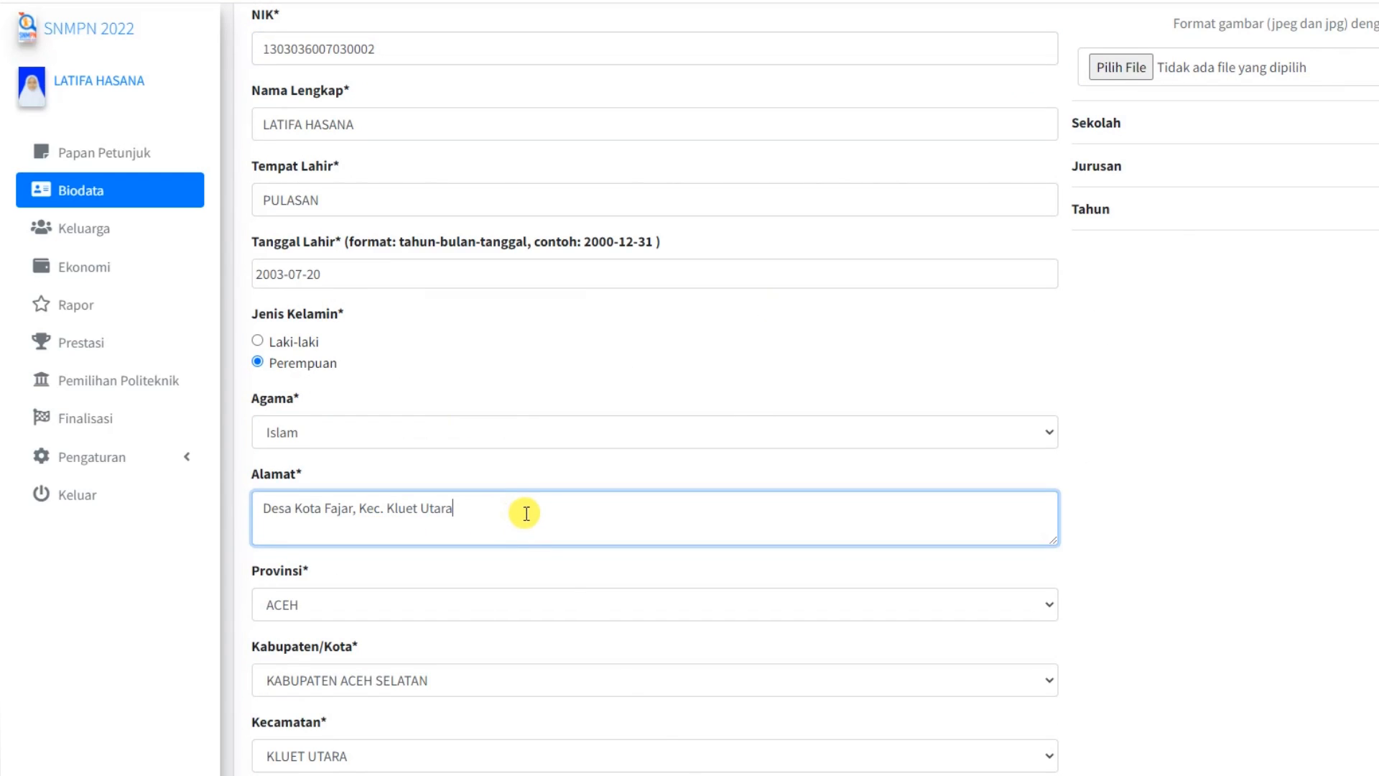
pyautogui.scroll(-5, 446, 483)
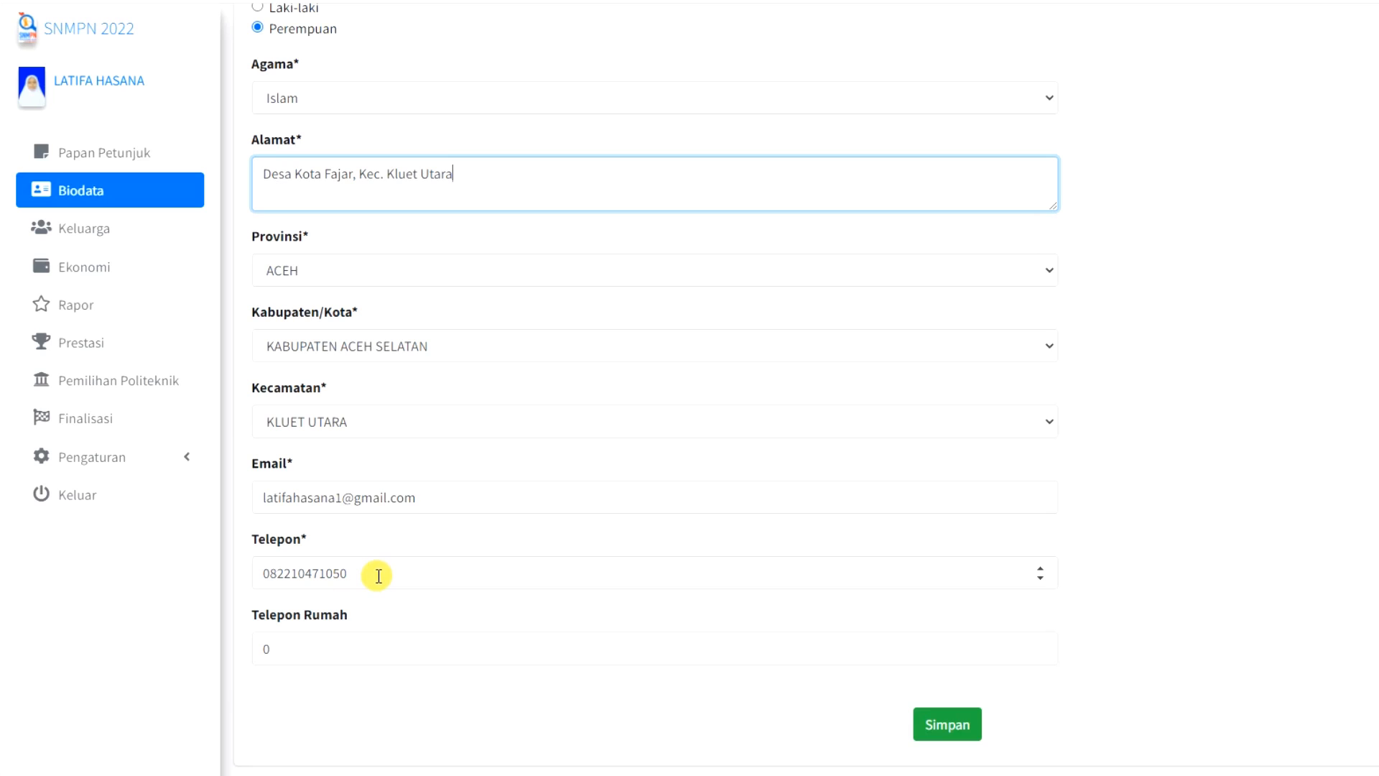
pyautogui.scroll(10, 944, 597)
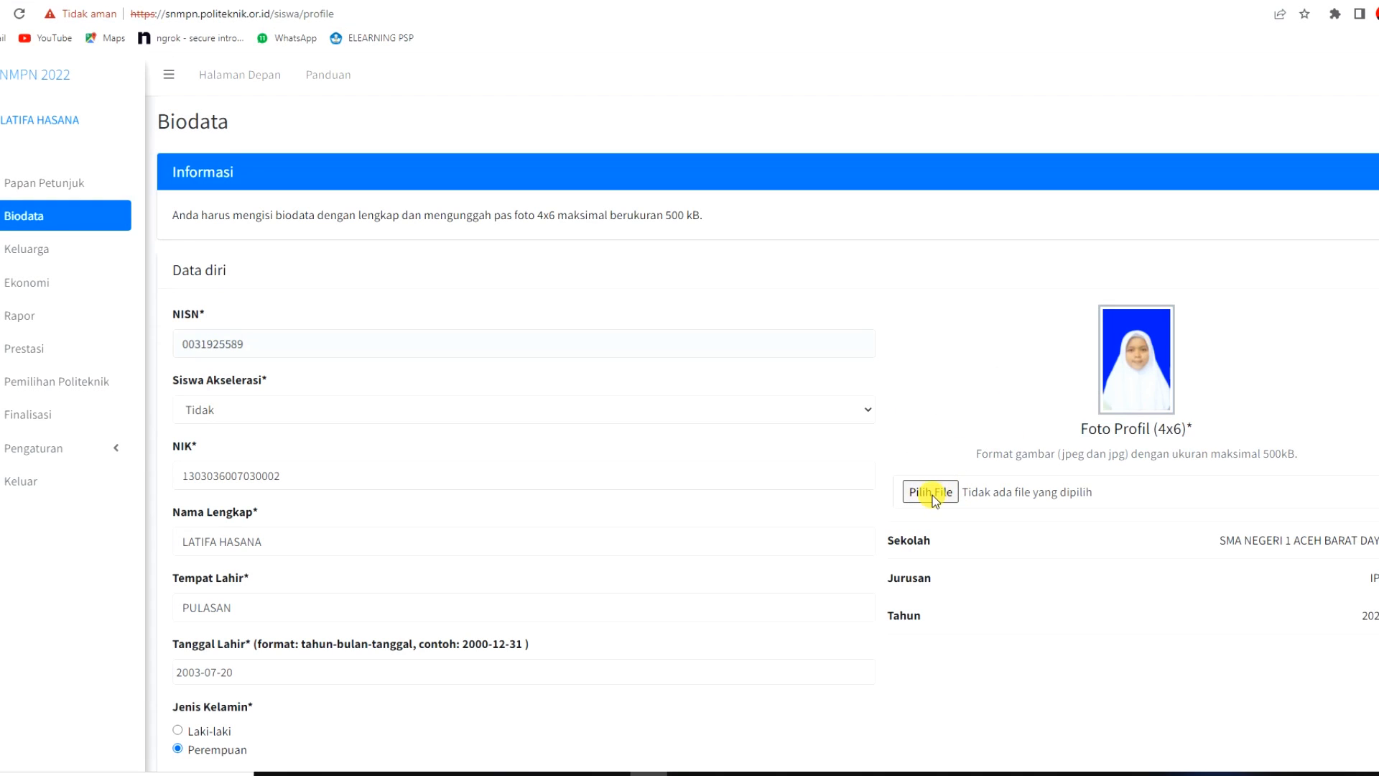
# Step: Save the student's Biodata form and confirm that all data has been filled in
pyautogui.scroll(-2, 1154, 401)
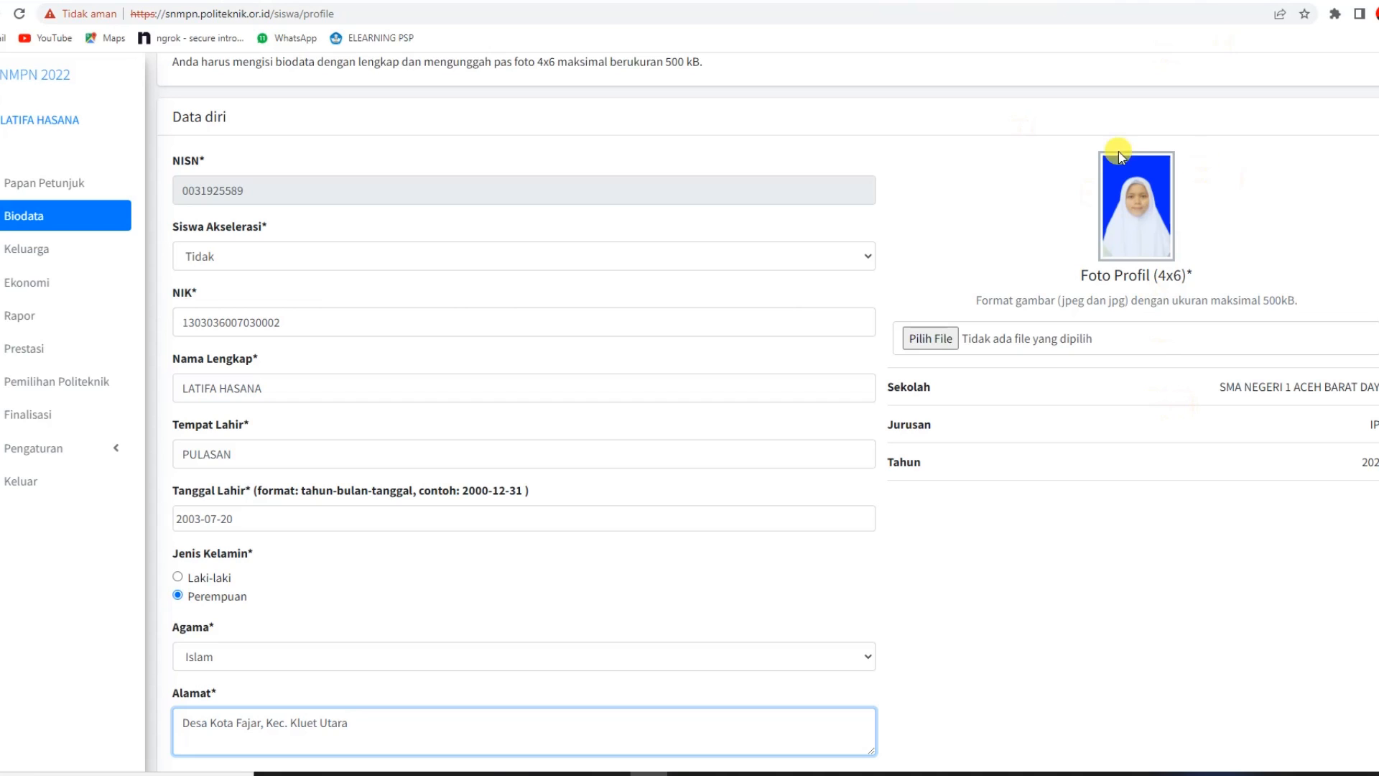
pyautogui.scroll(-3, 988, 459)
pyautogui.scroll(-4, 988, 460)
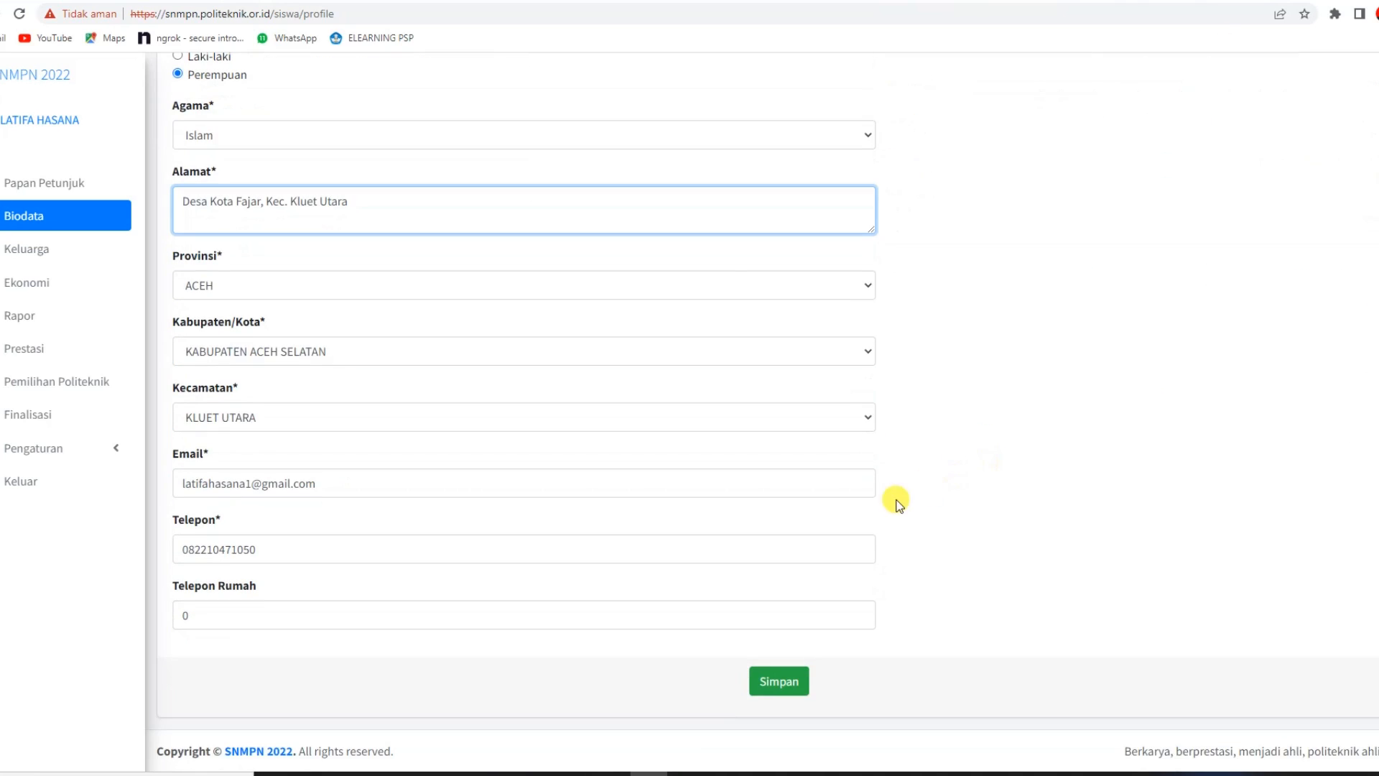
pyautogui.click(781, 682)
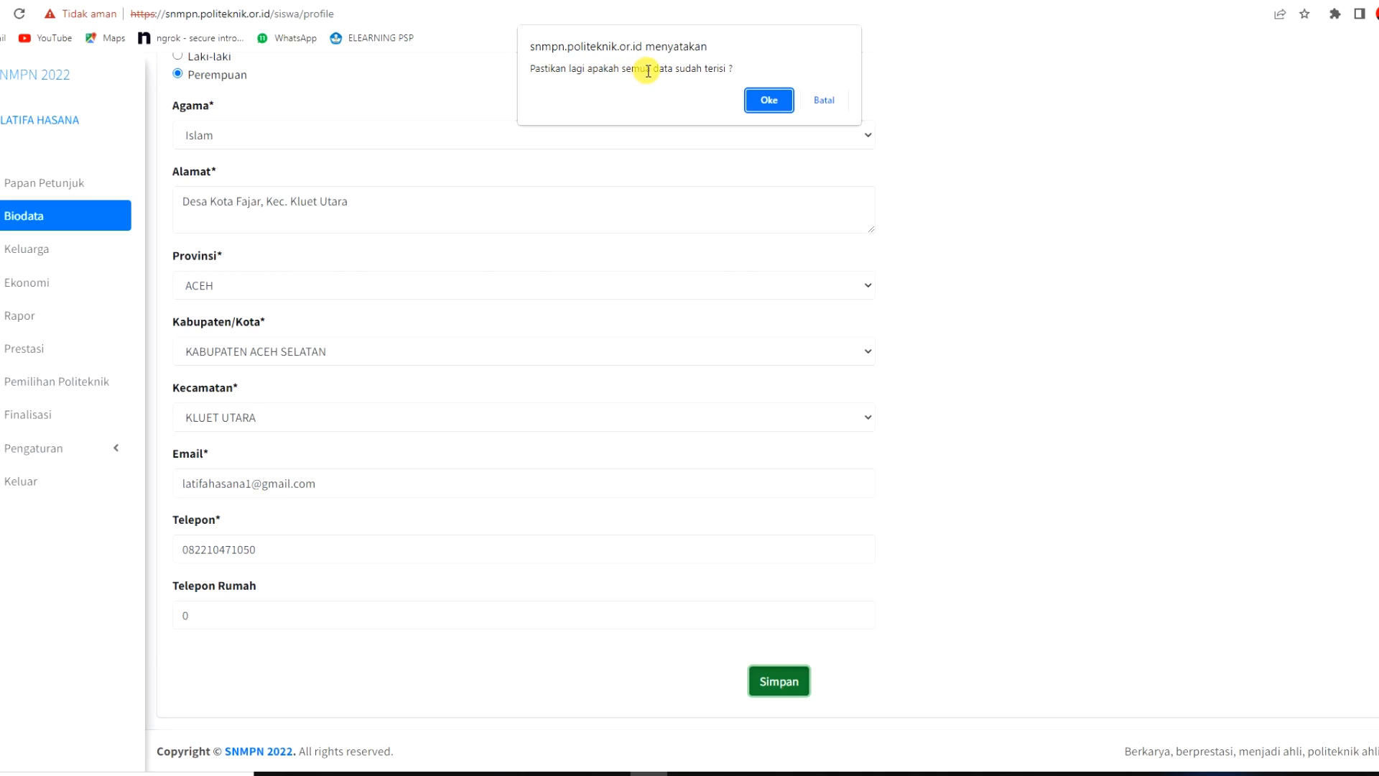
pyautogui.click(769, 101)
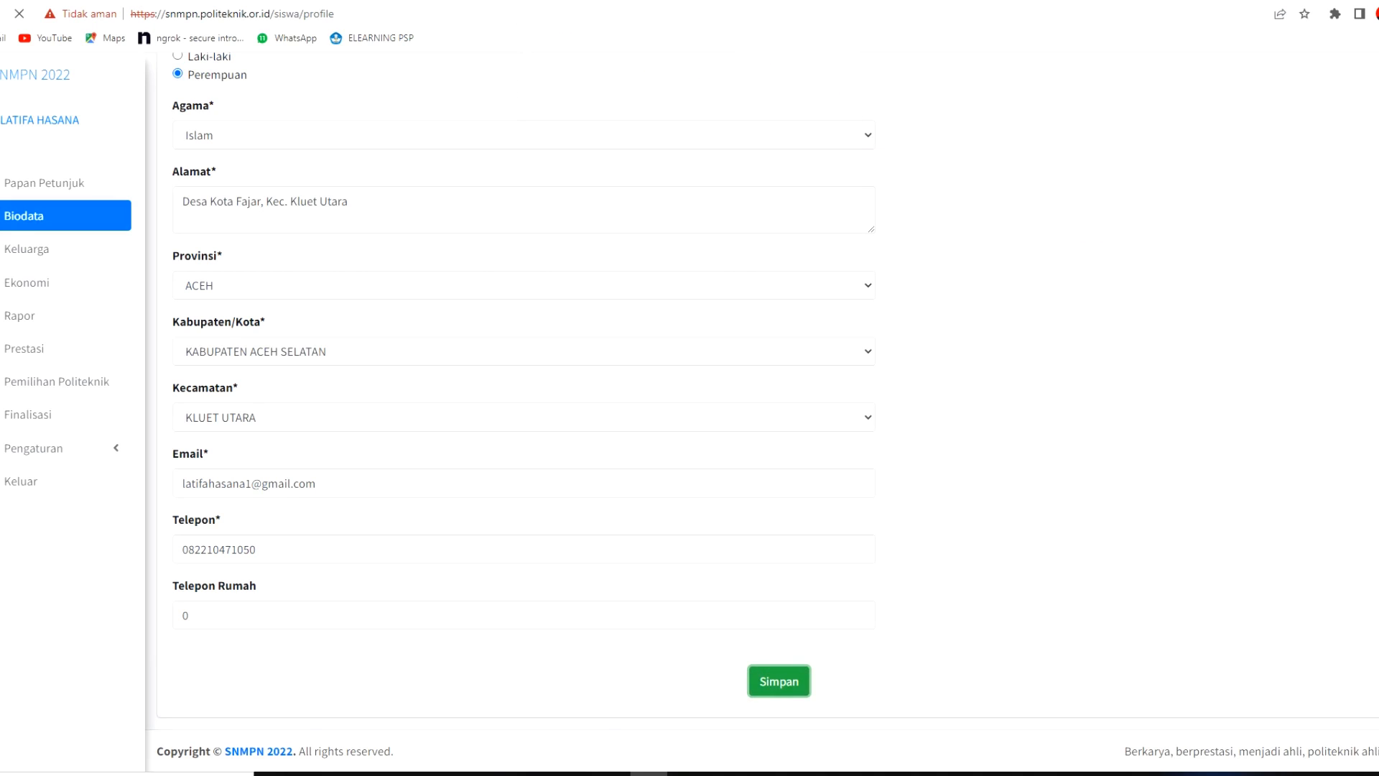
# Step: Review the parents' data and the KK, salary and SKTM document uploads in the Keluarga form, and save it
pyautogui.click(84, 248)
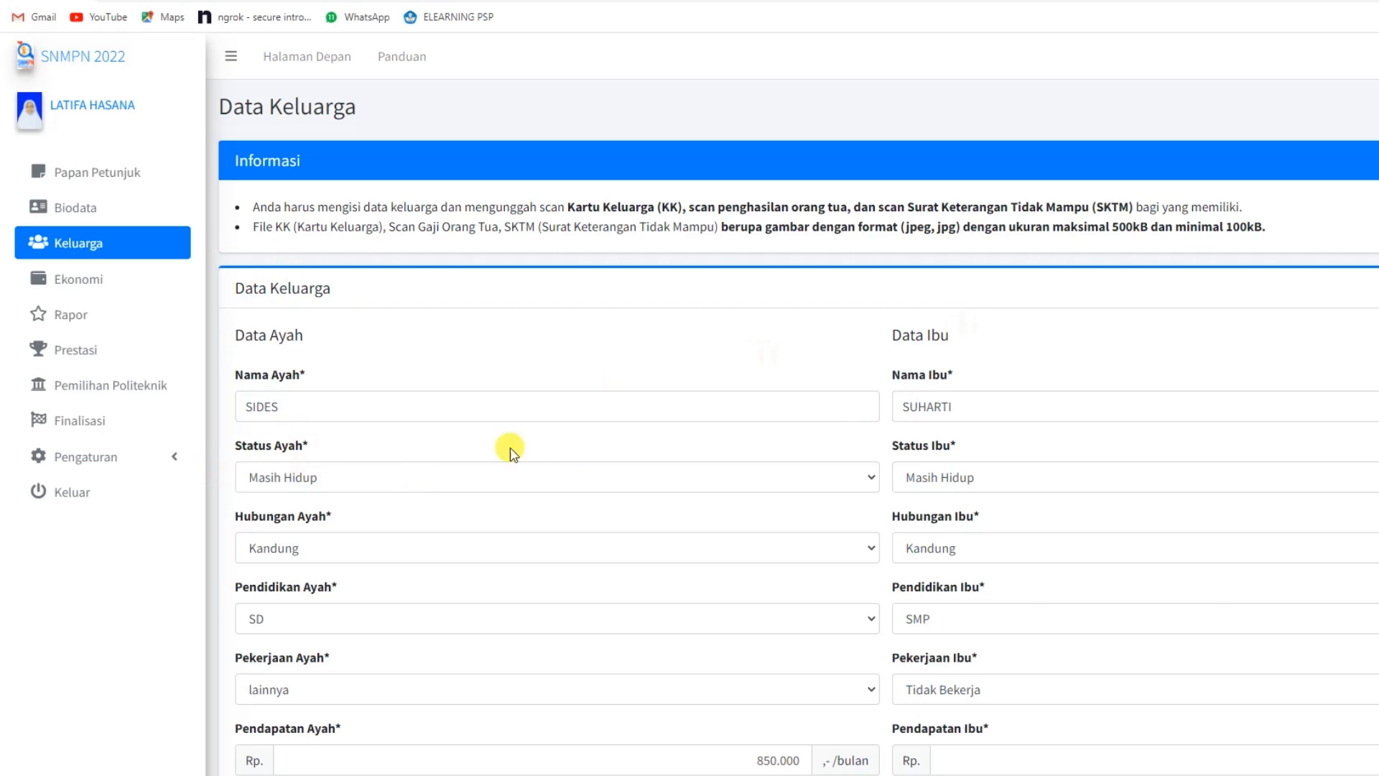
pyautogui.scroll(-1, 425, 560)
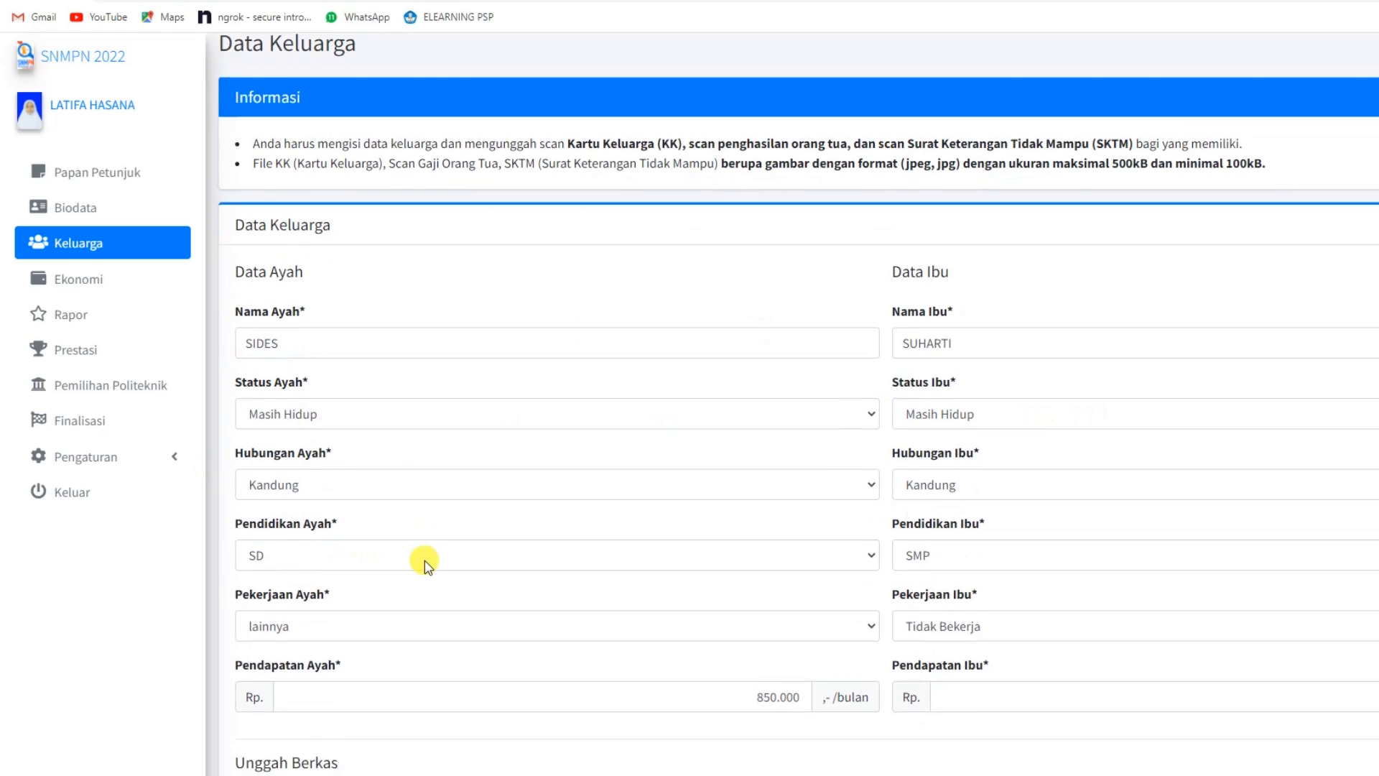
pyautogui.scroll(-1, 425, 560)
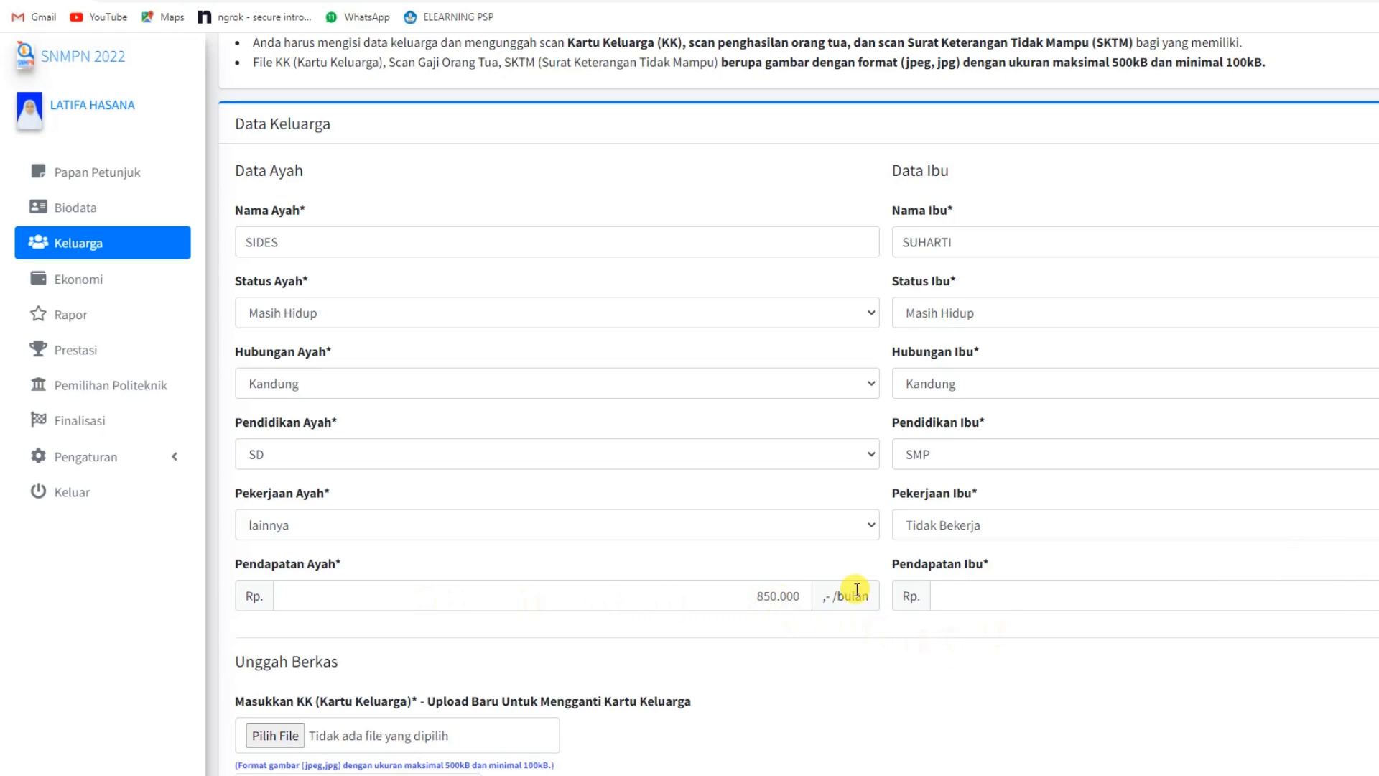
pyautogui.scroll(-5, 726, 514)
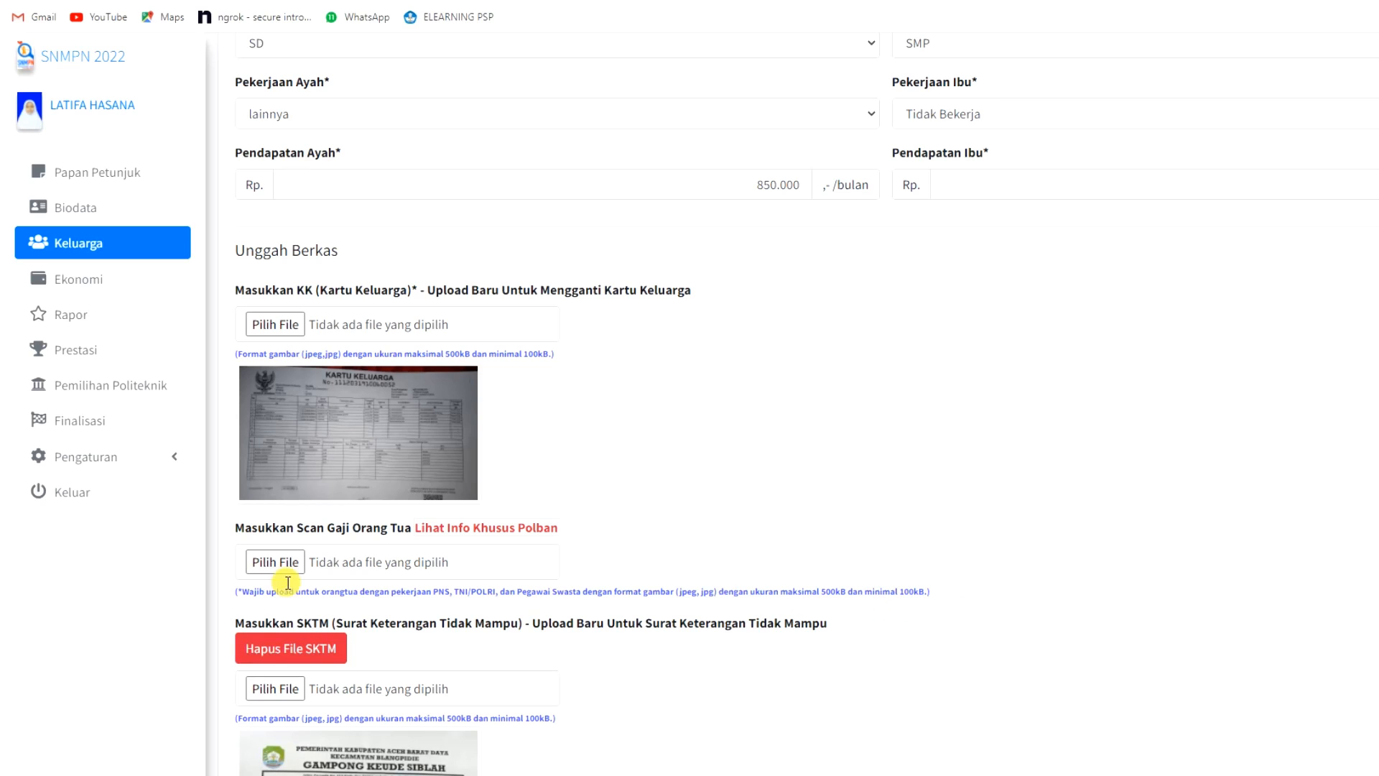
pyautogui.scroll(-3, 566, 594)
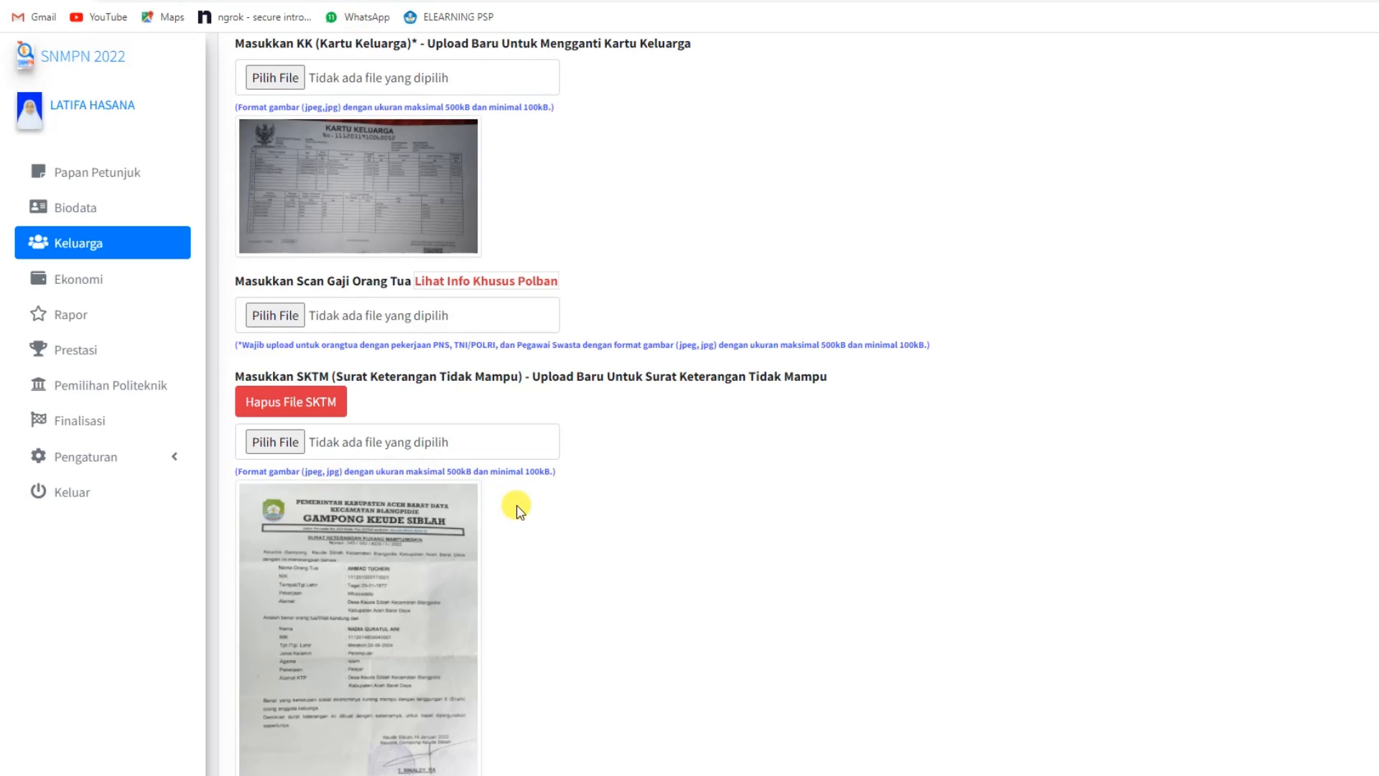
pyautogui.scroll(1, 797, 553)
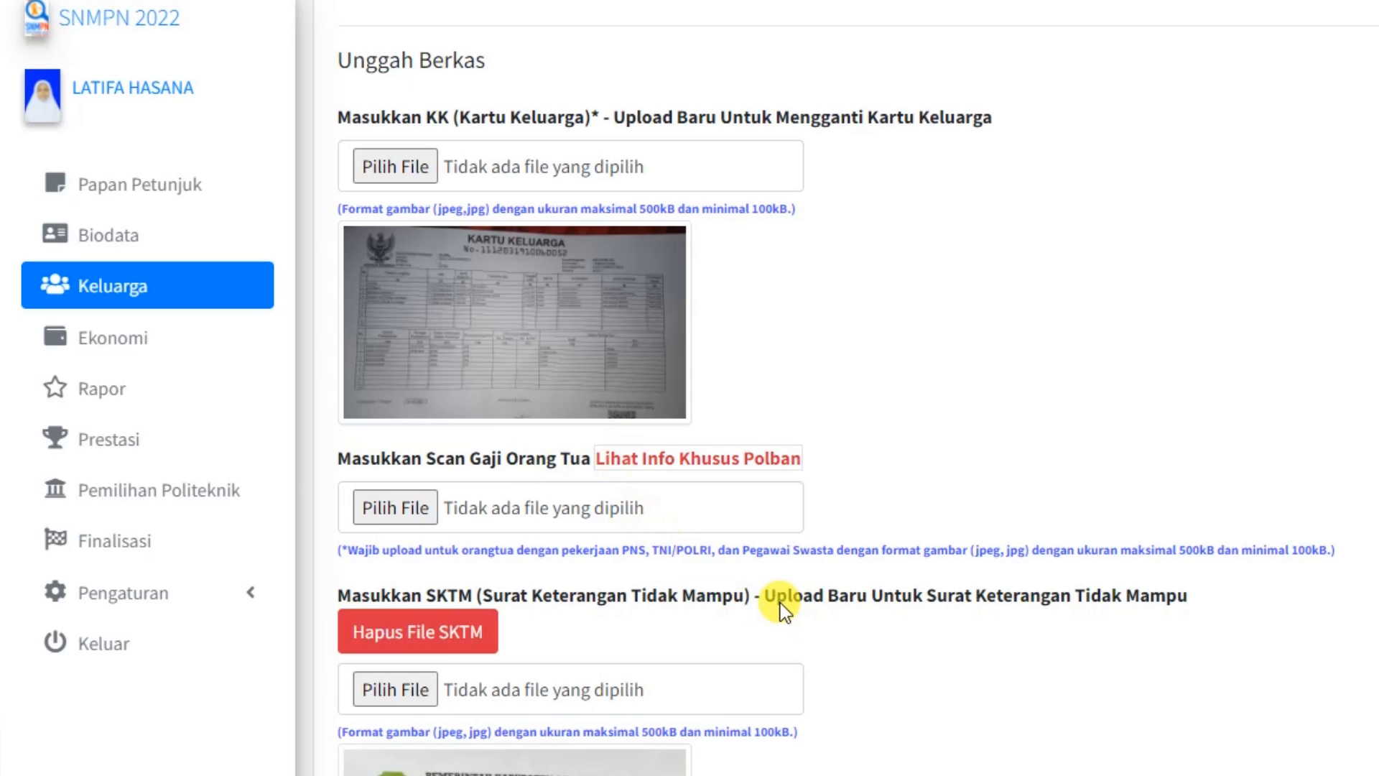
pyautogui.scroll(-3, 780, 602)
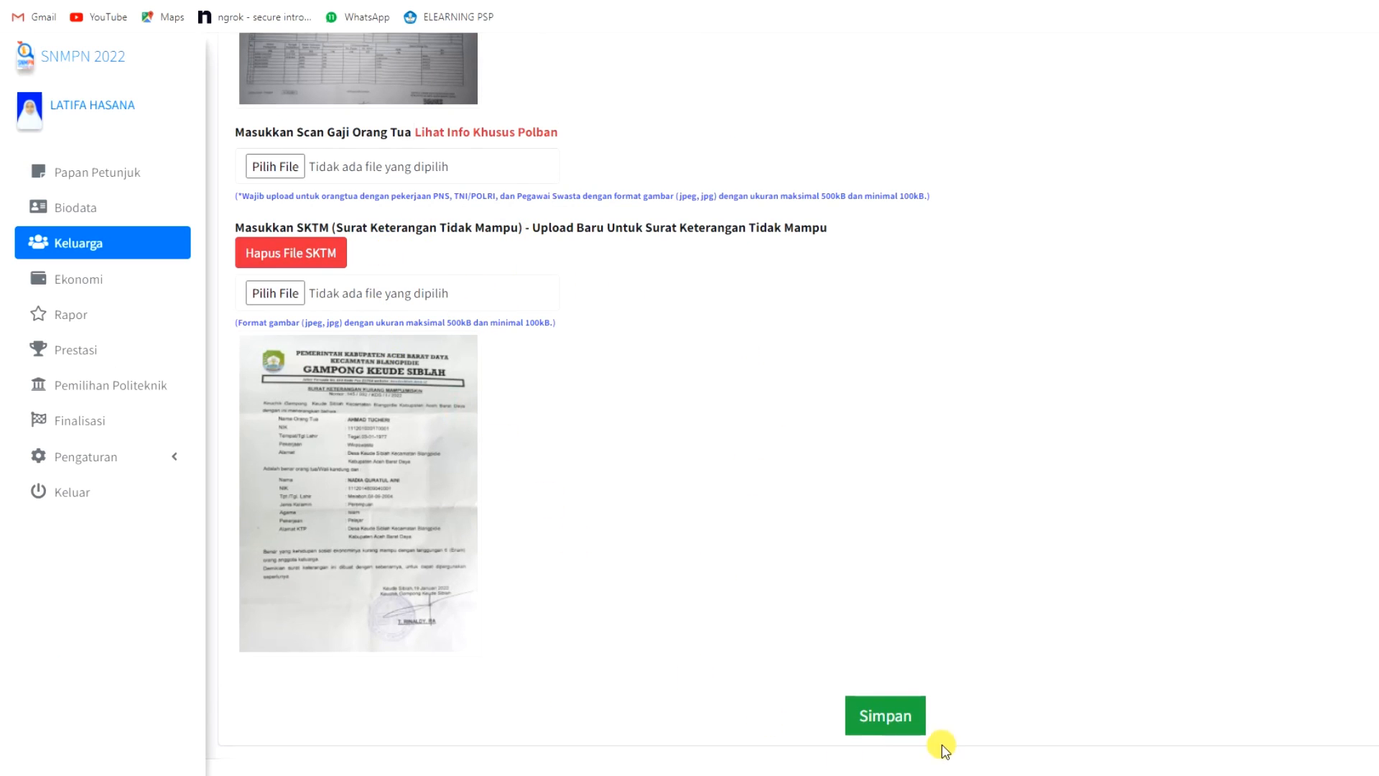
pyautogui.click(898, 724)
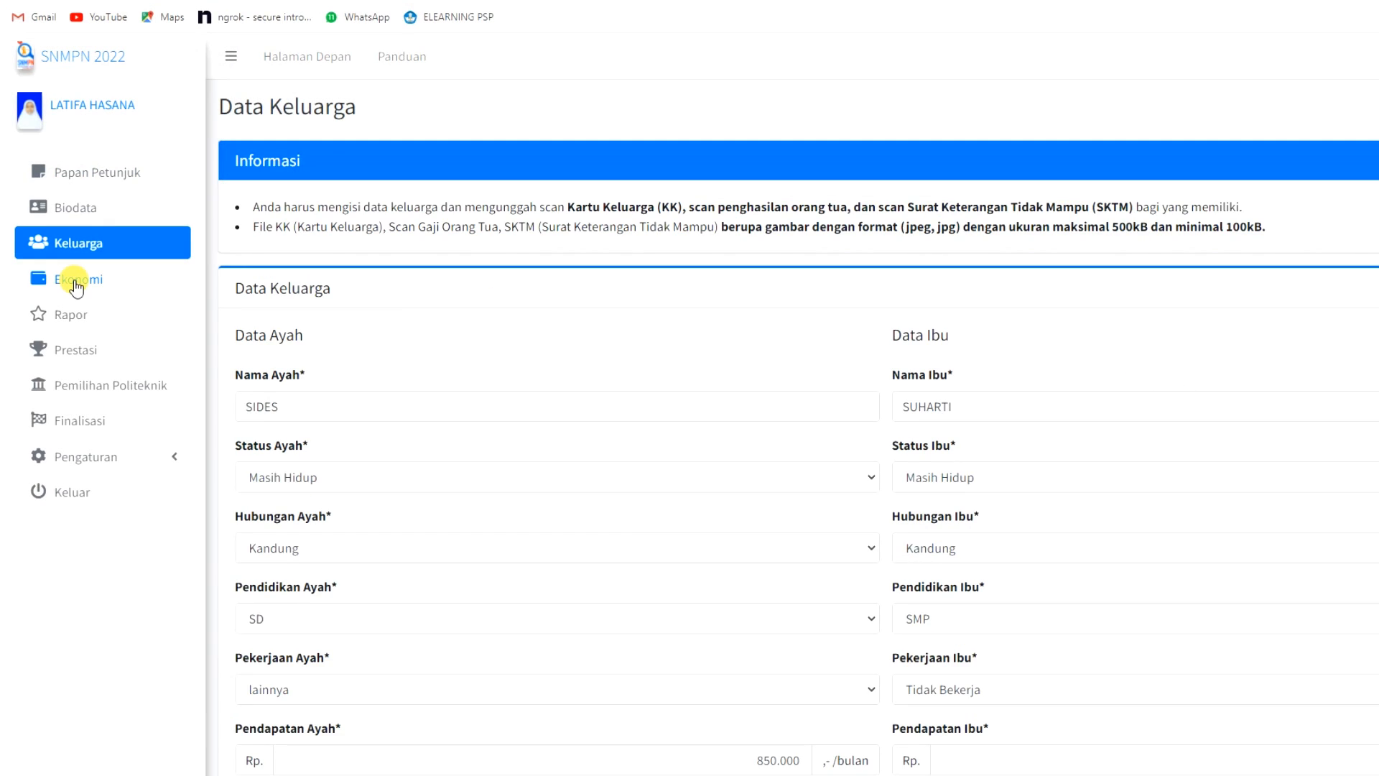
# Step: Review the PBB tax, electricity cost, water source and savings fields in the Ekonomi form, and save it
pyautogui.click(77, 286)
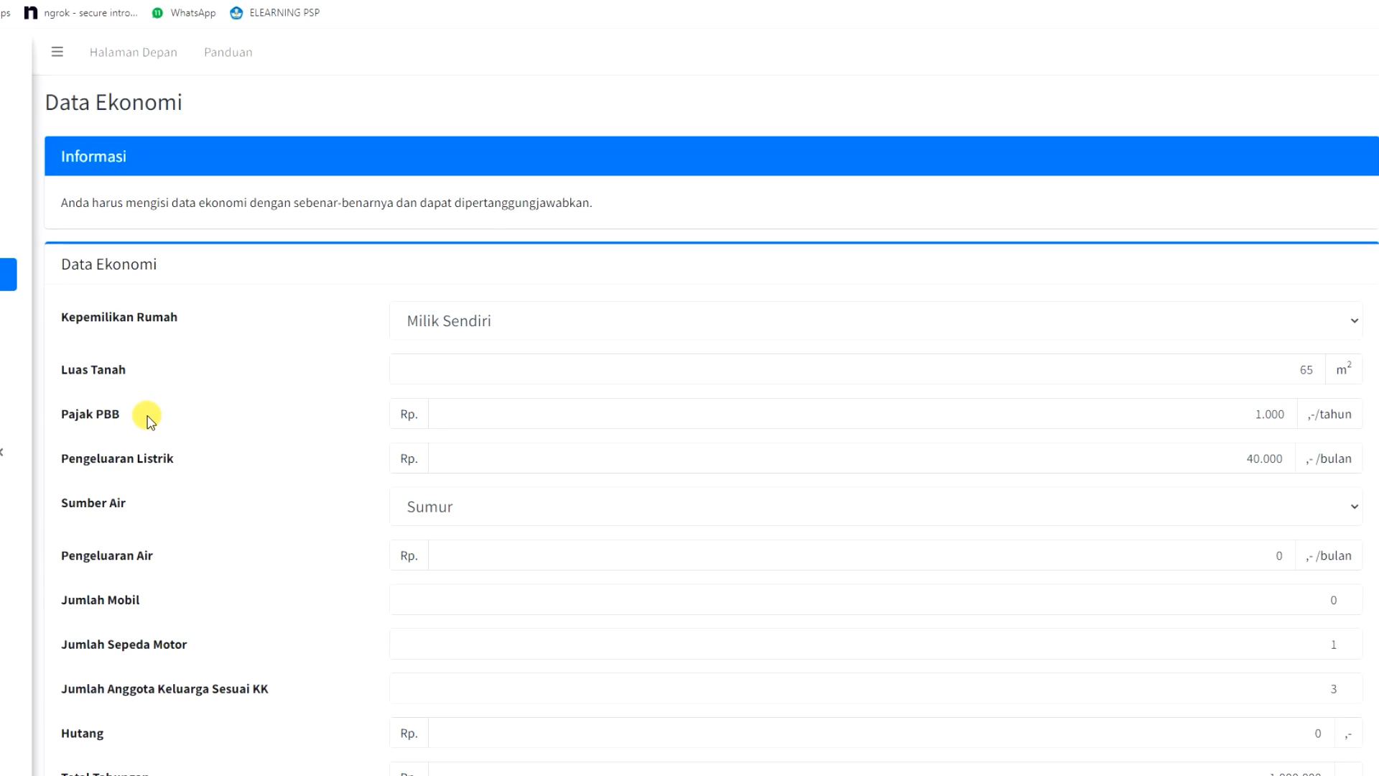
pyautogui.click(1259, 414)
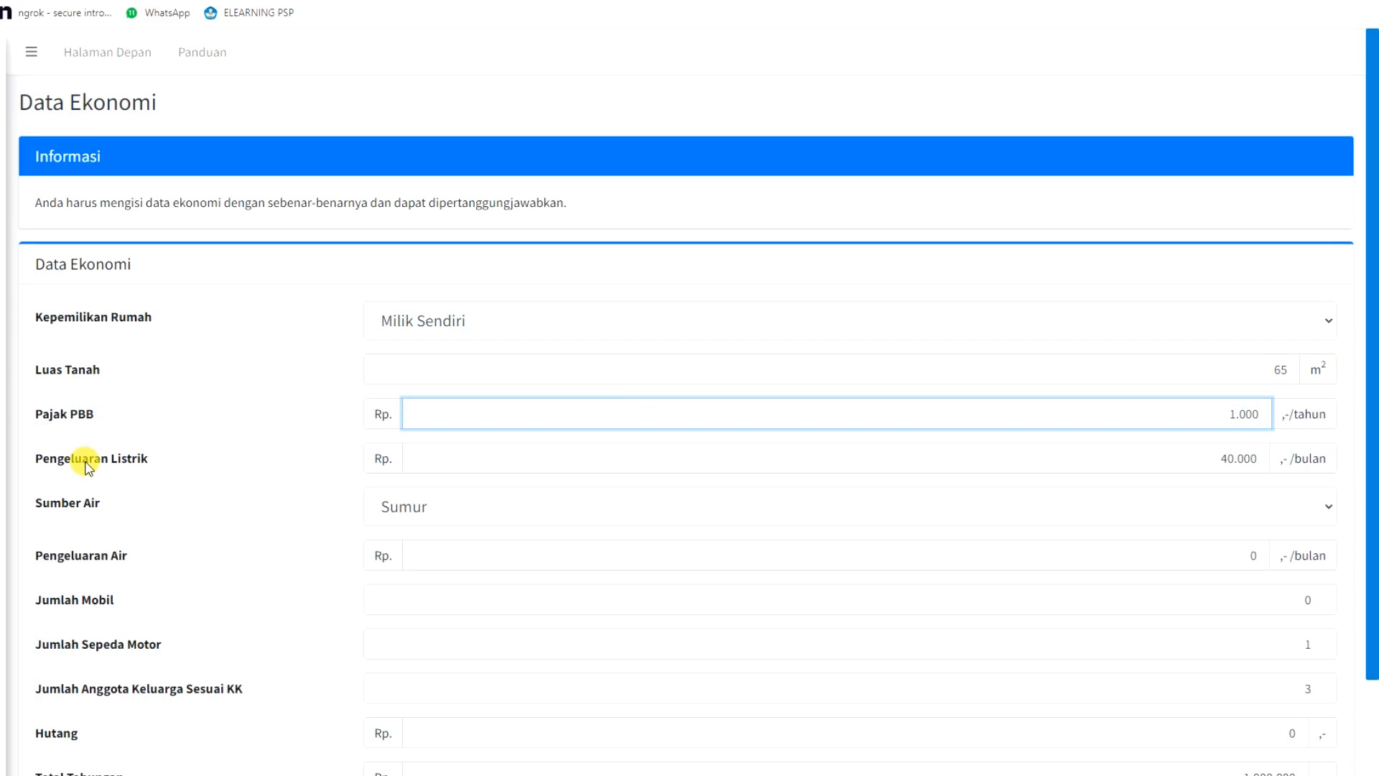
pyautogui.click(1258, 463)
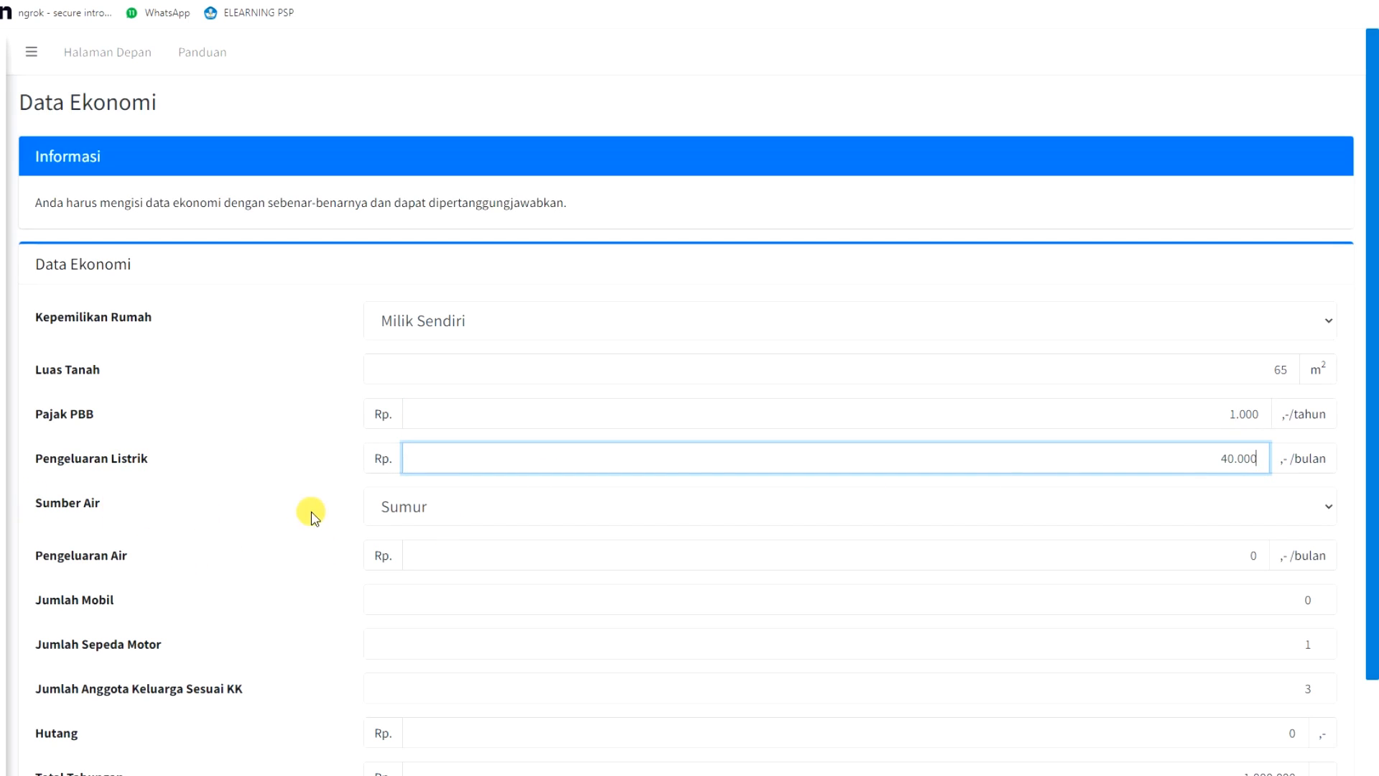
pyautogui.scroll(-1, 422, 520)
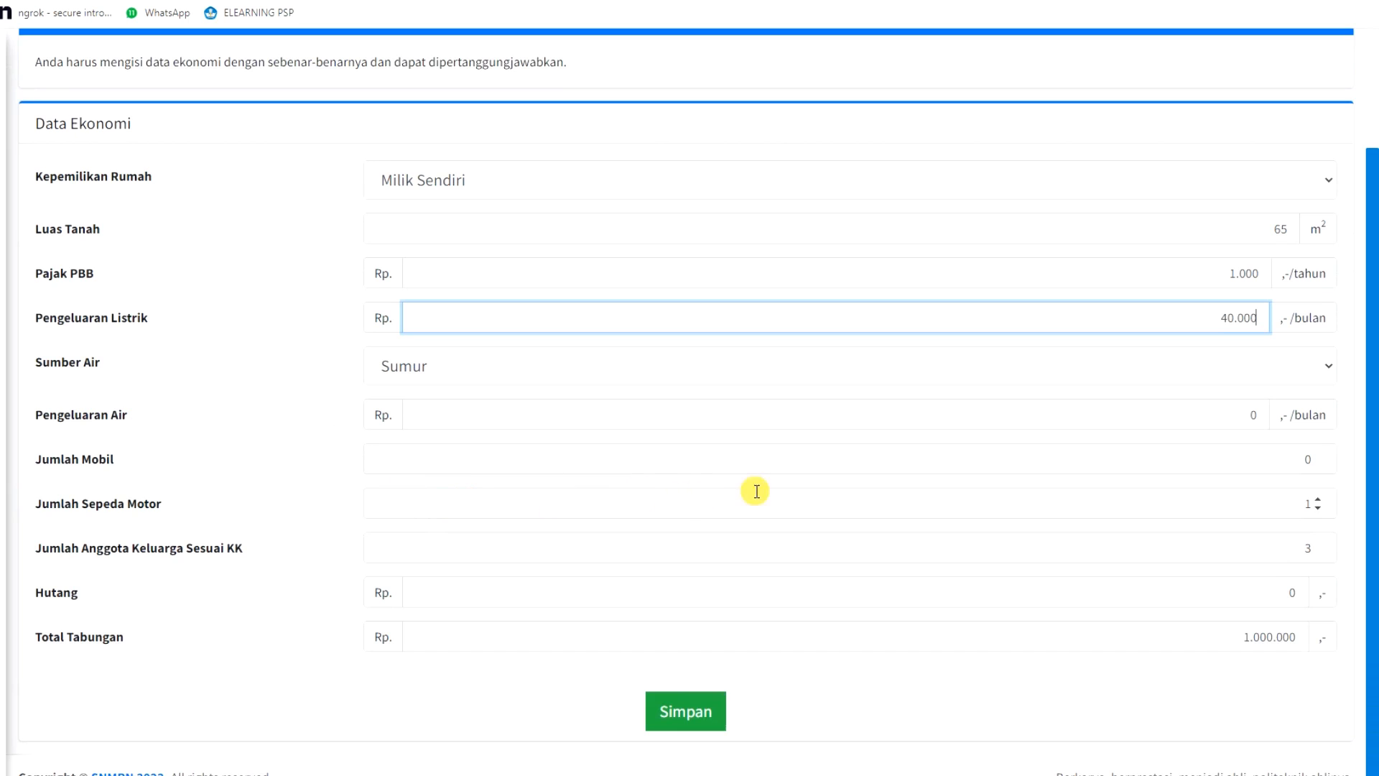
pyautogui.scroll(-1, 752, 489)
pyautogui.click(1248, 636)
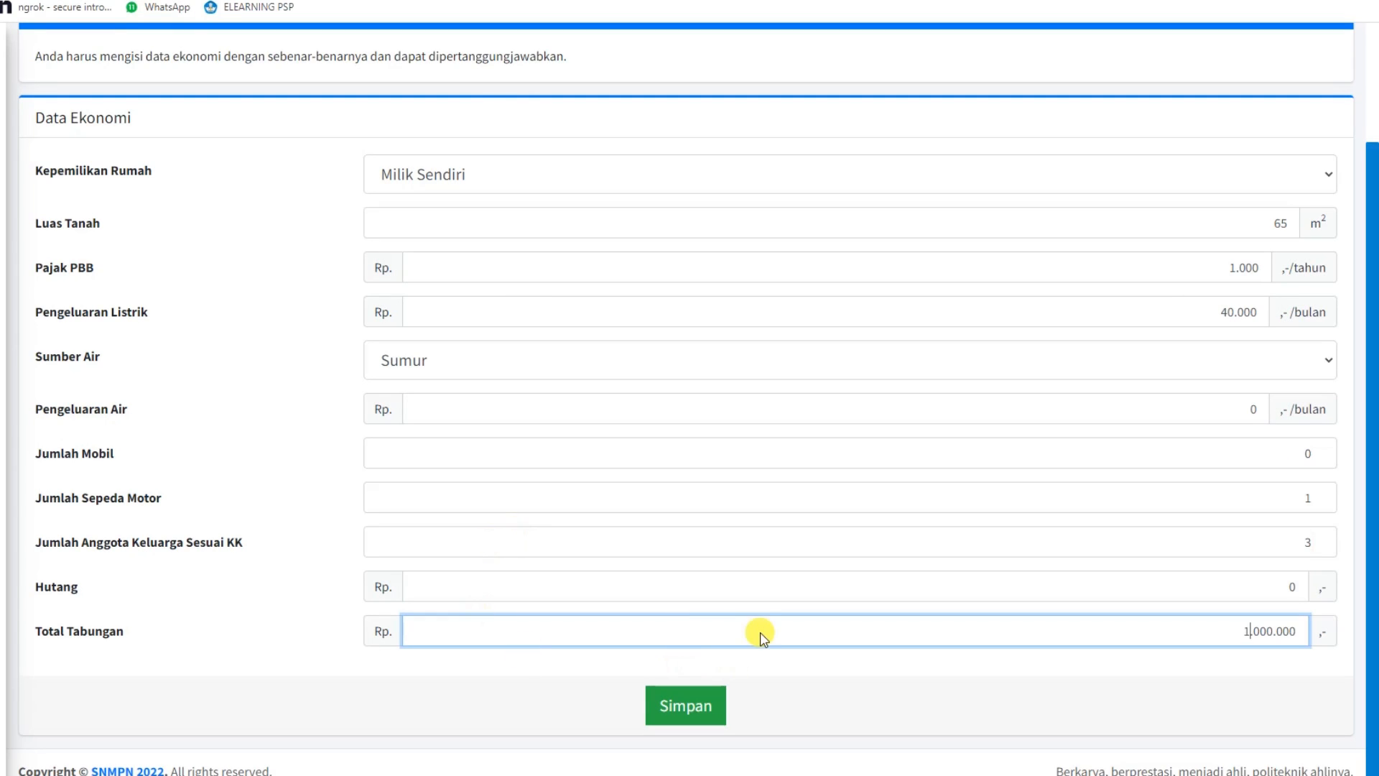
pyautogui.click(688, 707)
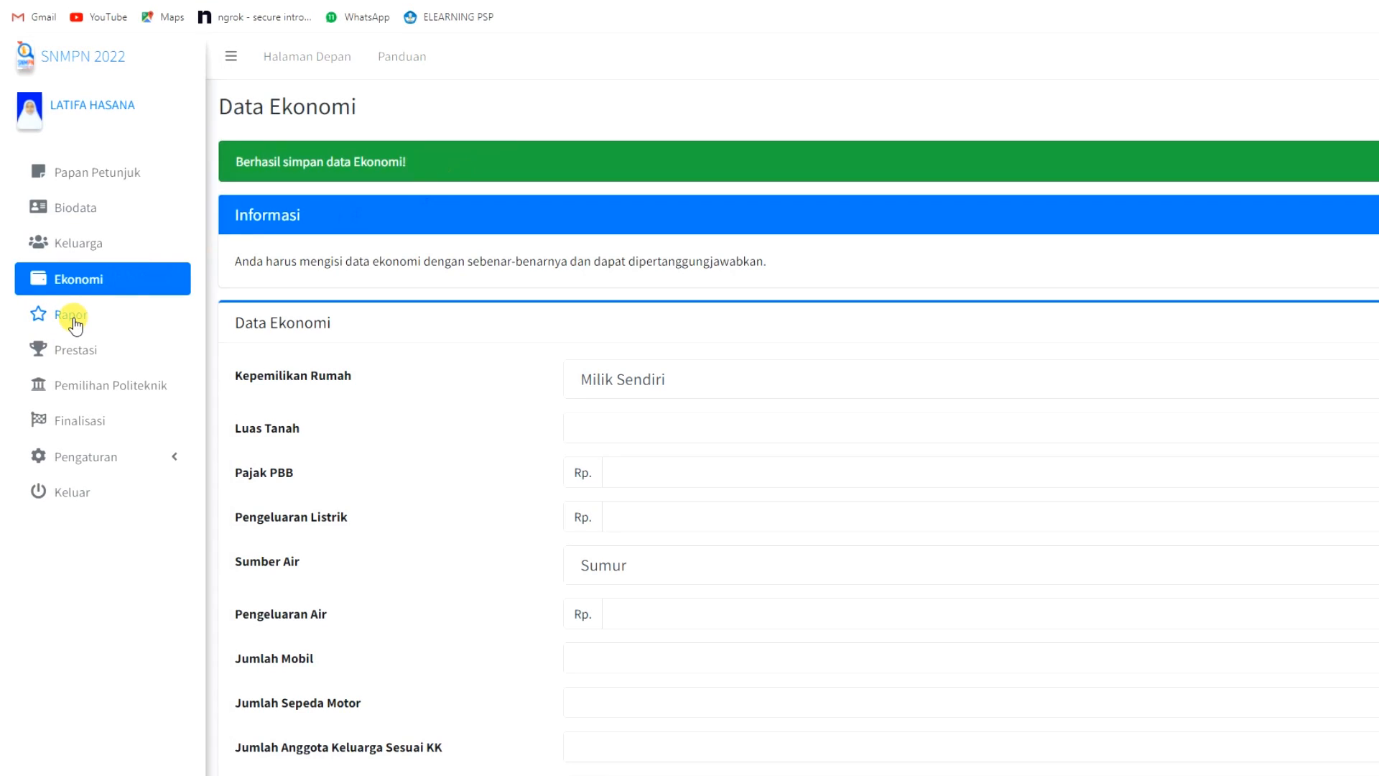
# Step: Review the semester 1 grades, ranking, curriculum and scale in the Rapor data, and submit that record's update
pyautogui.click(72, 319)
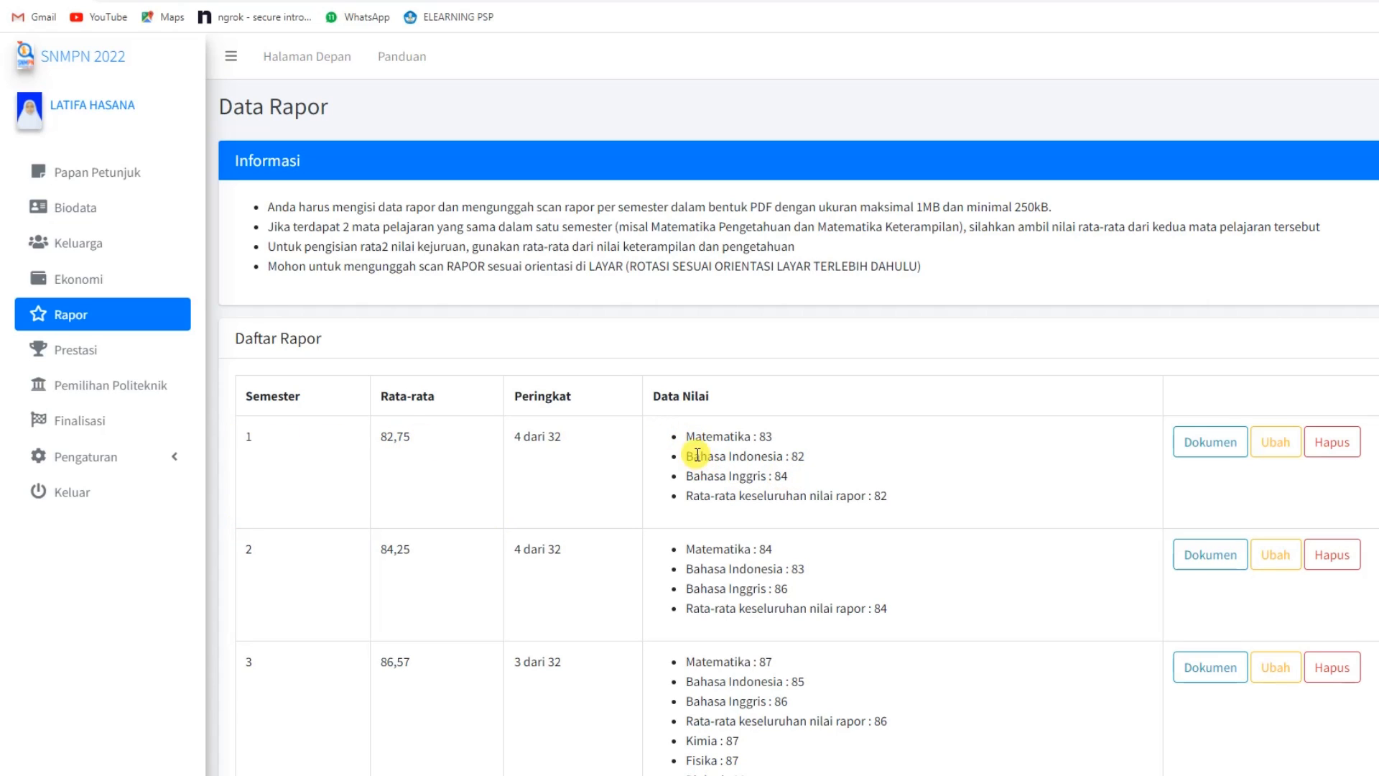
pyautogui.moveTo(693, 442); pyautogui.dragTo(785, 458)
pyautogui.moveTo(692, 477); pyautogui.dragTo(745, 495)
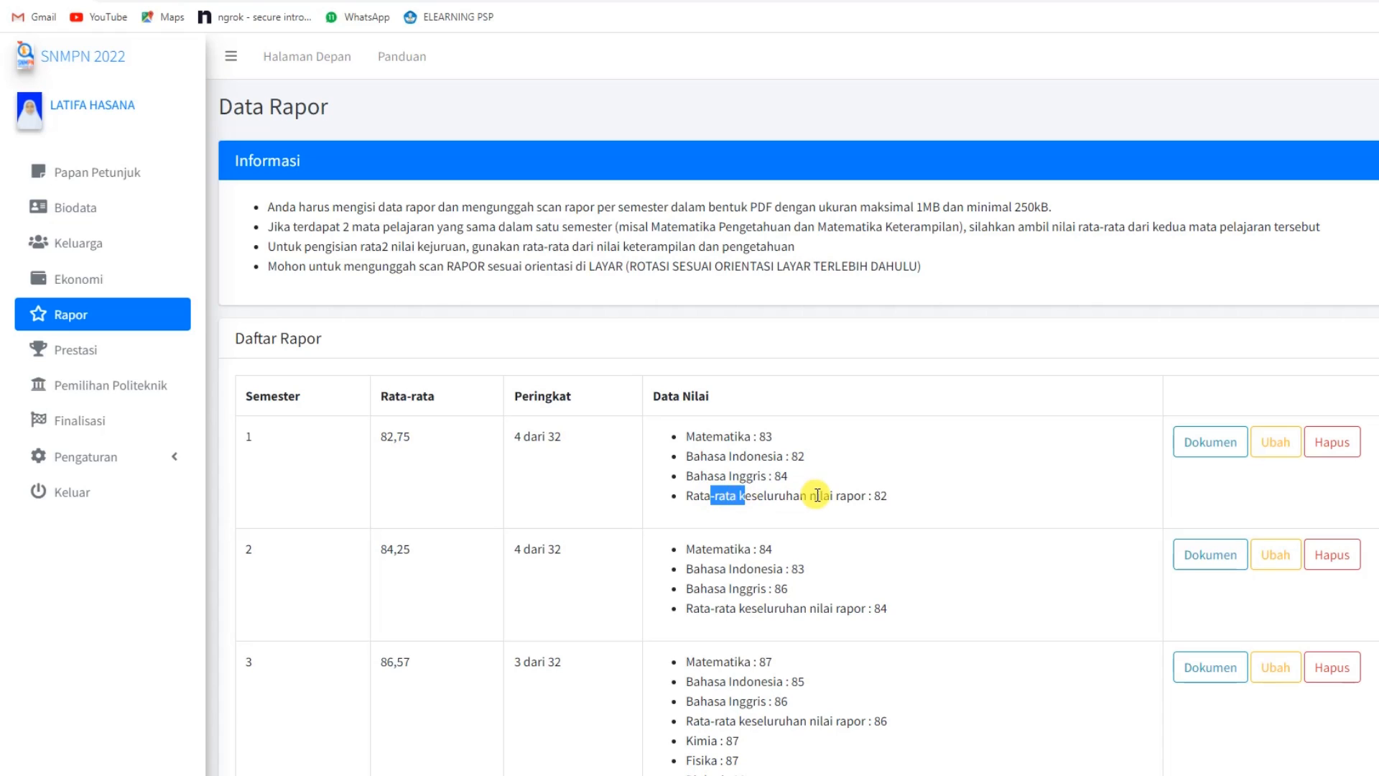
pyautogui.click(849, 498)
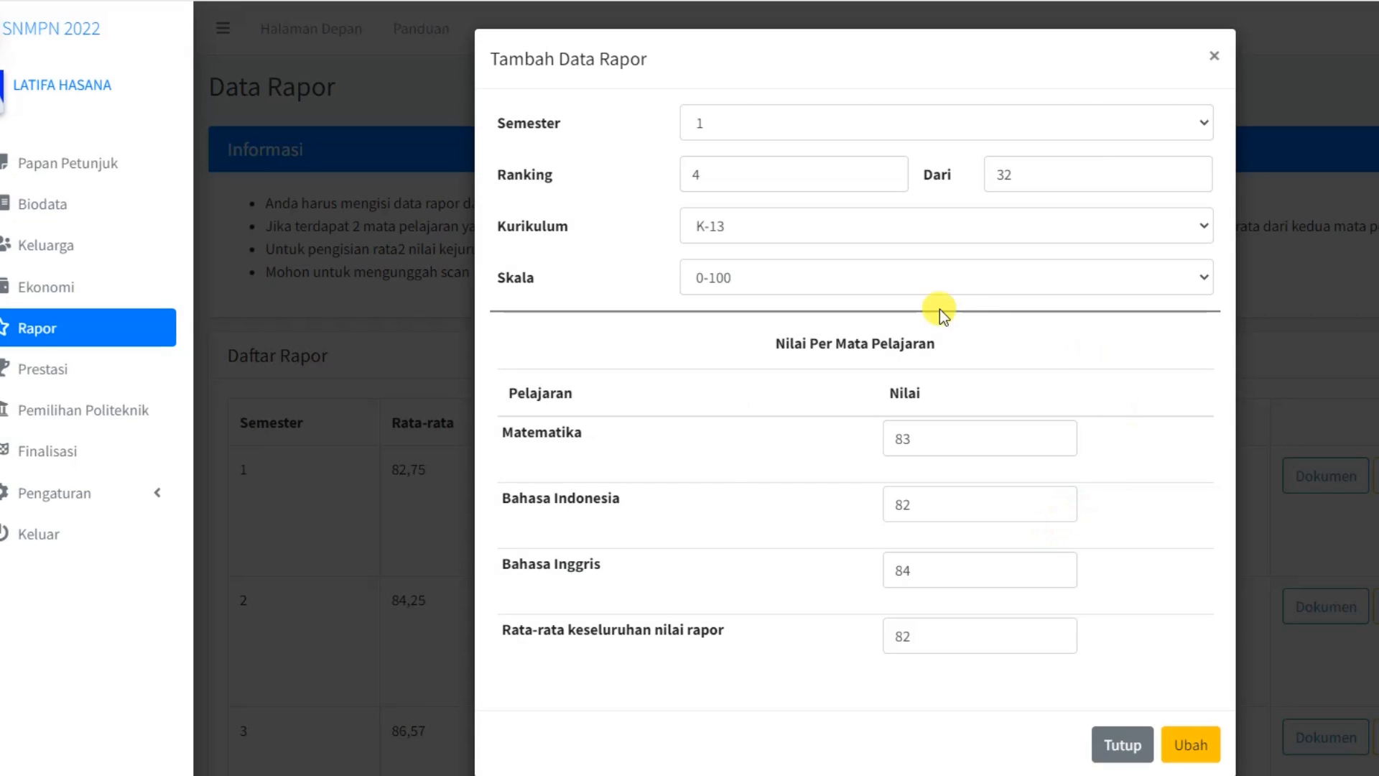
pyautogui.click(1189, 747)
pyautogui.press('Return')
# Step: Open the semester 5 report card record for editing, review its ranking and subject grades, and submit the update
pyautogui.scroll(-2, 854, 474)
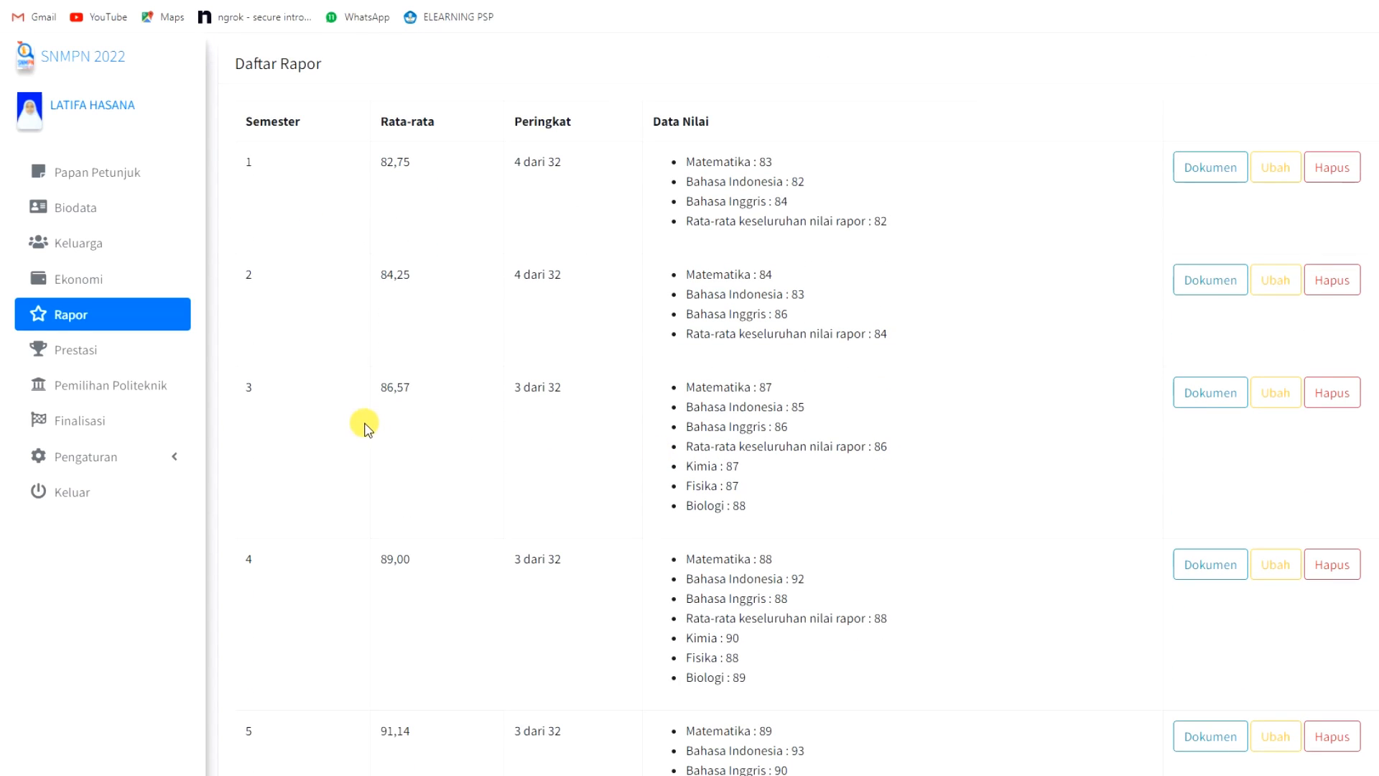
pyautogui.scroll(-1, 391, 717)
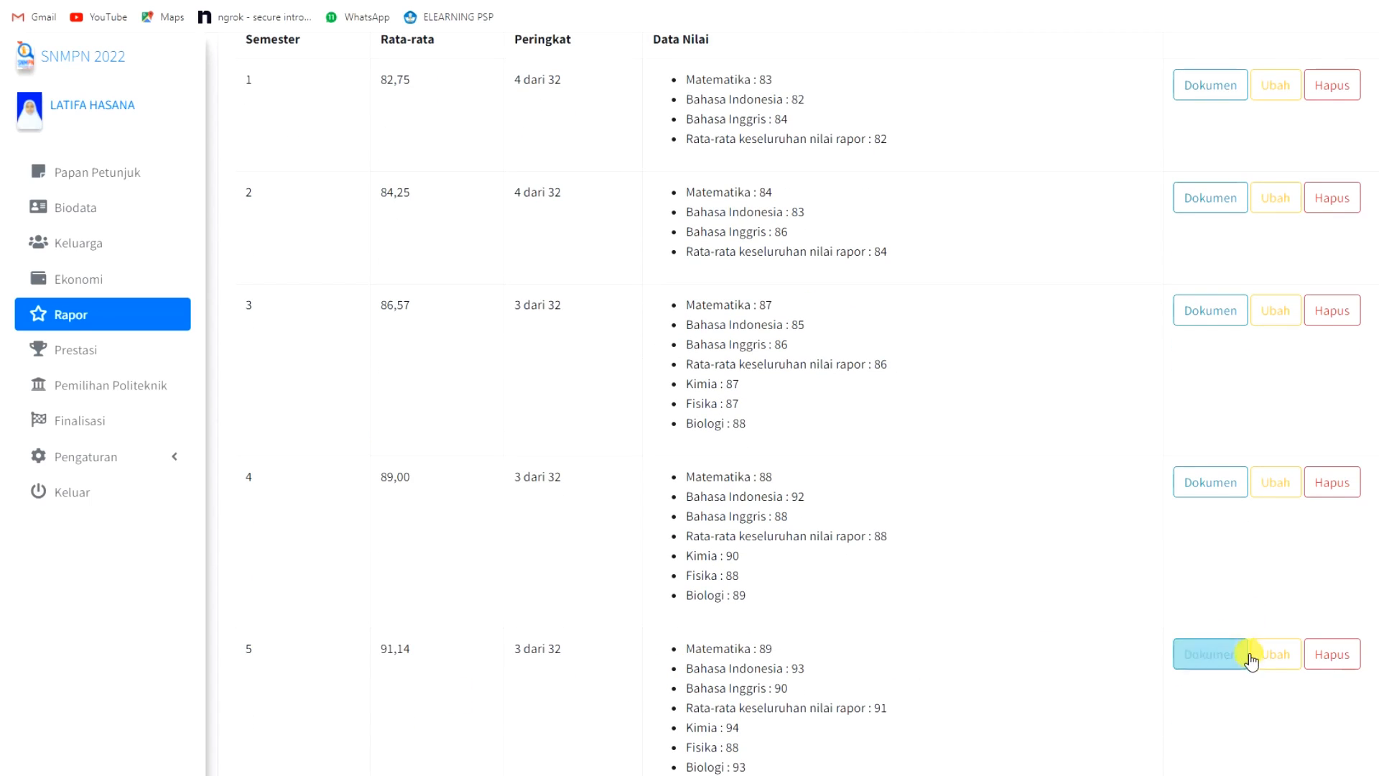
pyautogui.click(1269, 663)
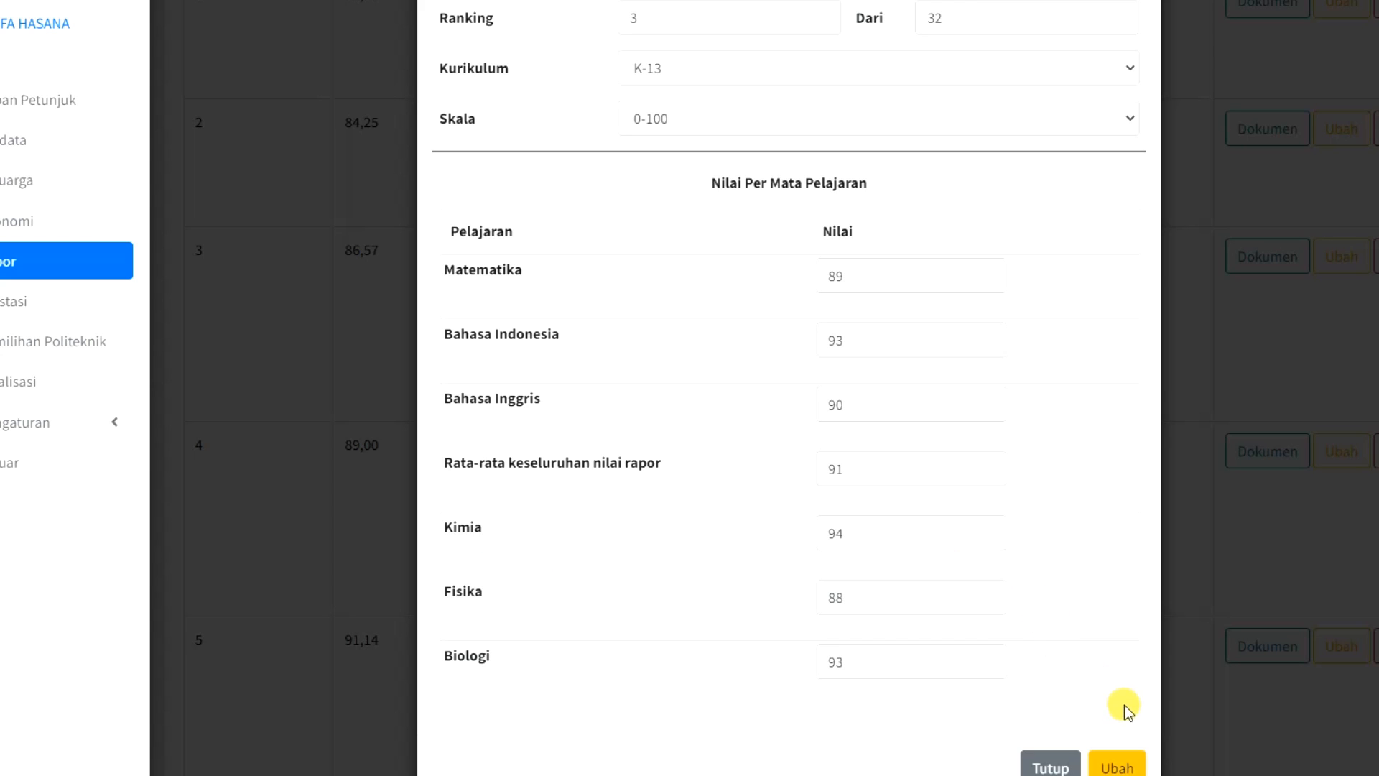
pyautogui.scroll(1, 895, 336)
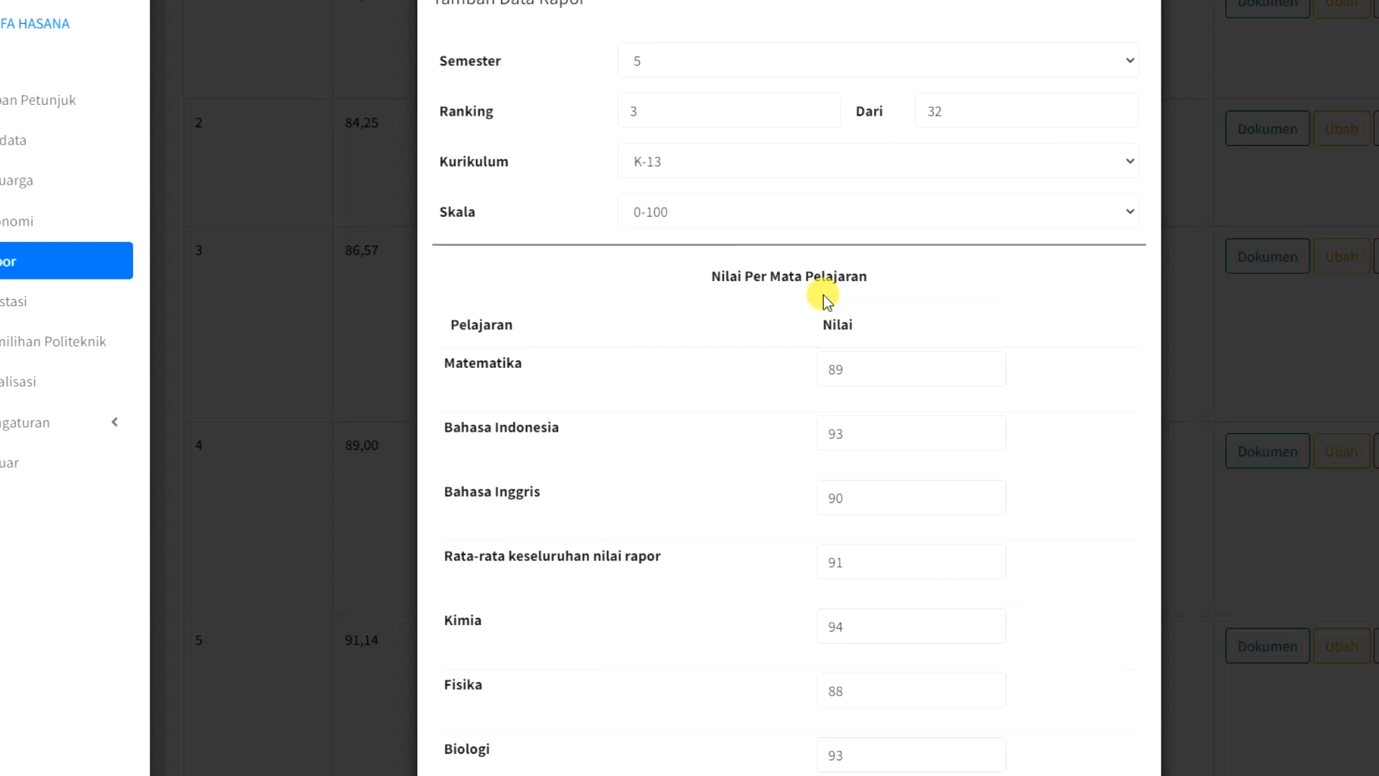
pyautogui.scroll(-2, 824, 296)
pyautogui.click(1116, 758)
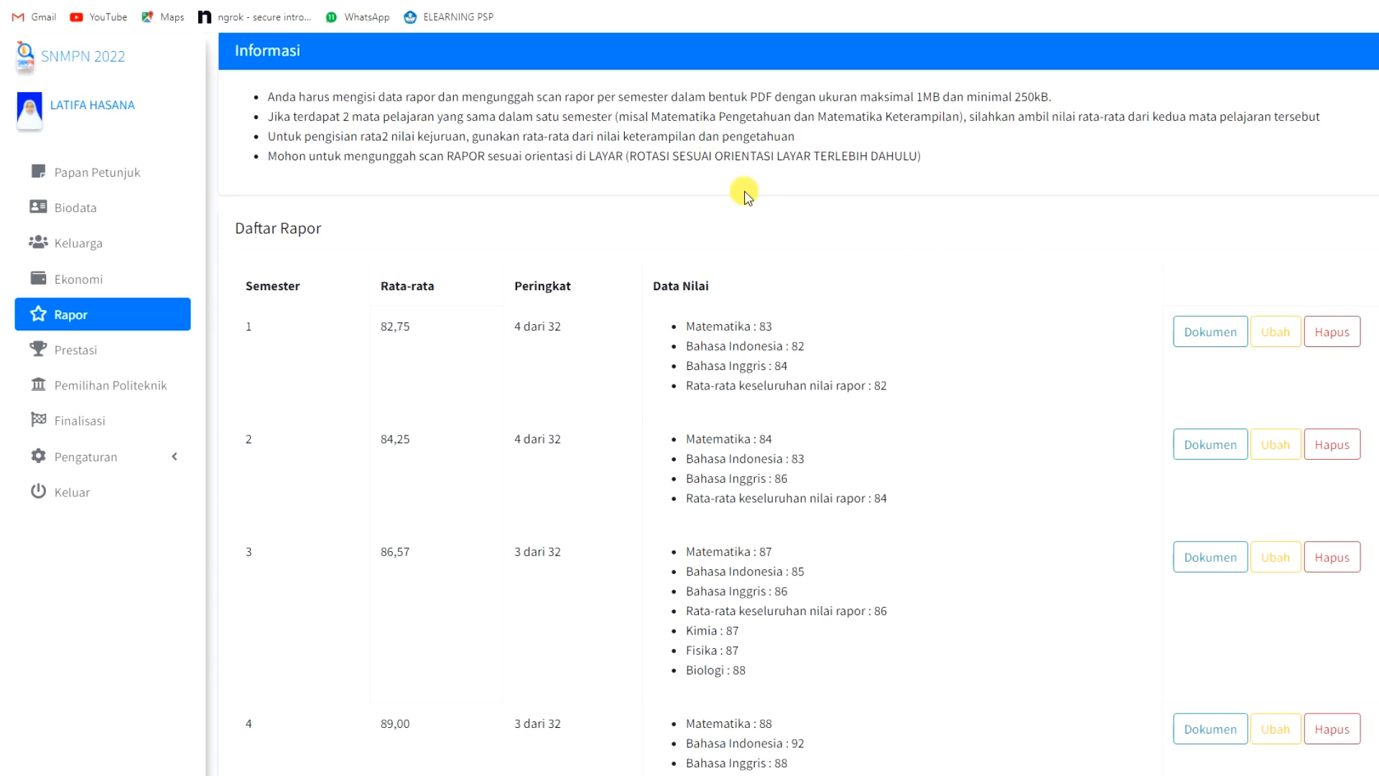
# Step: Check the file size limits for the report card scans and the semester list, and go to the Prestasi page
pyautogui.moveTo(1015, 96); pyautogui.dragTo(1028, 96)
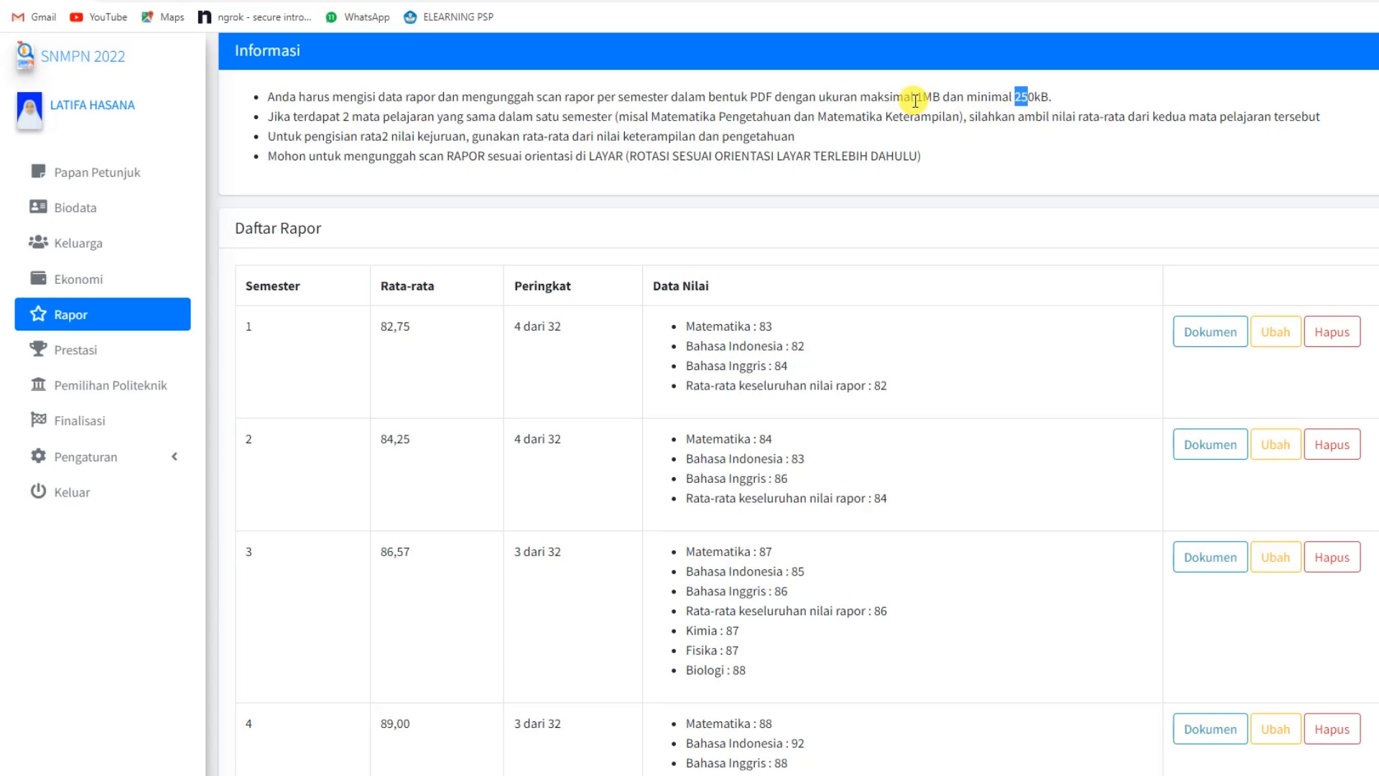
pyautogui.scroll(-5, 915, 101)
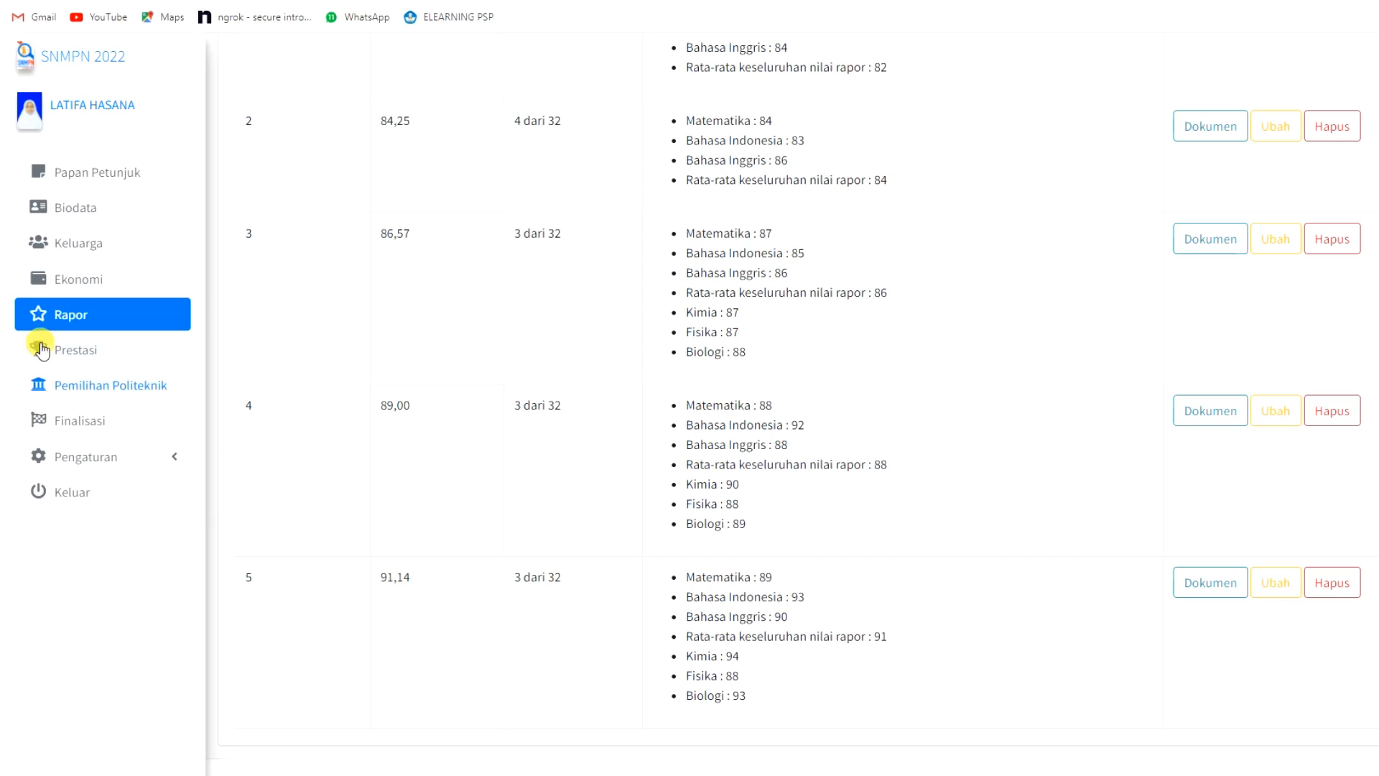
pyautogui.click(61, 369)
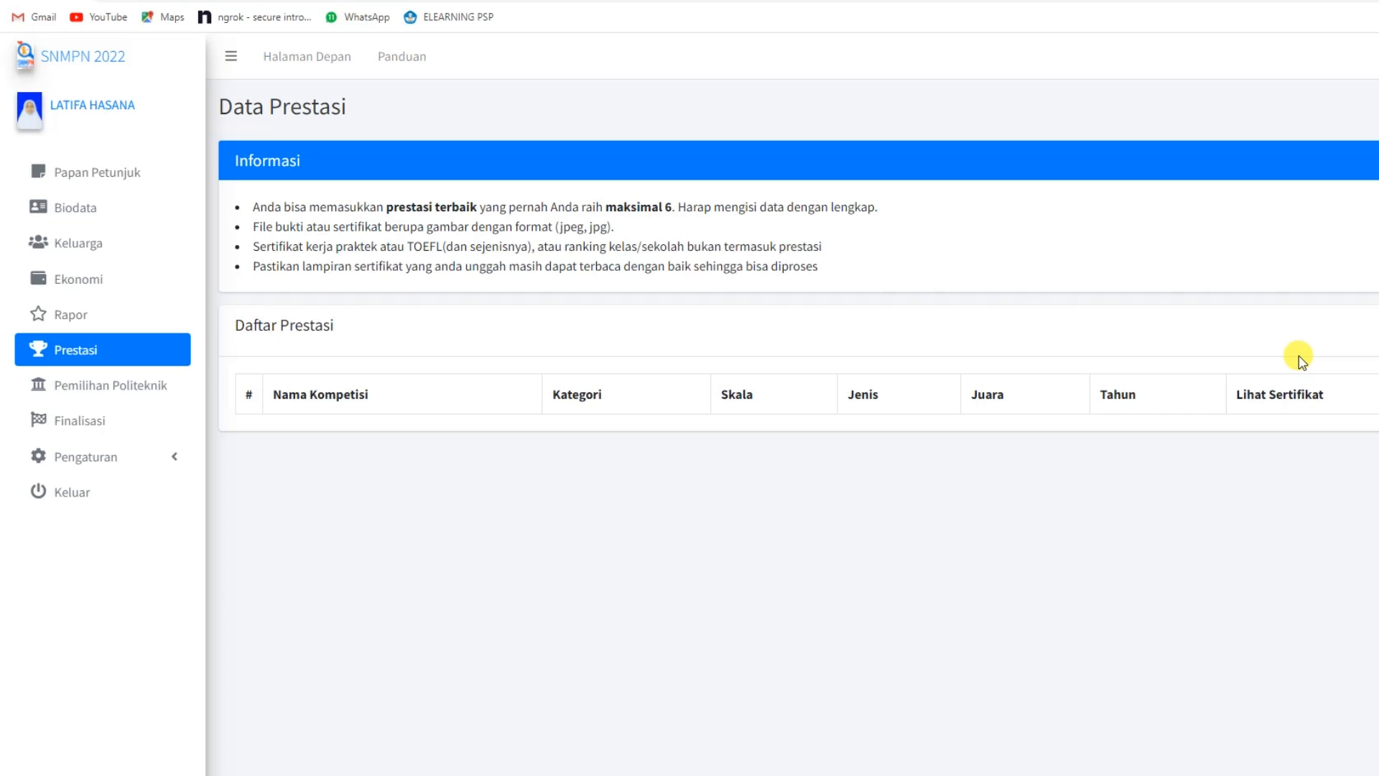
# Step: Keep Politeknik Negeri Medan with D3 - Teknik Komputer as Pilihan 1, and add D3 - Manajemen Informatika at the same polytechnic as Pilihan 2
pyautogui.click(107, 385)
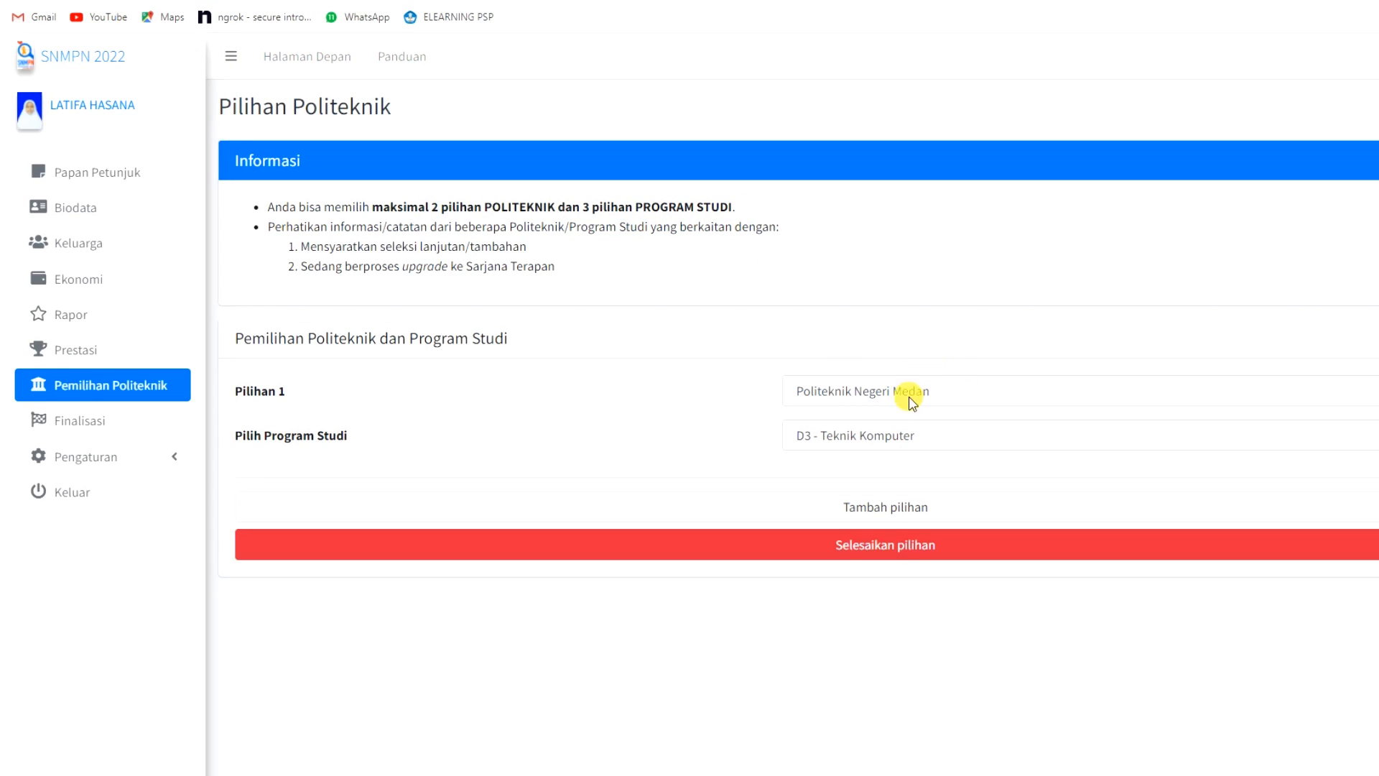
pyautogui.click(869, 395)
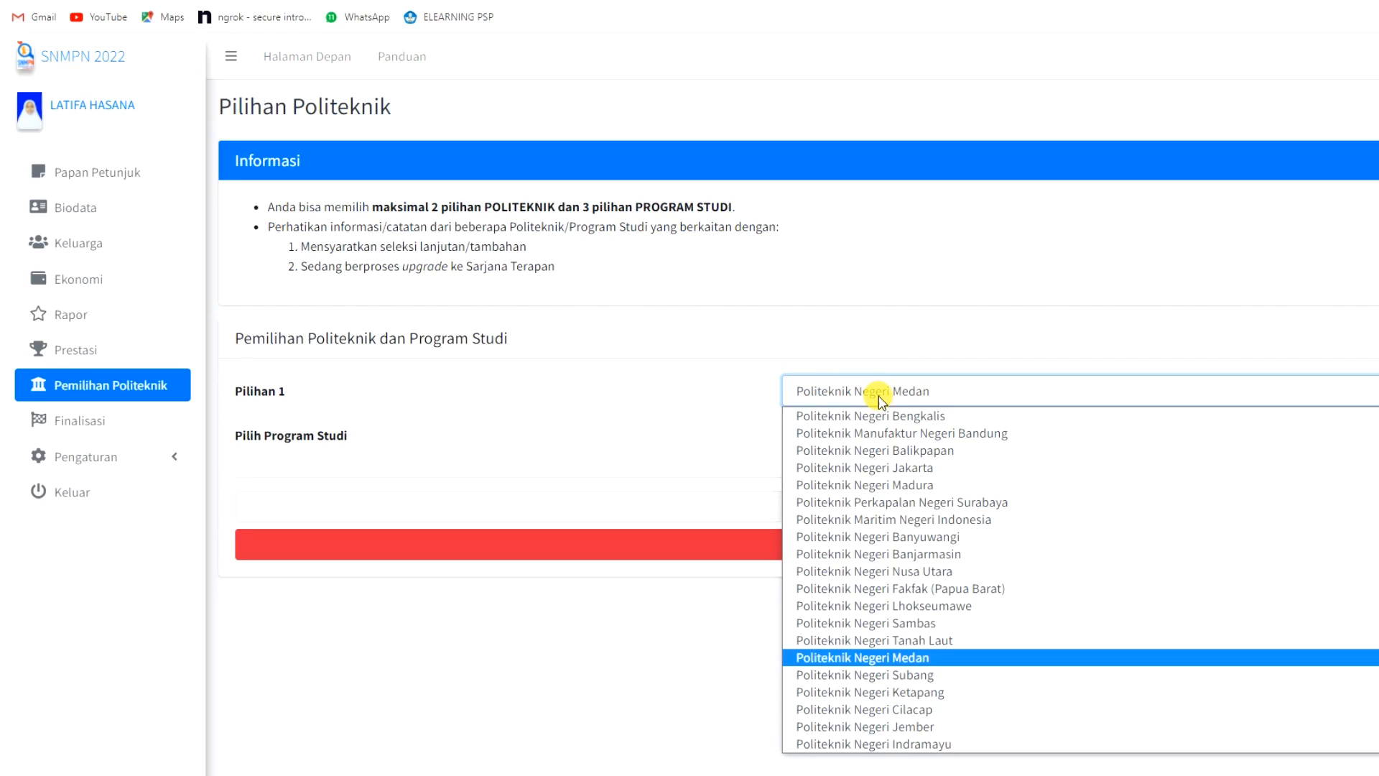
pyautogui.click(874, 391)
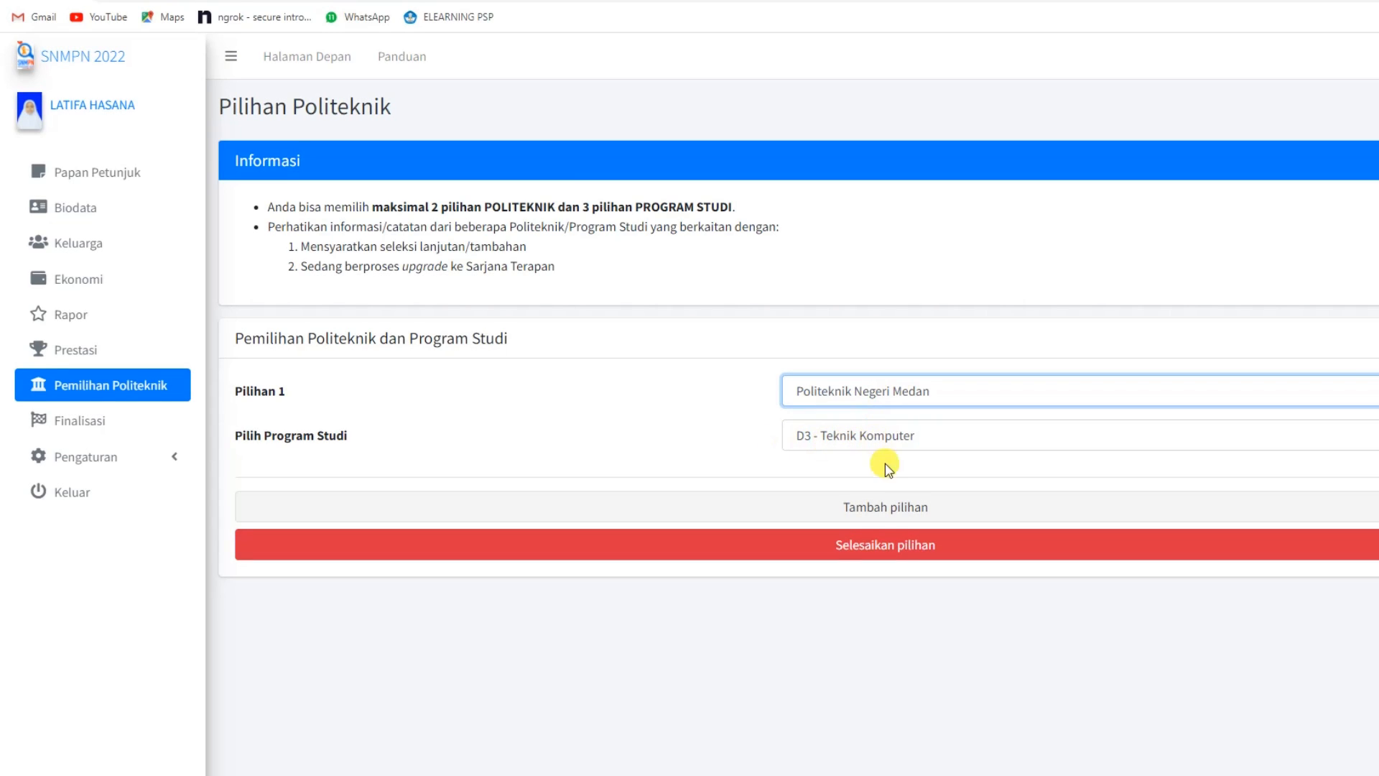
pyautogui.click(890, 505)
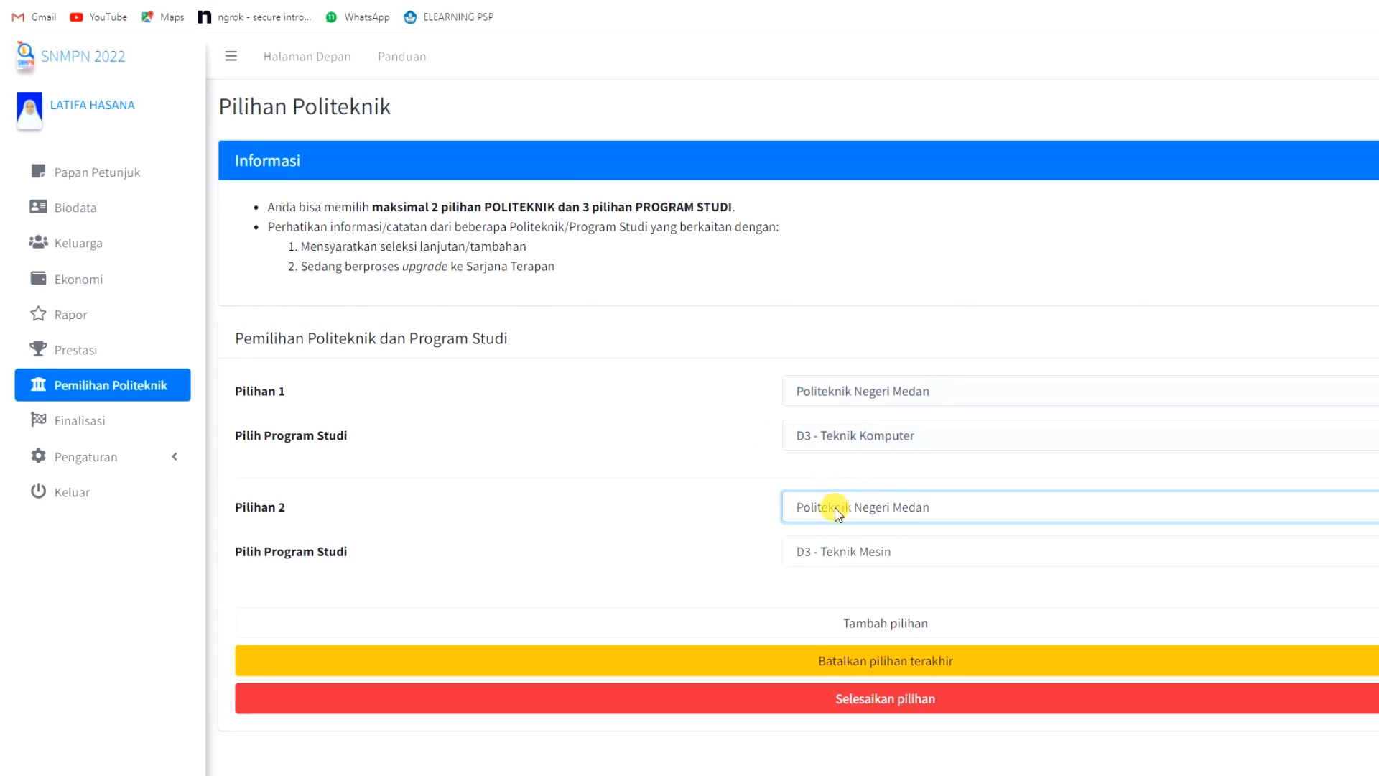
pyautogui.click(884, 555)
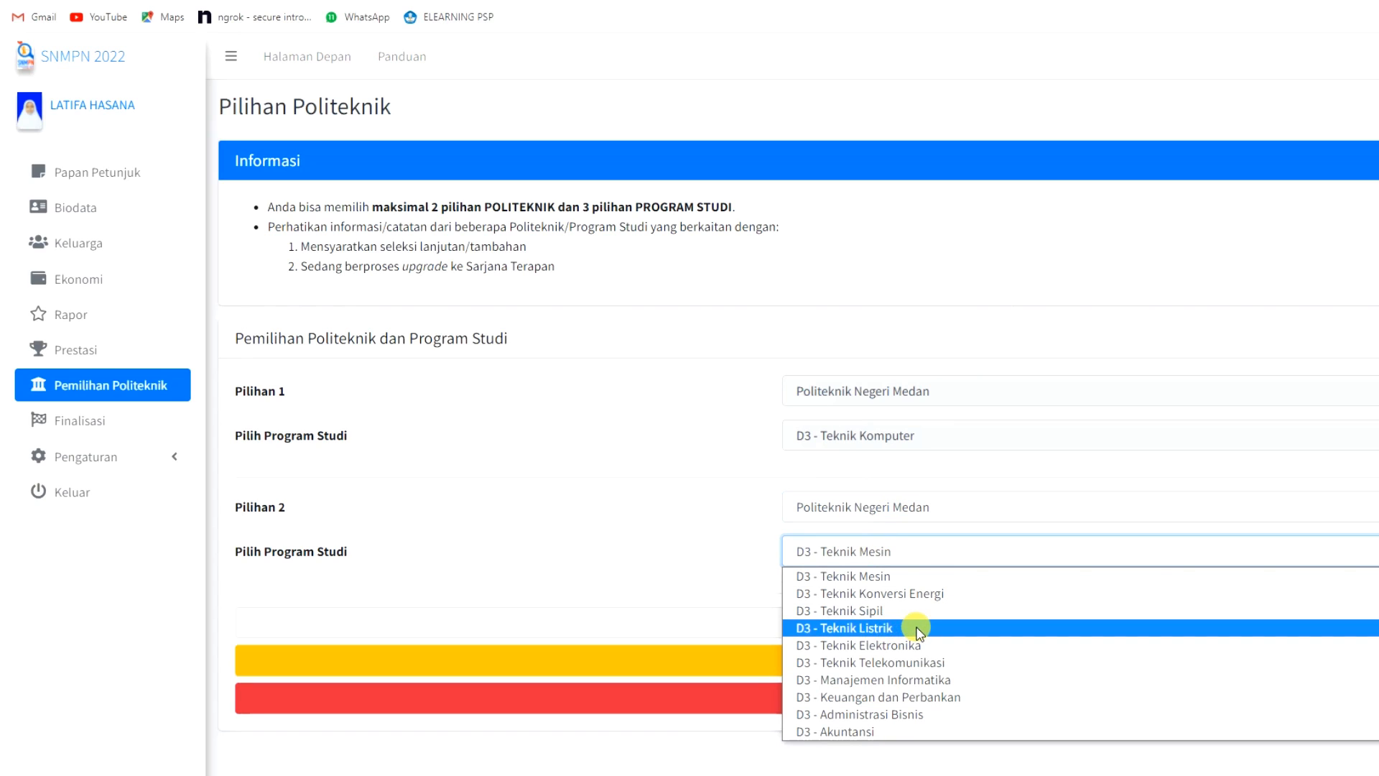
pyautogui.click(884, 679)
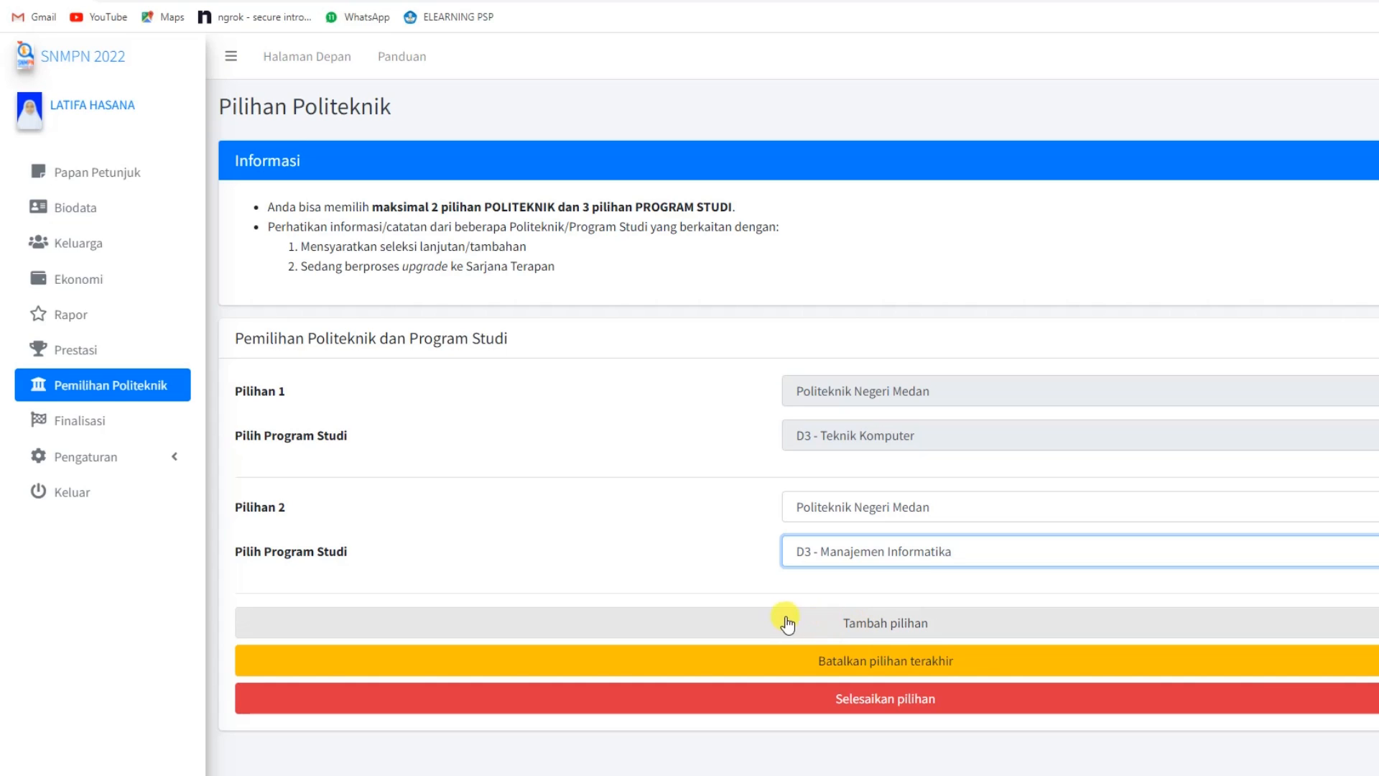
# Step: Add Politeknik Negeri Jakarta with the D3 - Teknik Grafika study programme as Pilihan 3
pyautogui.click(877, 627)
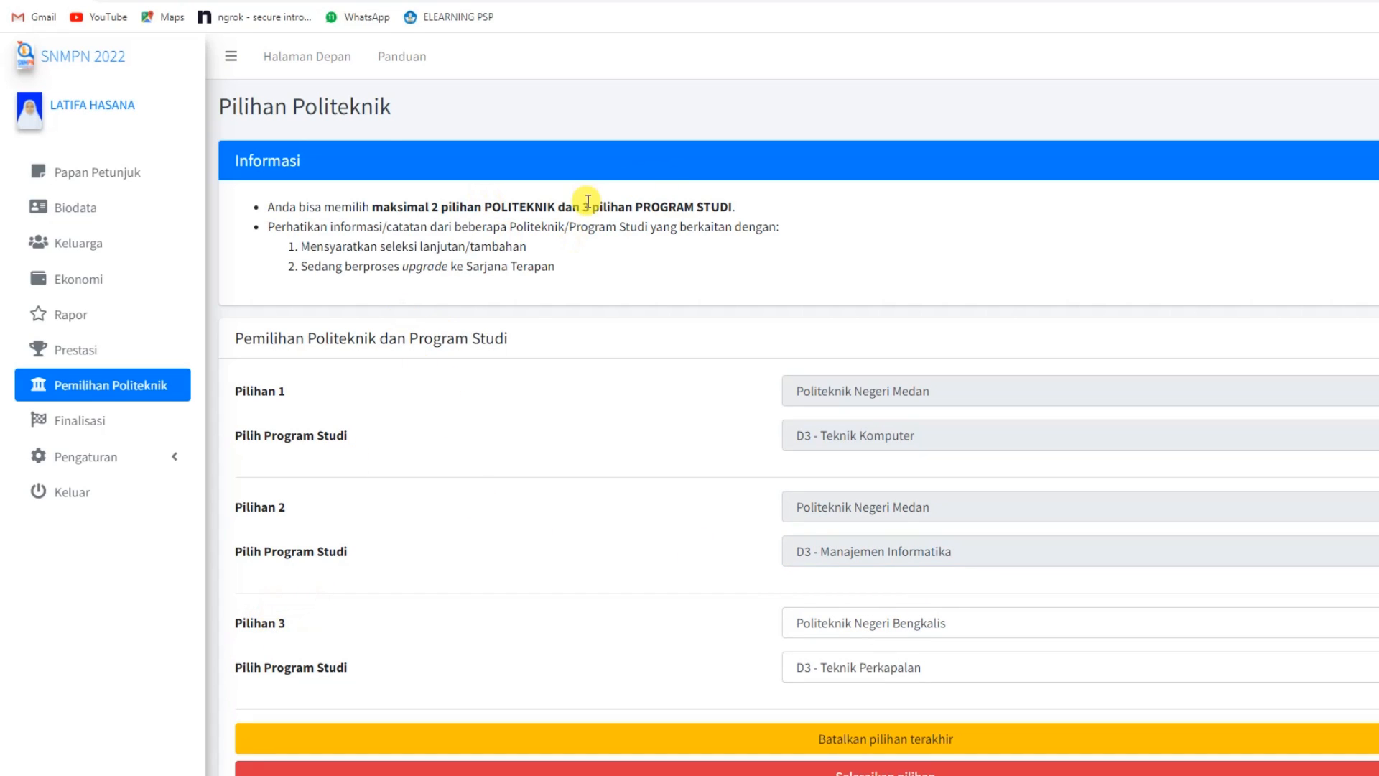
pyautogui.moveTo(589, 206); pyautogui.dragTo(659, 207)
pyautogui.scroll(-1, 877, 603)
pyautogui.click(880, 605)
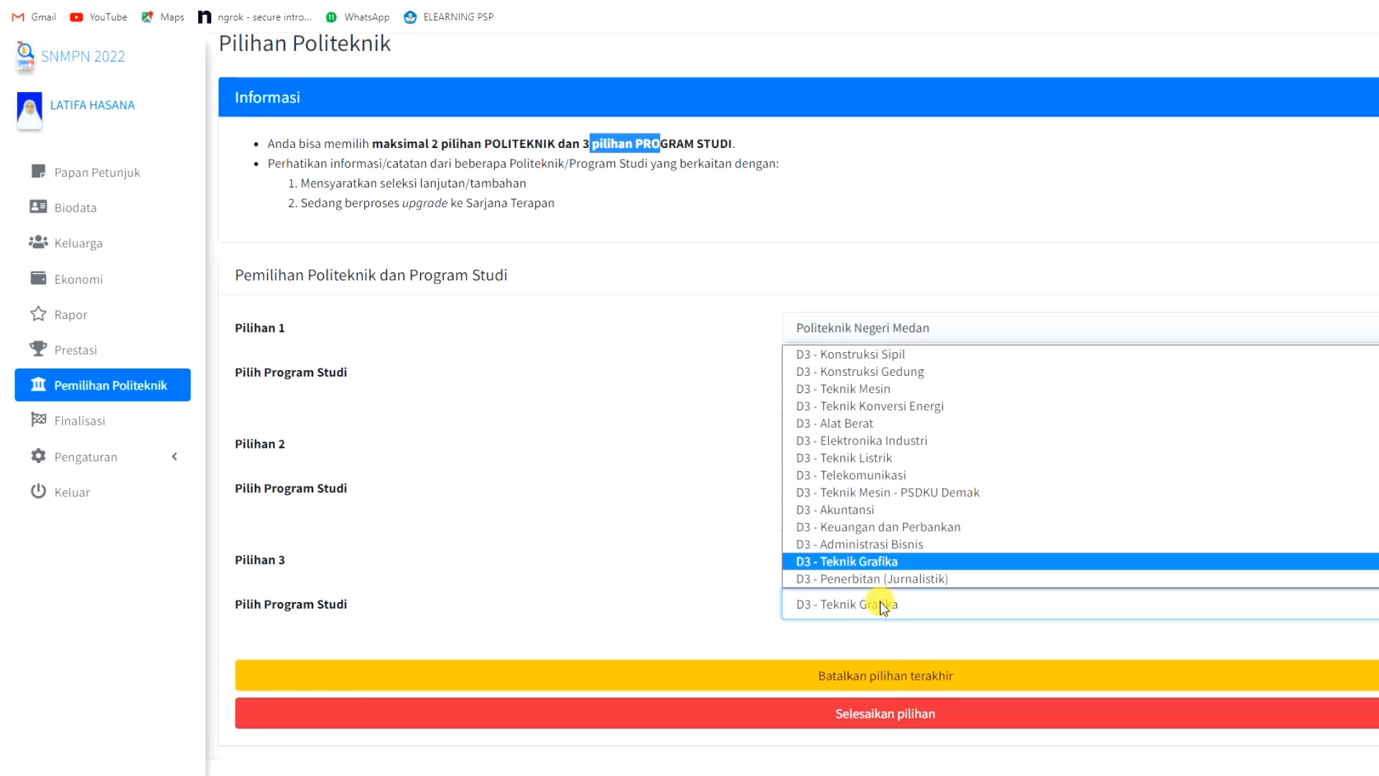
pyautogui.click(877, 562)
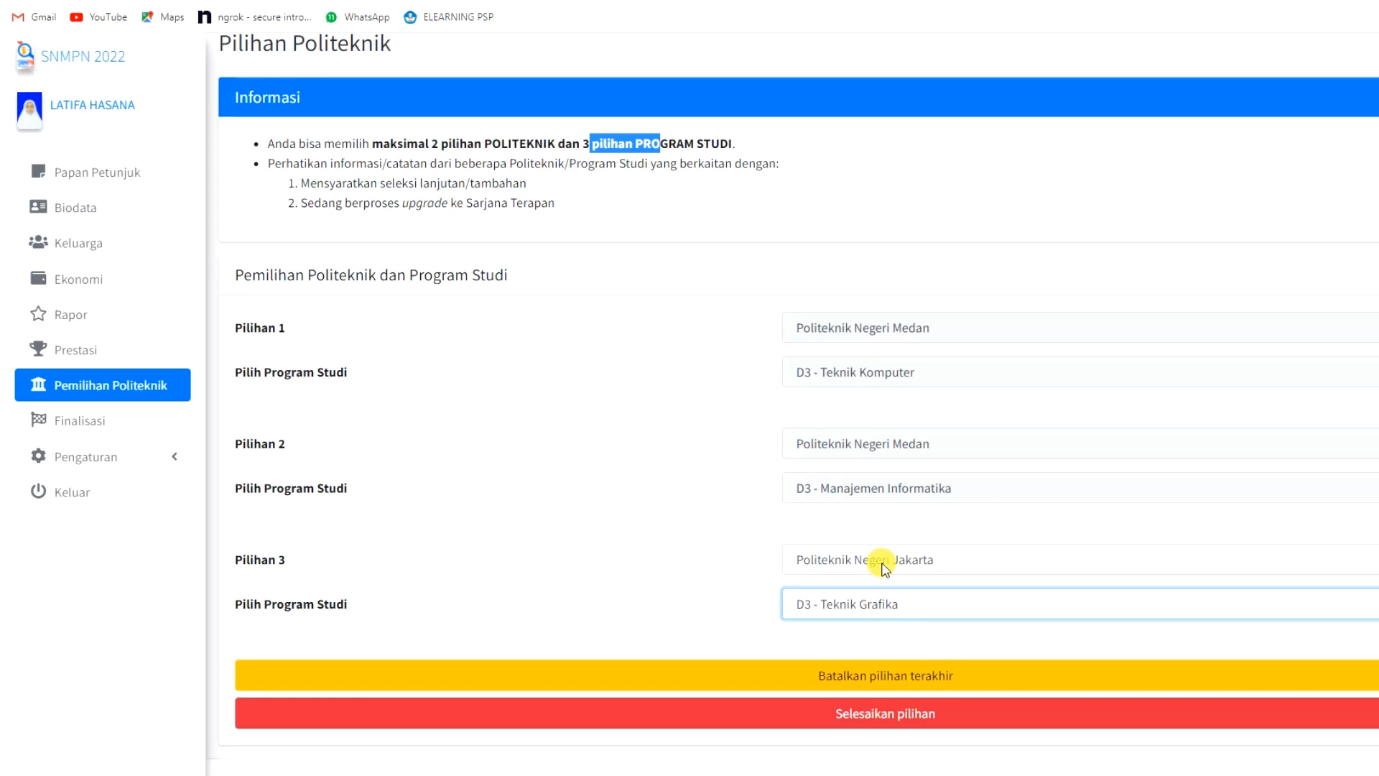
# Step: Finish and save the three polytechnic and study programme choices, and go to Finalisasi
pyautogui.scroll(1, 877, 563)
pyautogui.moveTo(597, 260); pyautogui.dragTo(551, 266)
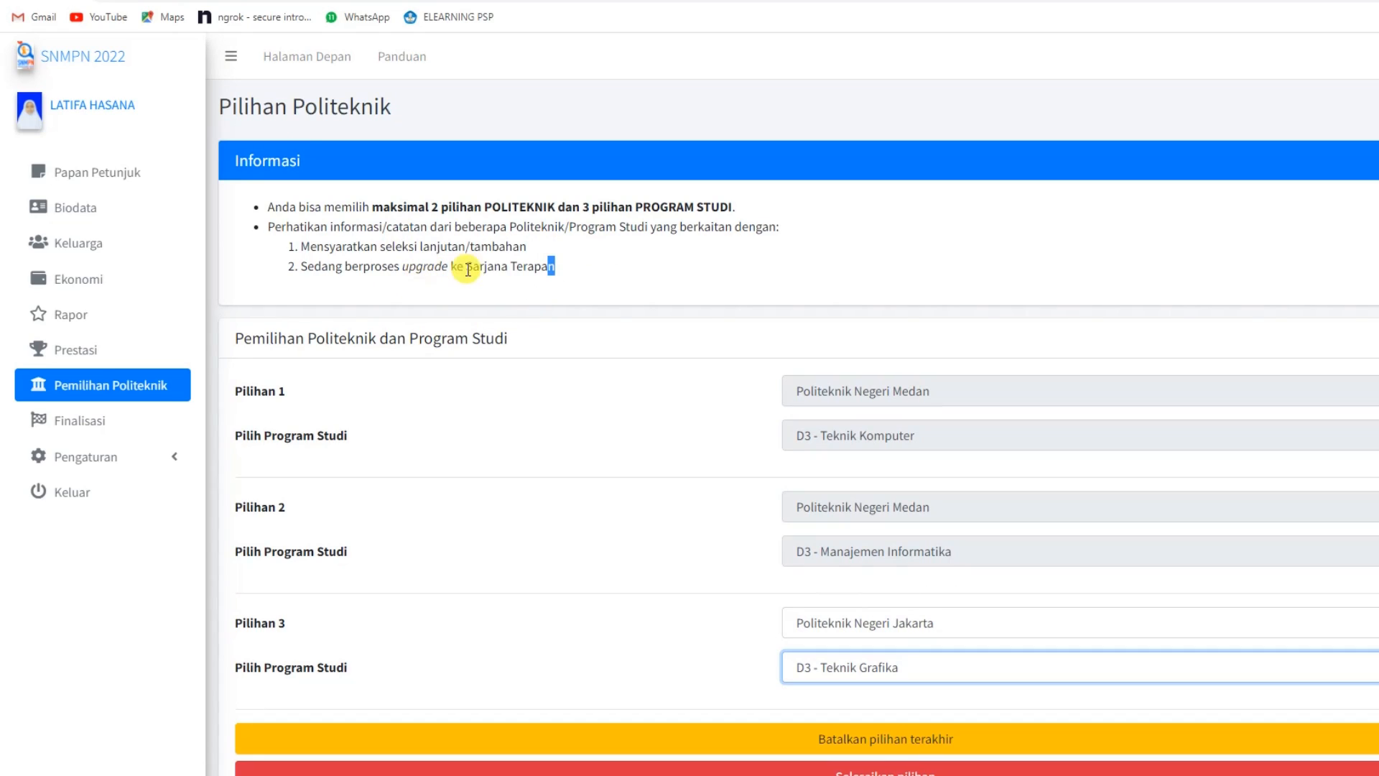
pyautogui.scroll(-1, 596, 344)
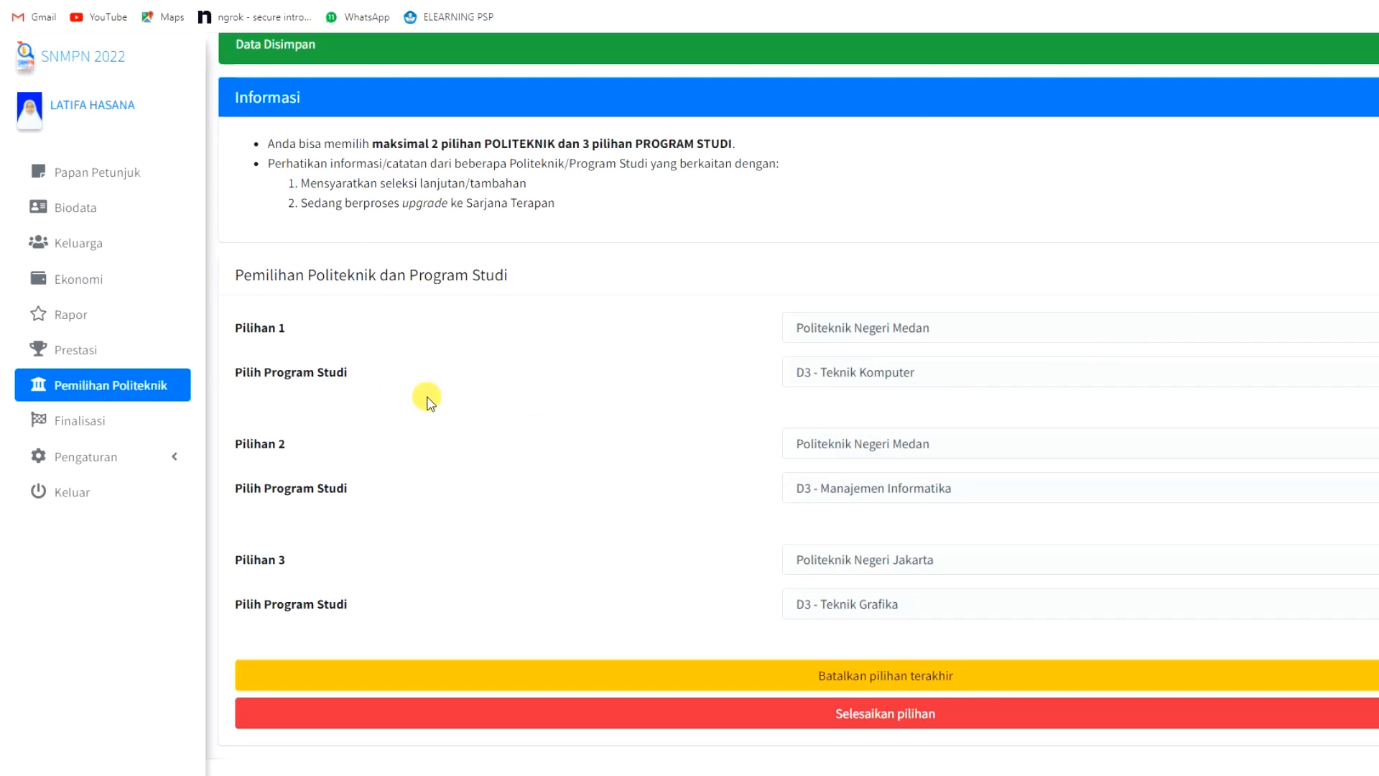
pyautogui.scroll(1, 453, 327)
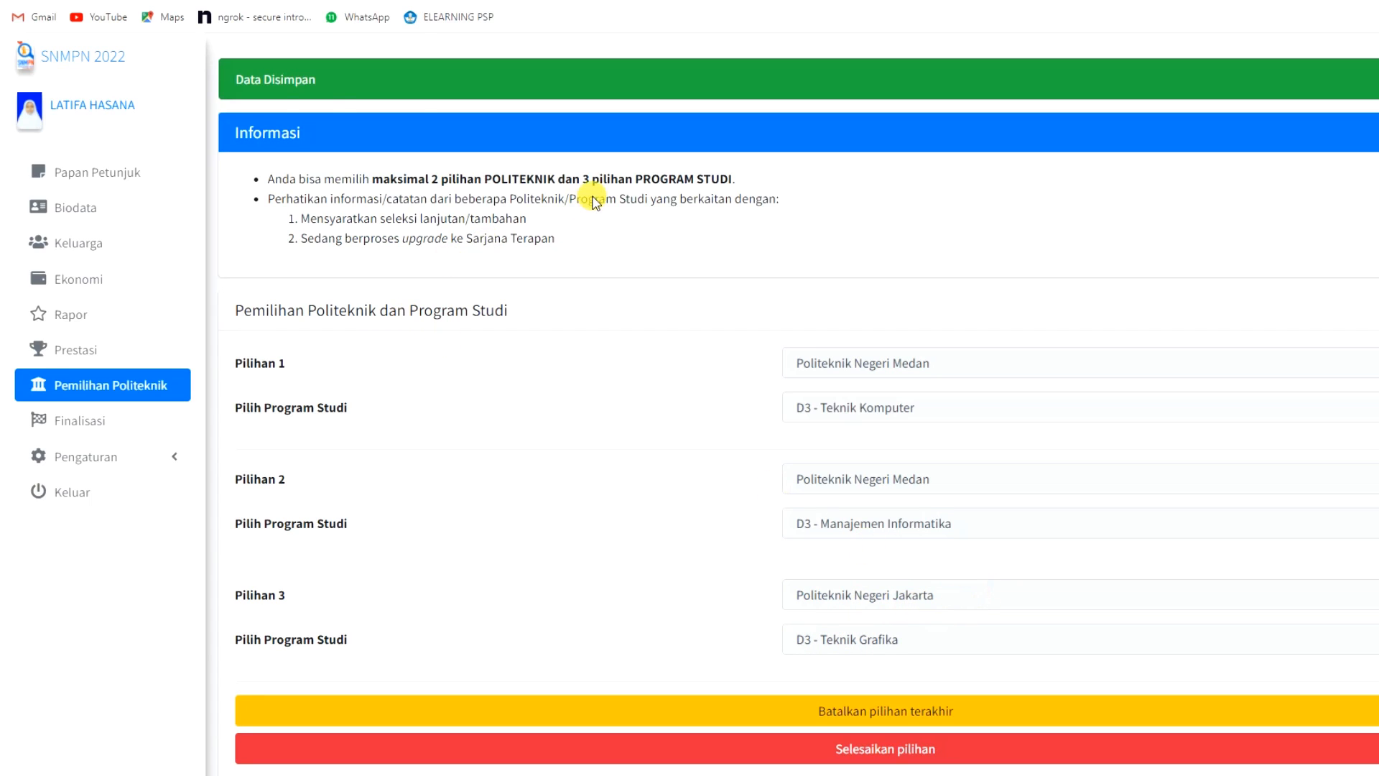
pyautogui.click(176, 420)
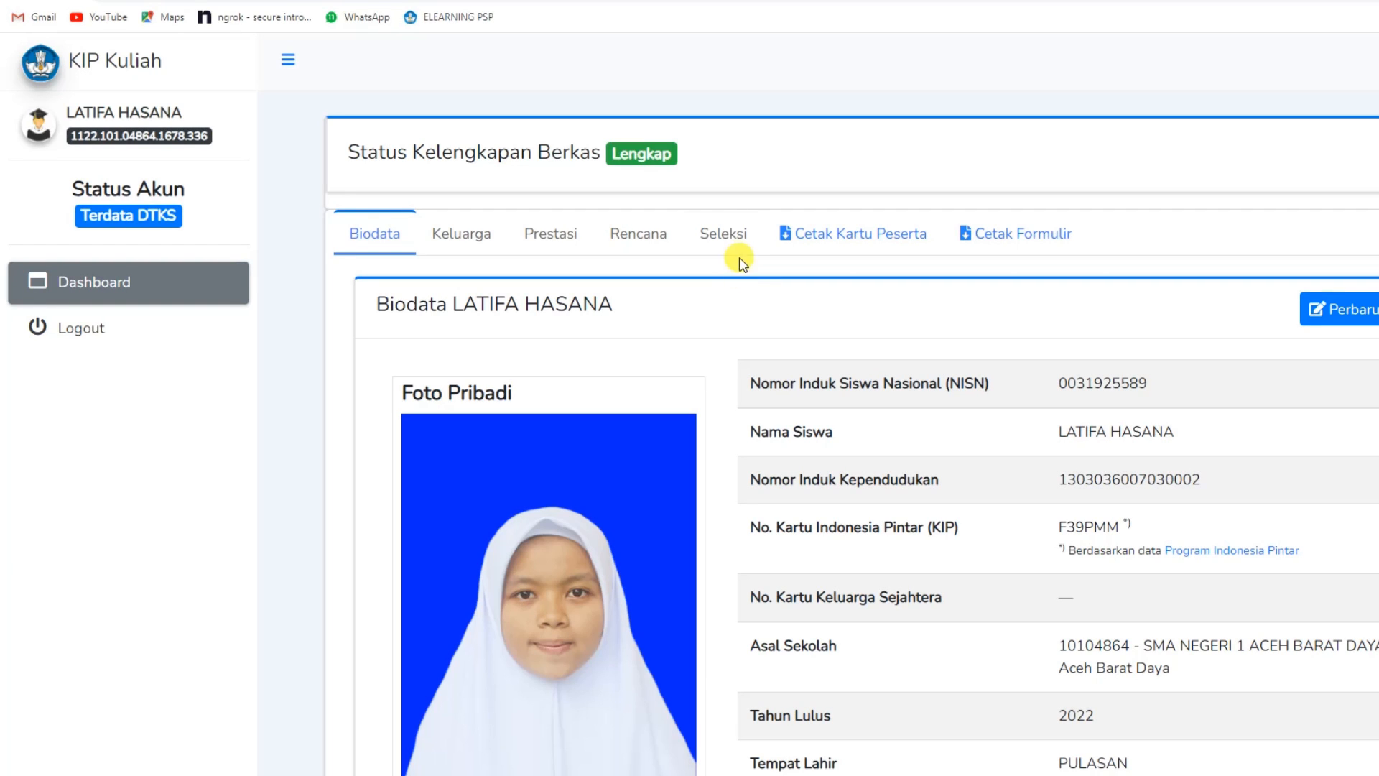
# Step: Switch to the KIP Kuliah dashboard and examine the LTMPT selection details and the SNMPN polytechnic and study programme choices under Seleksi
pyautogui.click(718, 240)
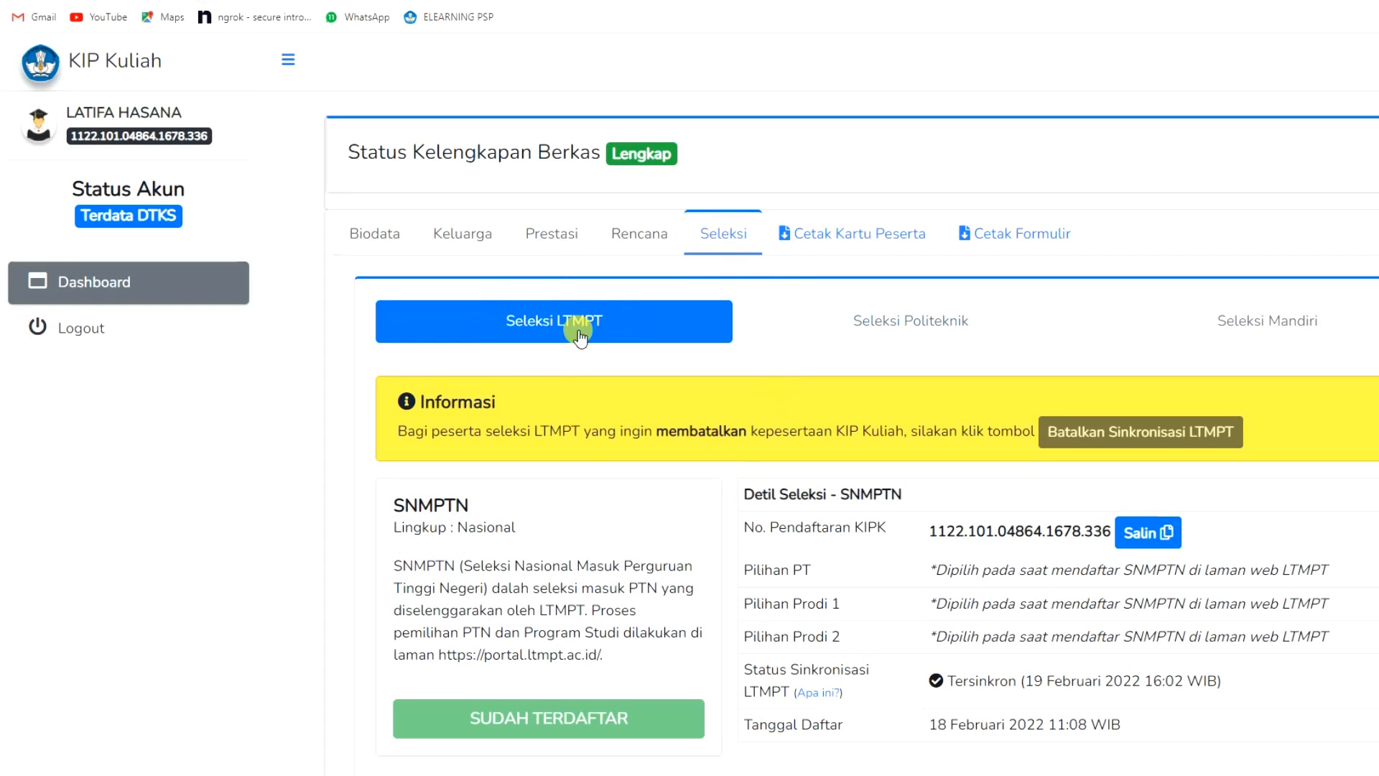
pyautogui.scroll(-1, 538, 618)
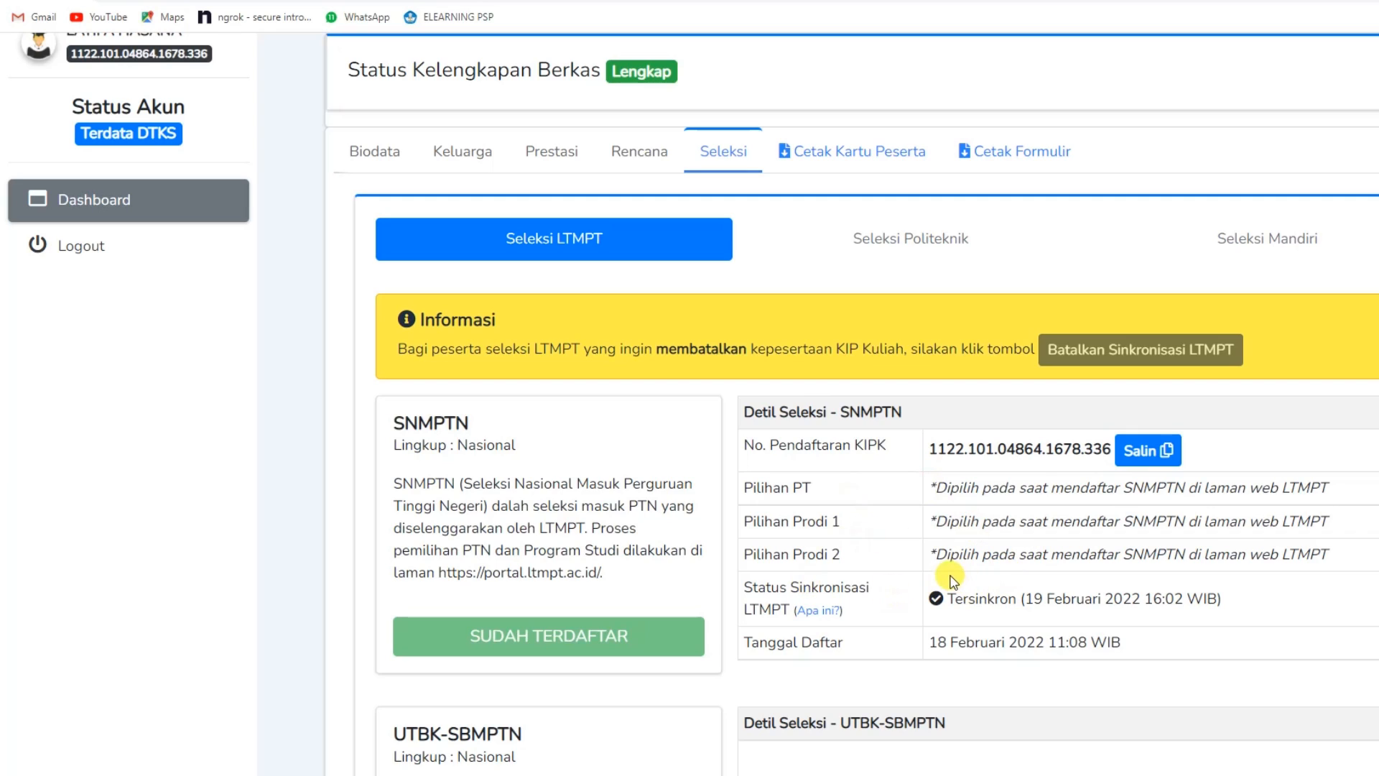
pyautogui.scroll(1, 948, 578)
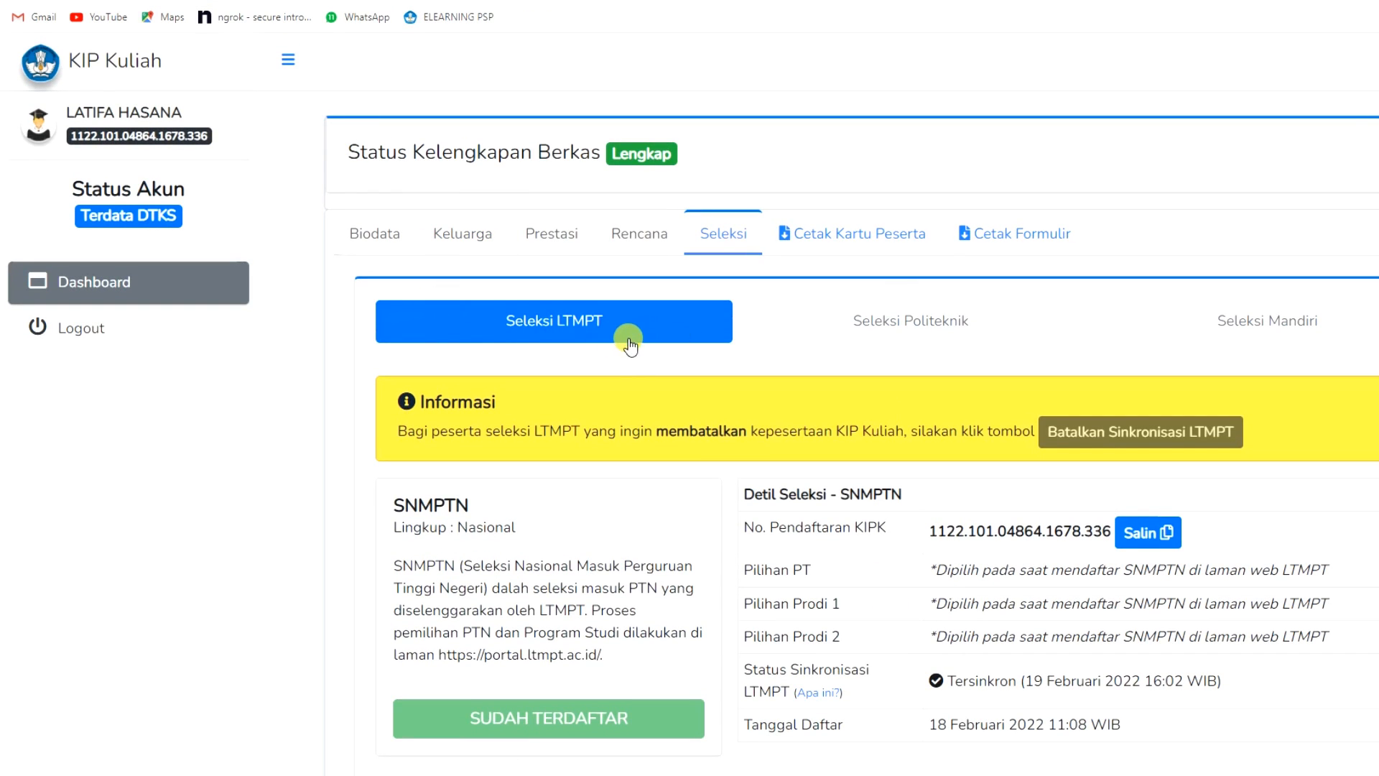
pyautogui.click(933, 324)
pyautogui.scroll(-1, 531, 474)
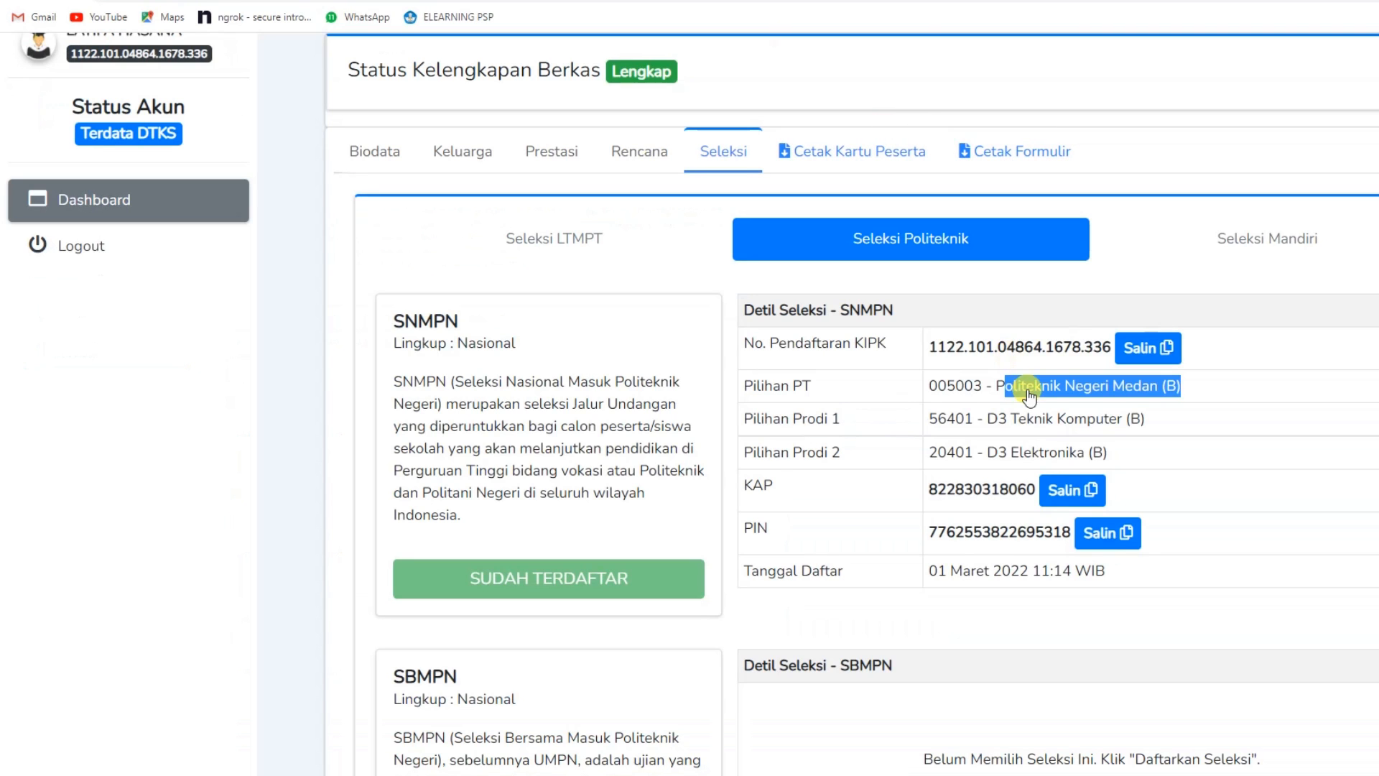
pyautogui.moveTo(1047, 420); pyautogui.dragTo(1170, 450)
pyautogui.click(984, 1)
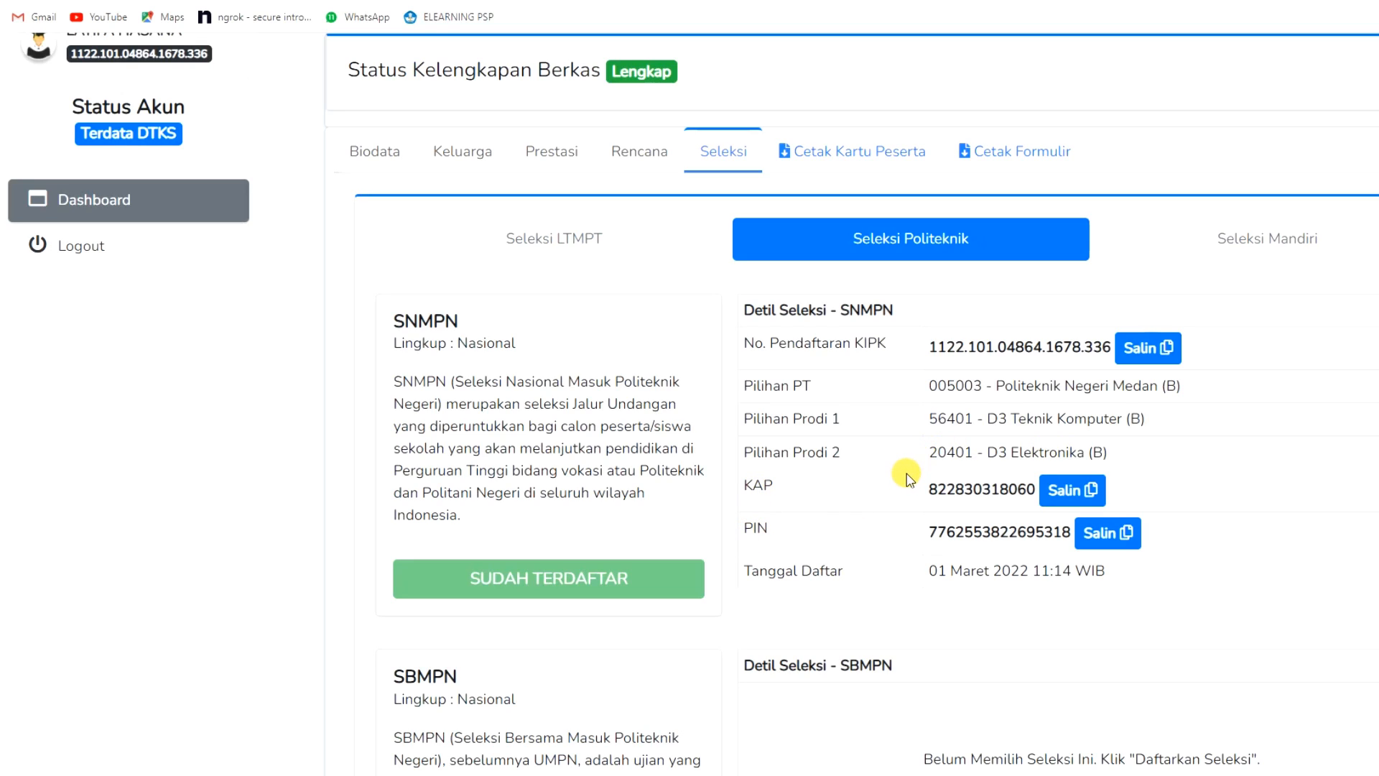
# Step: Locate the KAP and PIN in the KIP Kuliah SNMPN selection details, and switch to the SNMPN site's Finalisasi page
pyautogui.moveTo(916, 477); pyautogui.dragTo(1064, 532)
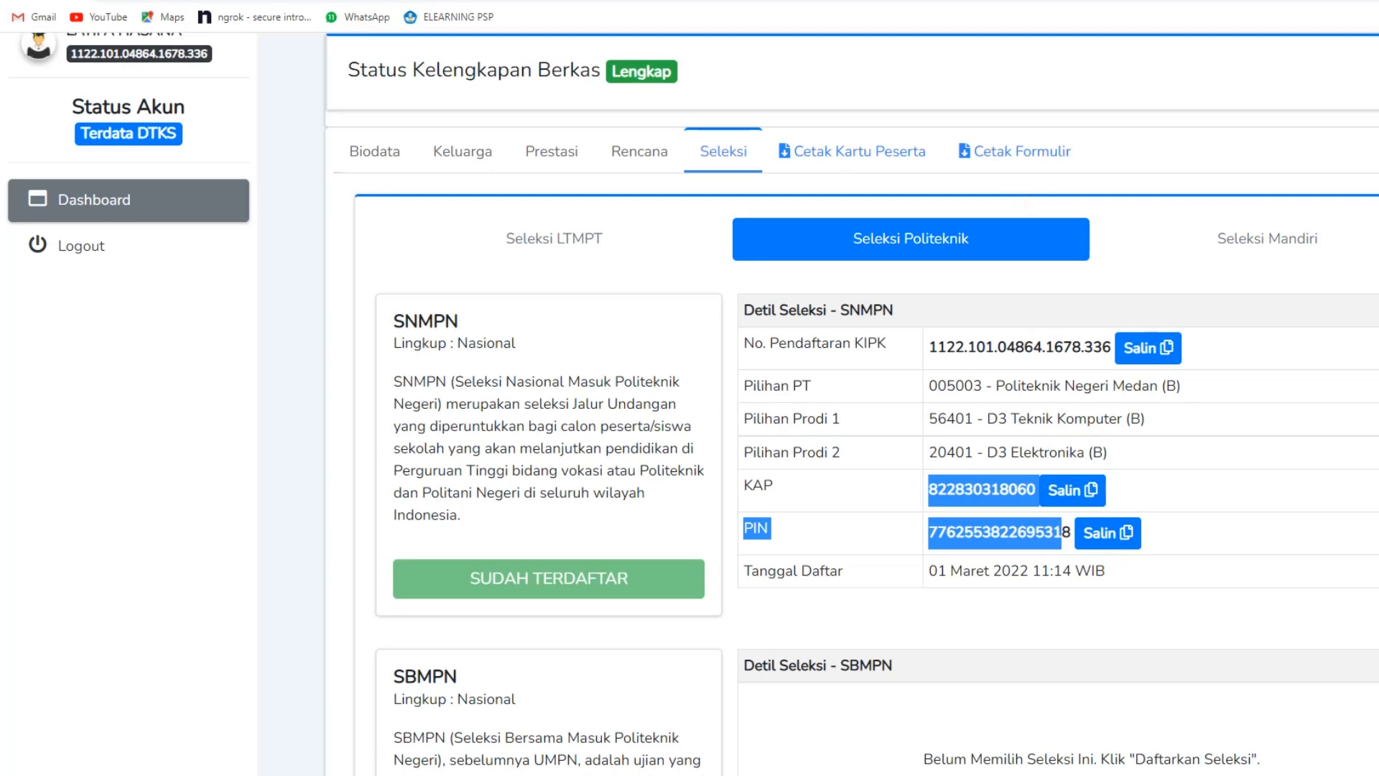
pyautogui.click(926, 2)
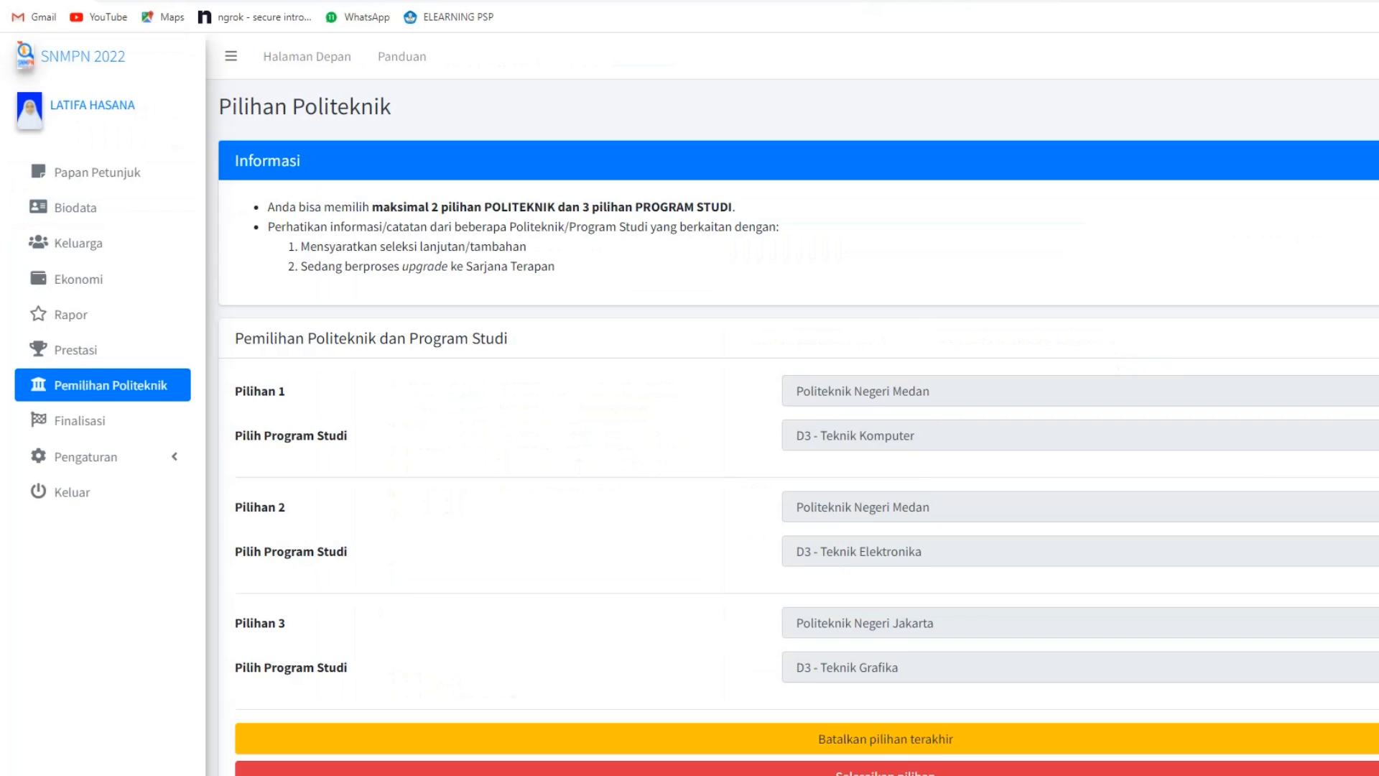
pyautogui.click(62, 423)
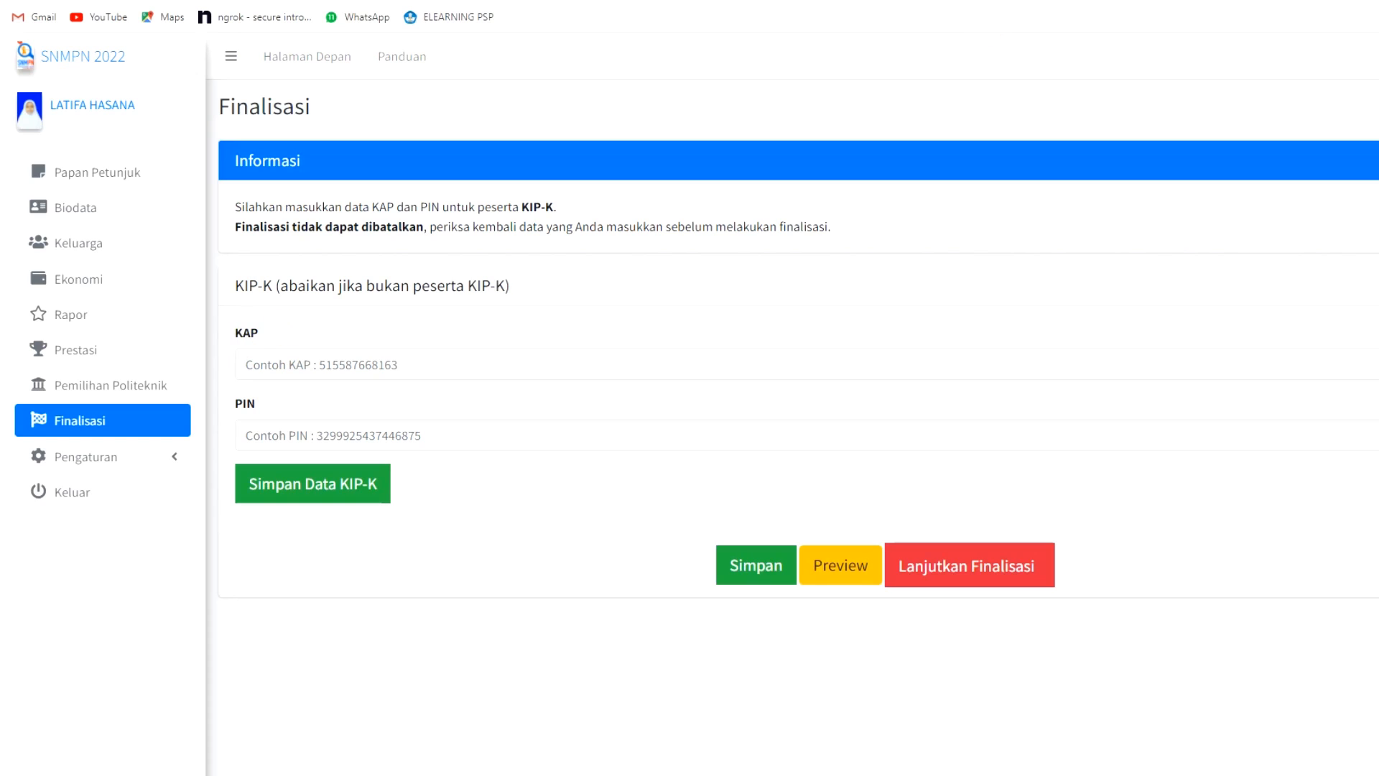
# Step: Copy the KAP from the SNMPN selection details in KIP Kuliah and paste it into the KAP field on SNMPN Finalisasi
pyautogui.hotkey('ctrl', 'Tab')
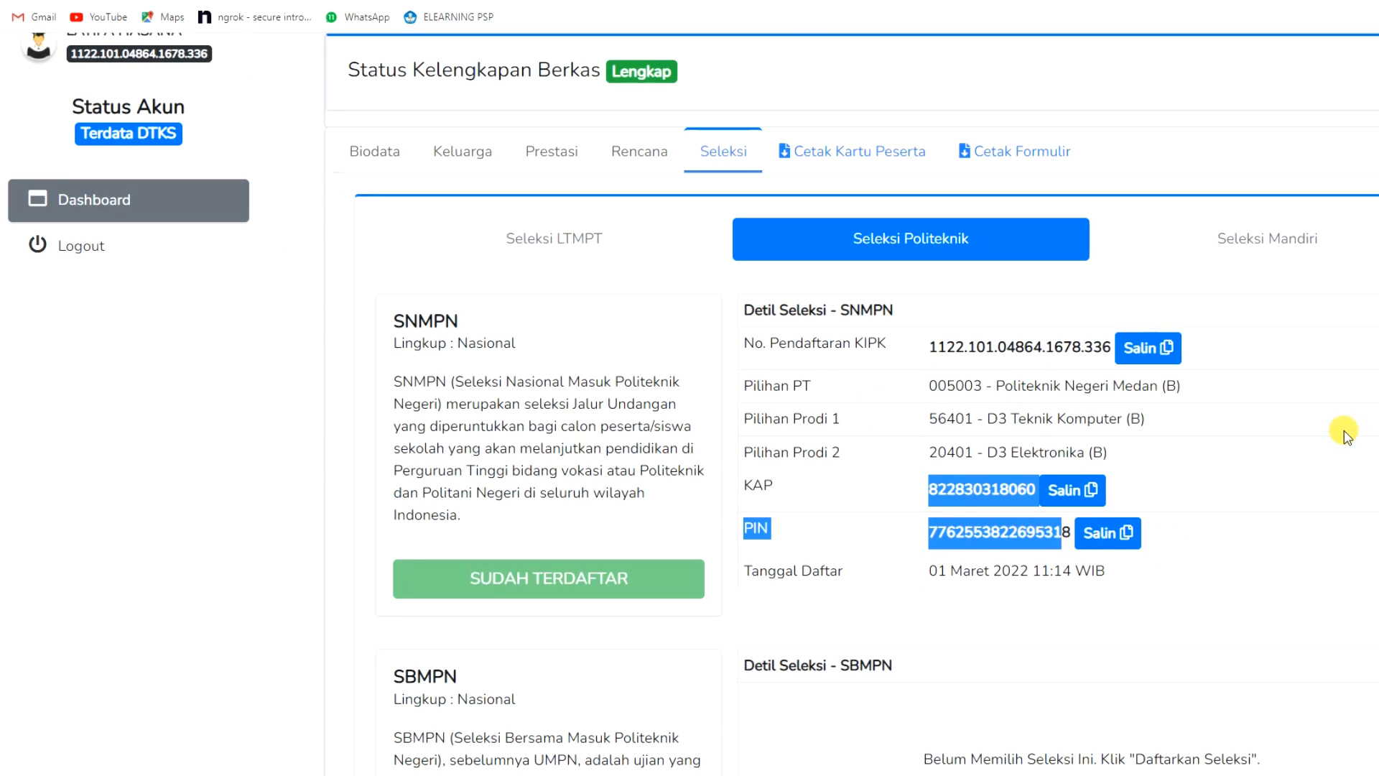
pyautogui.click(1119, 514)
pyautogui.click(1083, 488)
pyautogui.hotkey('ctrl', 'c')
pyautogui.hotkey('ctrl', 'shift', 'Tab')
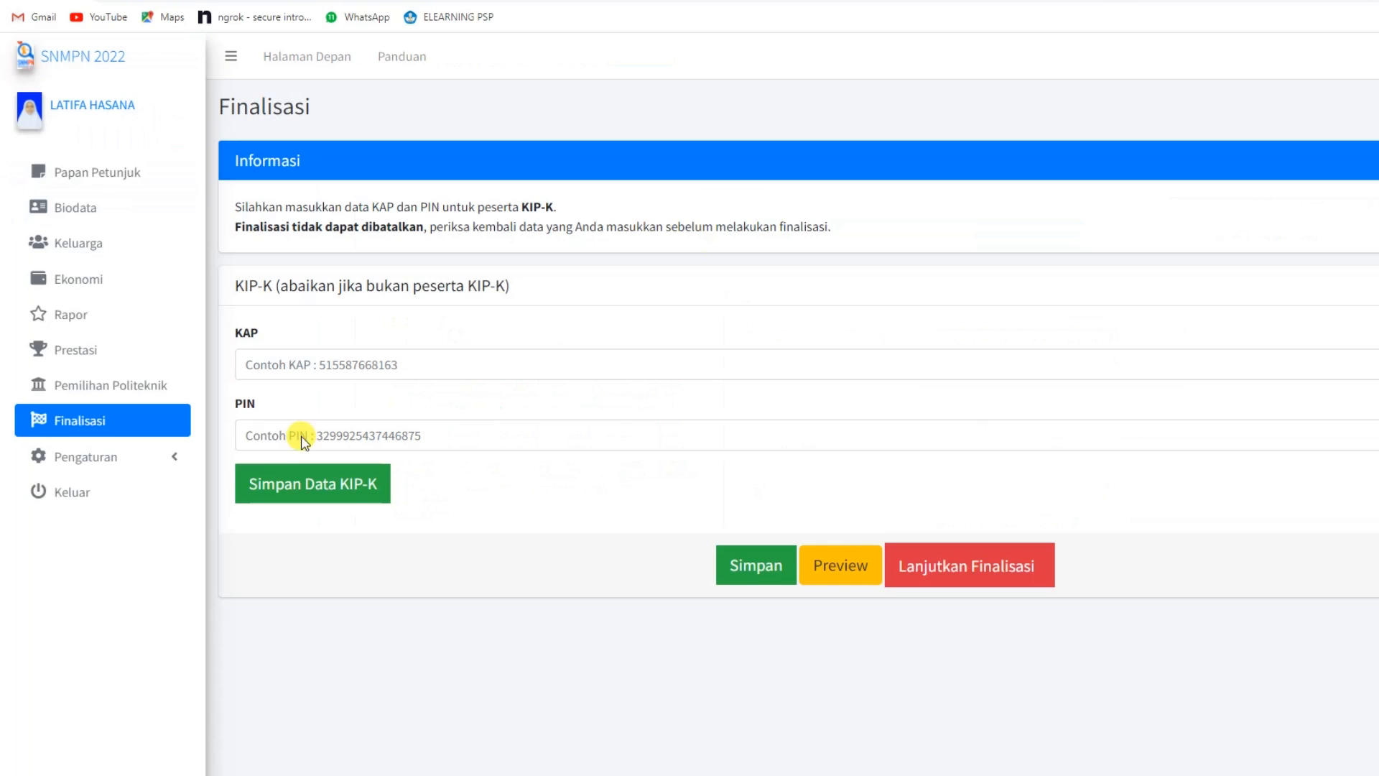
pyautogui.click(294, 371)
pyautogui.rightClick(296, 370)
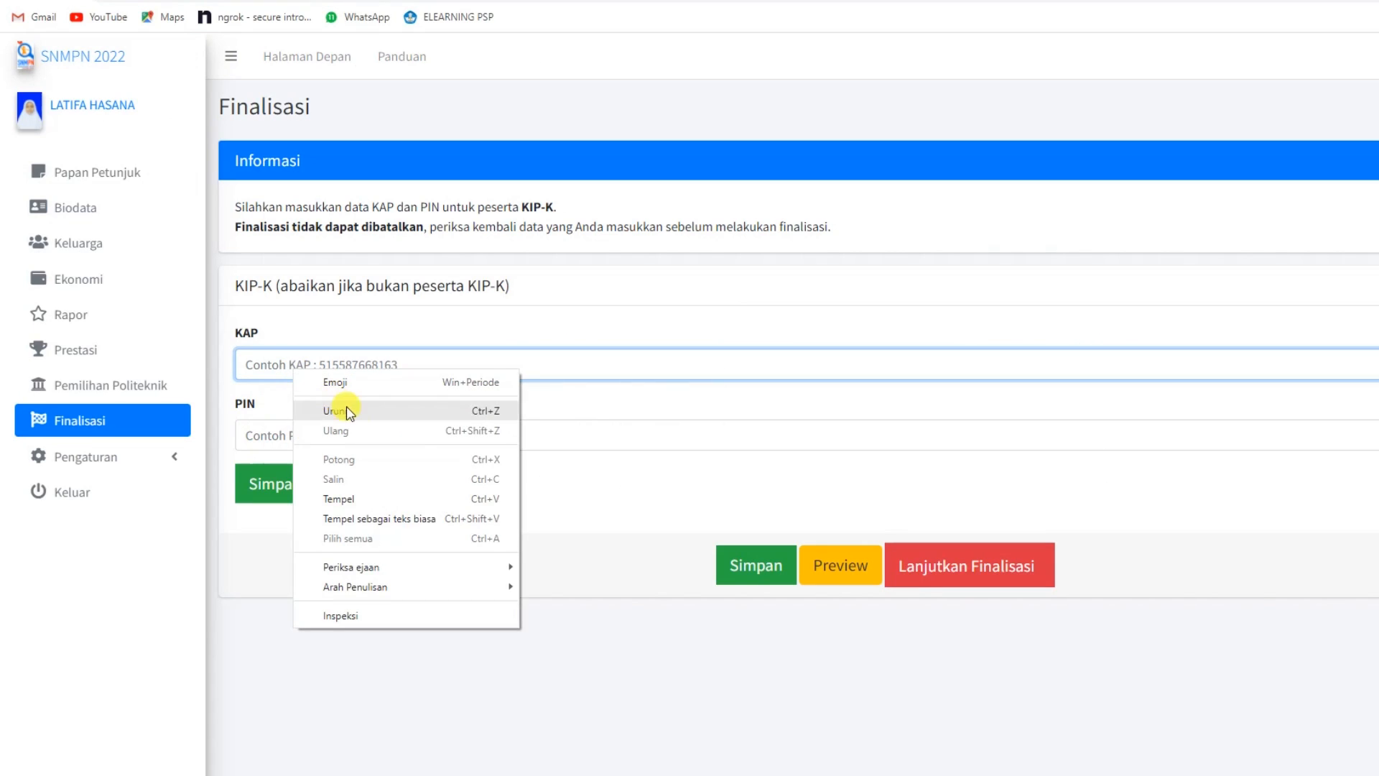
pyautogui.click(339, 487)
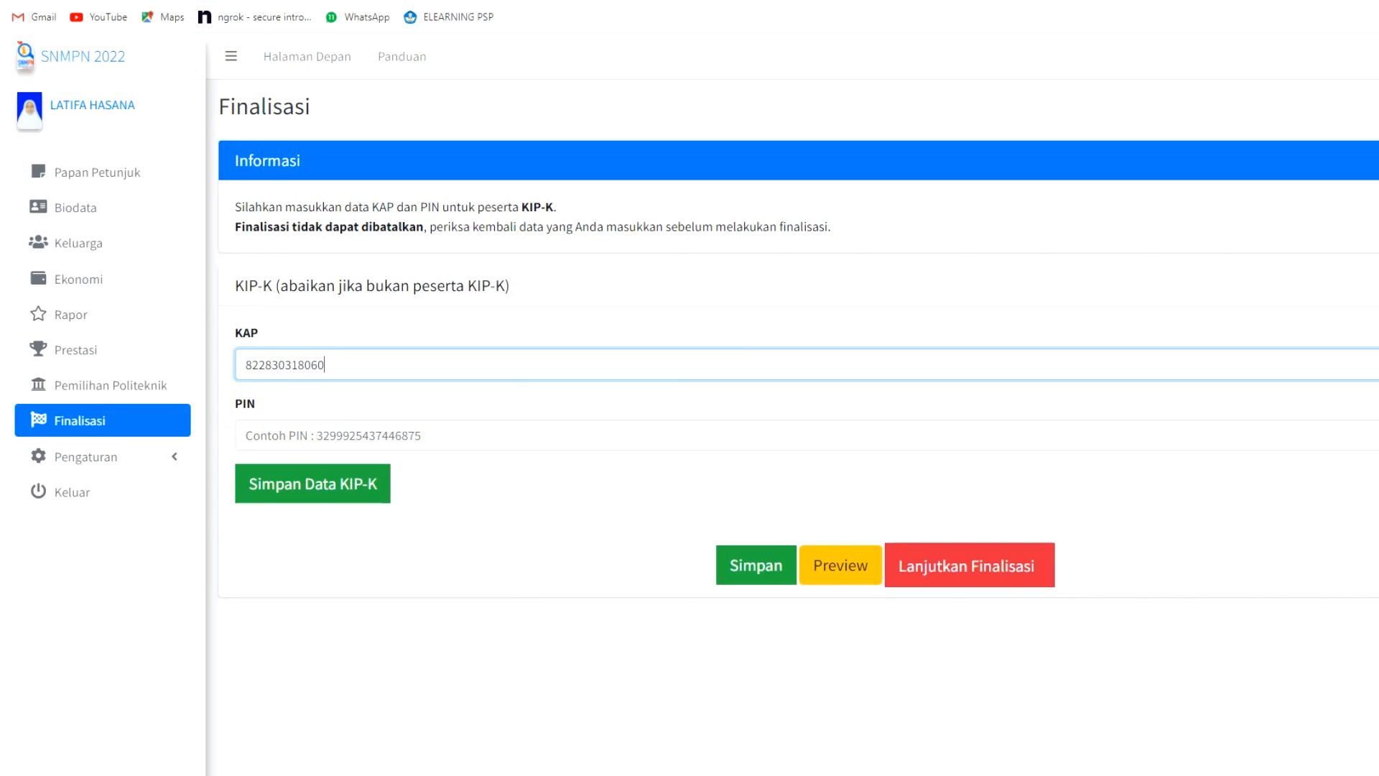
# Step: Copy the PIN from KIP Kuliah into the PIN field on SNMPN Finalisasi, and save the KIP-K data
pyautogui.hotkey('ctrl', 'Tab')
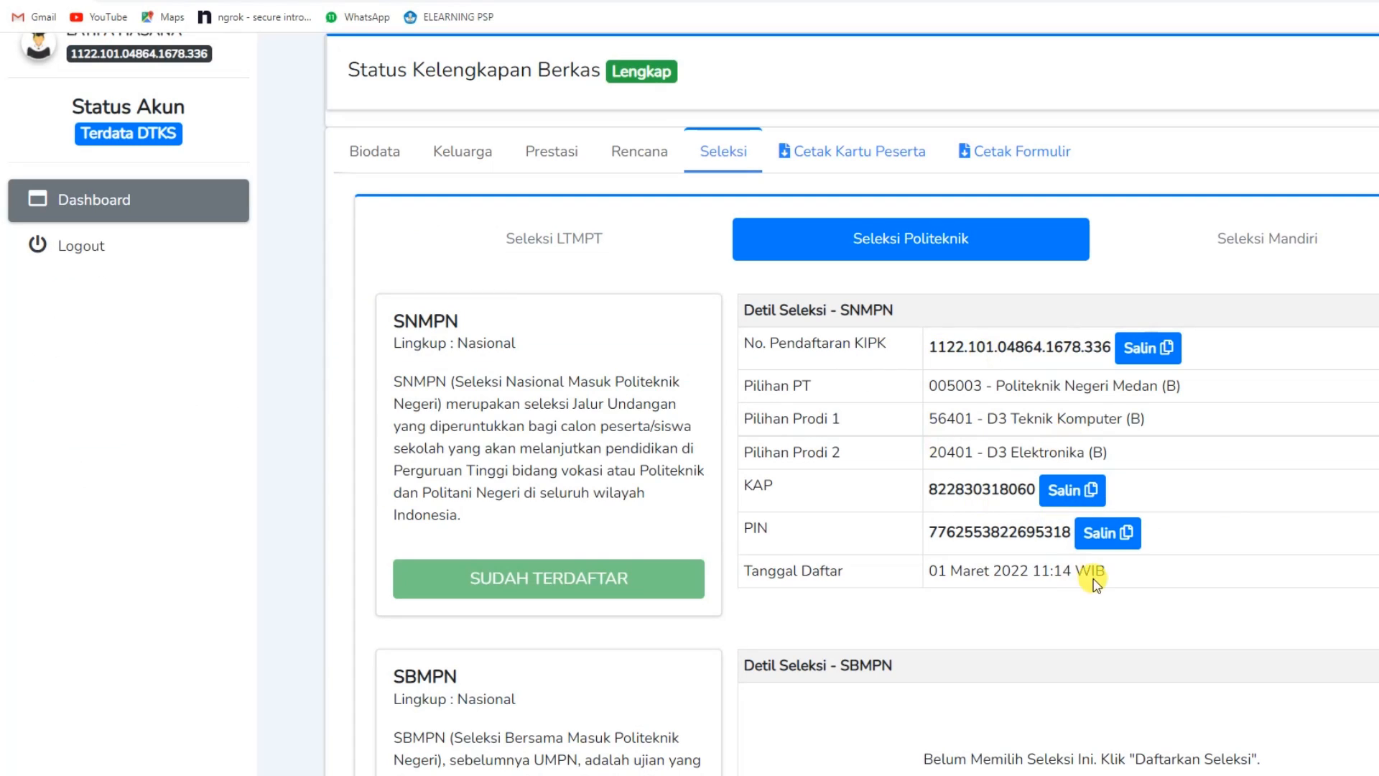
pyautogui.click(1118, 533)
pyautogui.hotkey('ctrl', 'Tab')
pyautogui.rightClick(288, 434)
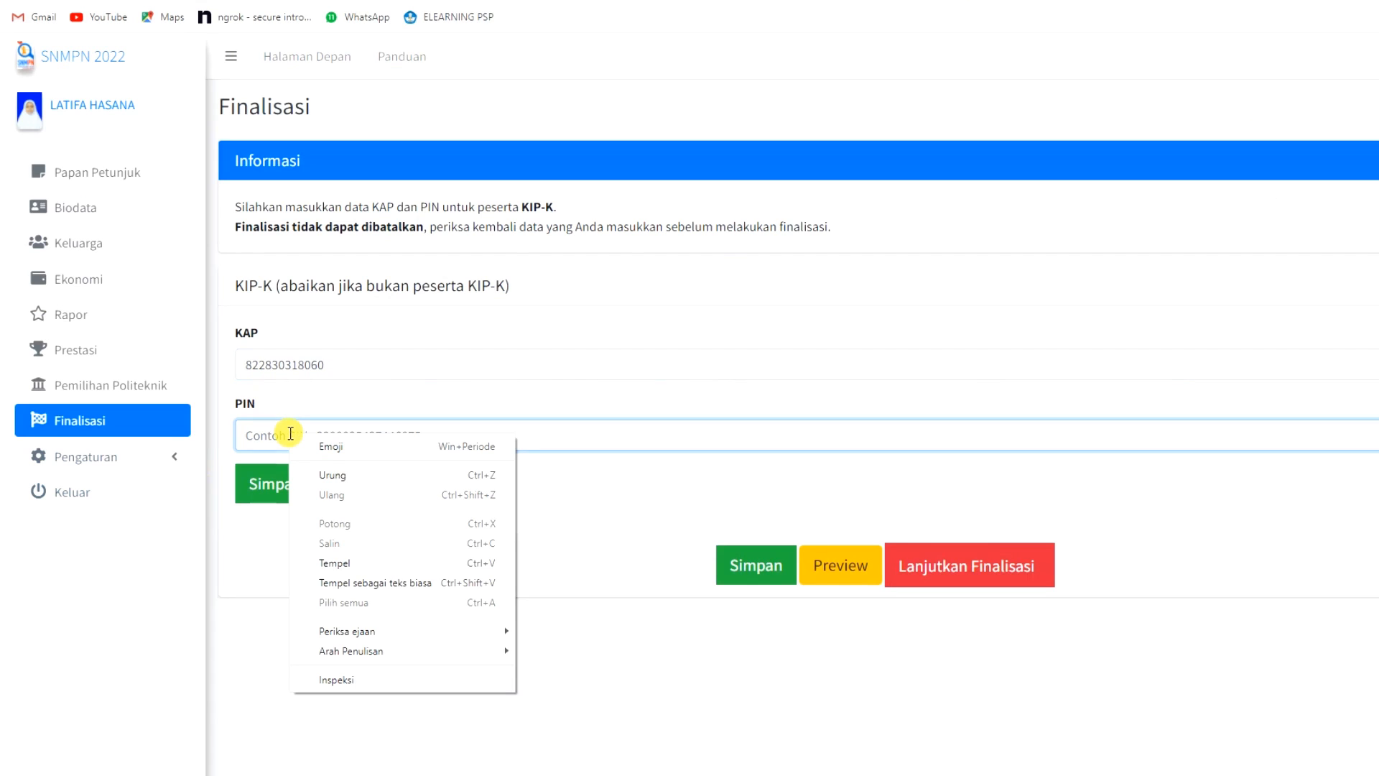
pyautogui.click(336, 564)
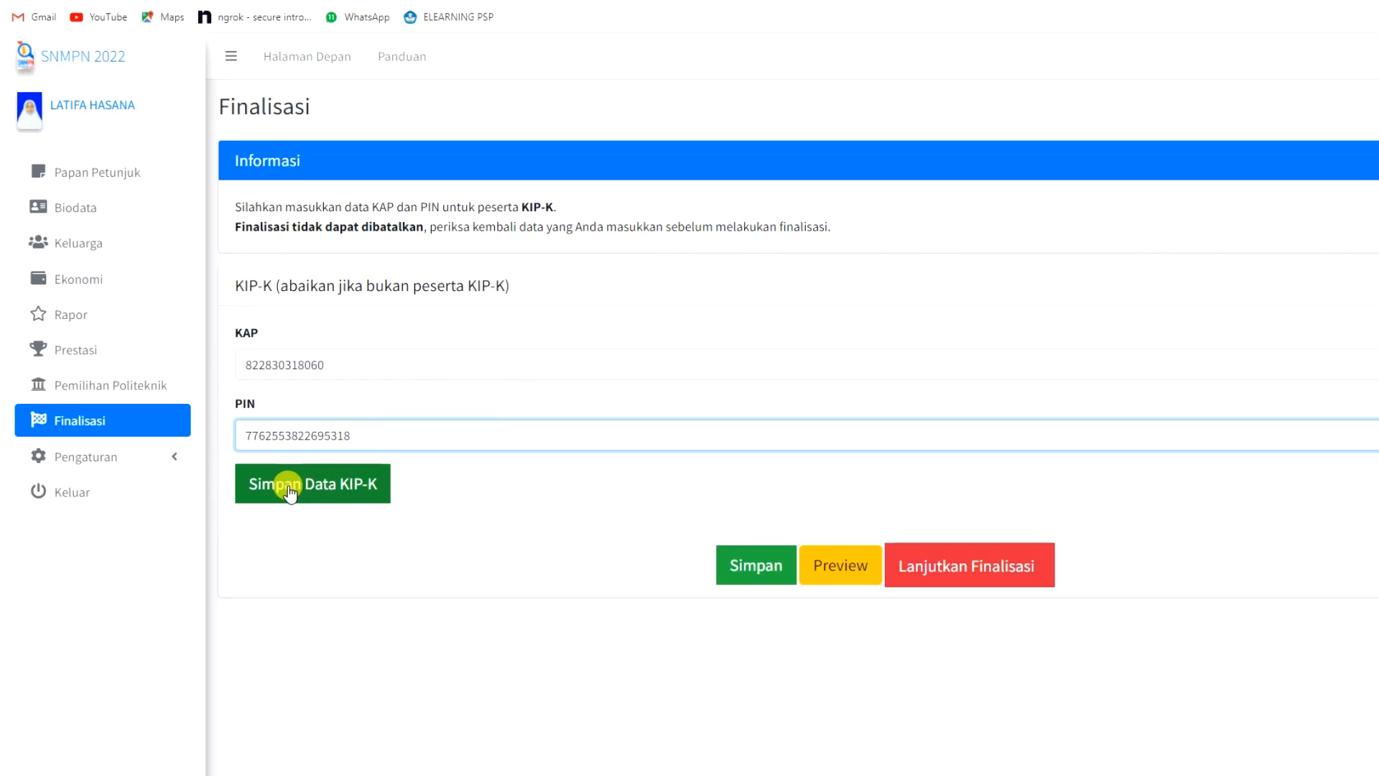
pyautogui.click(302, 491)
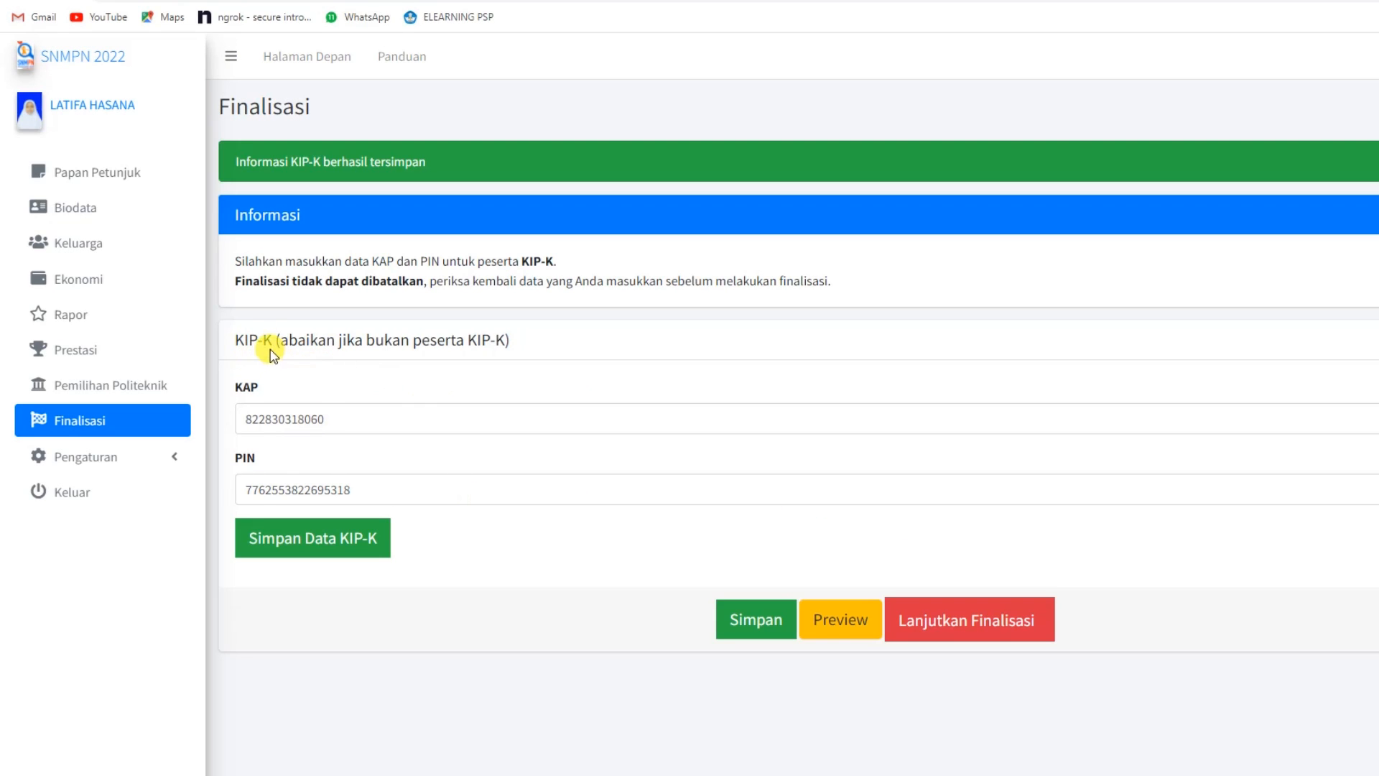
# Step: Preview the SNMPN registration proof and examine its personal data, report grades, polytechnic choices and signature section
pyautogui.moveTo(288, 343); pyautogui.dragTo(391, 340)
pyautogui.click(388, 474)
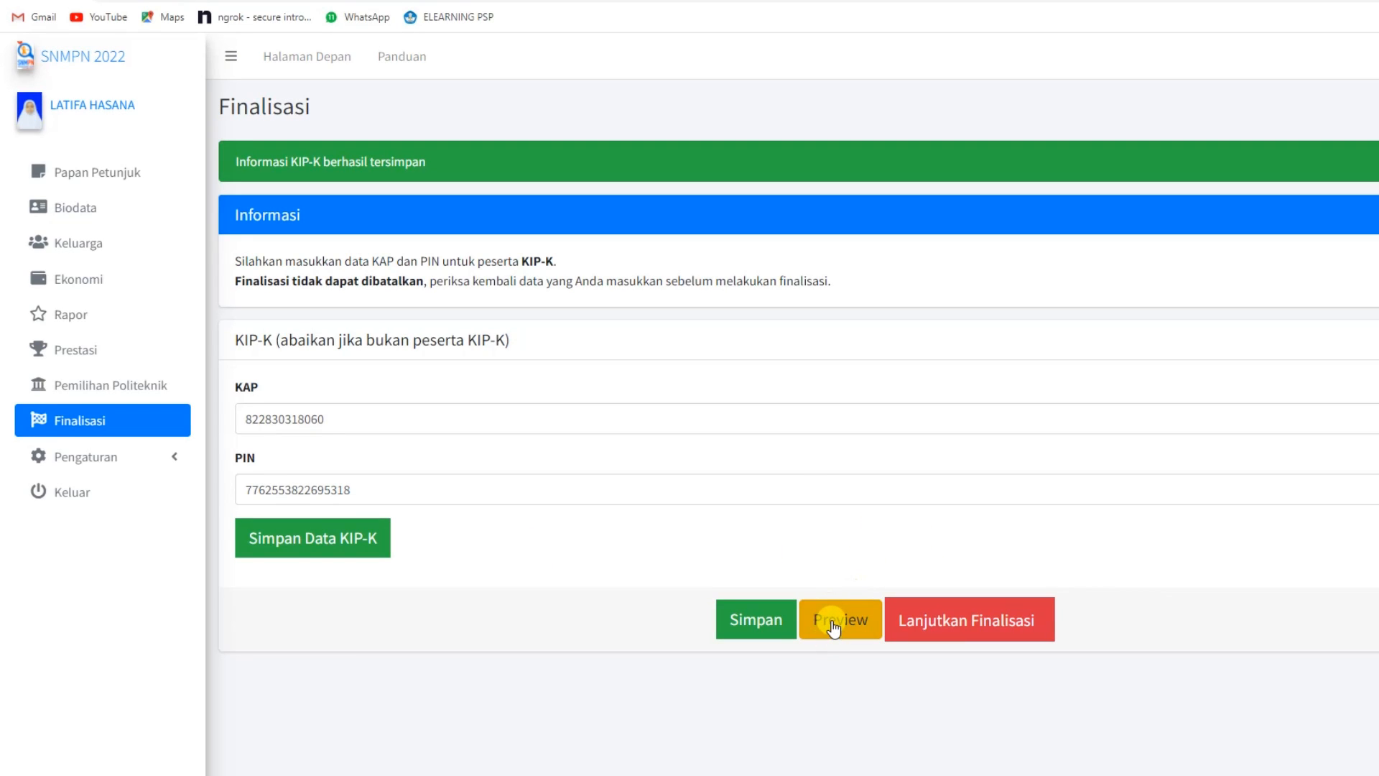
pyautogui.click(834, 628)
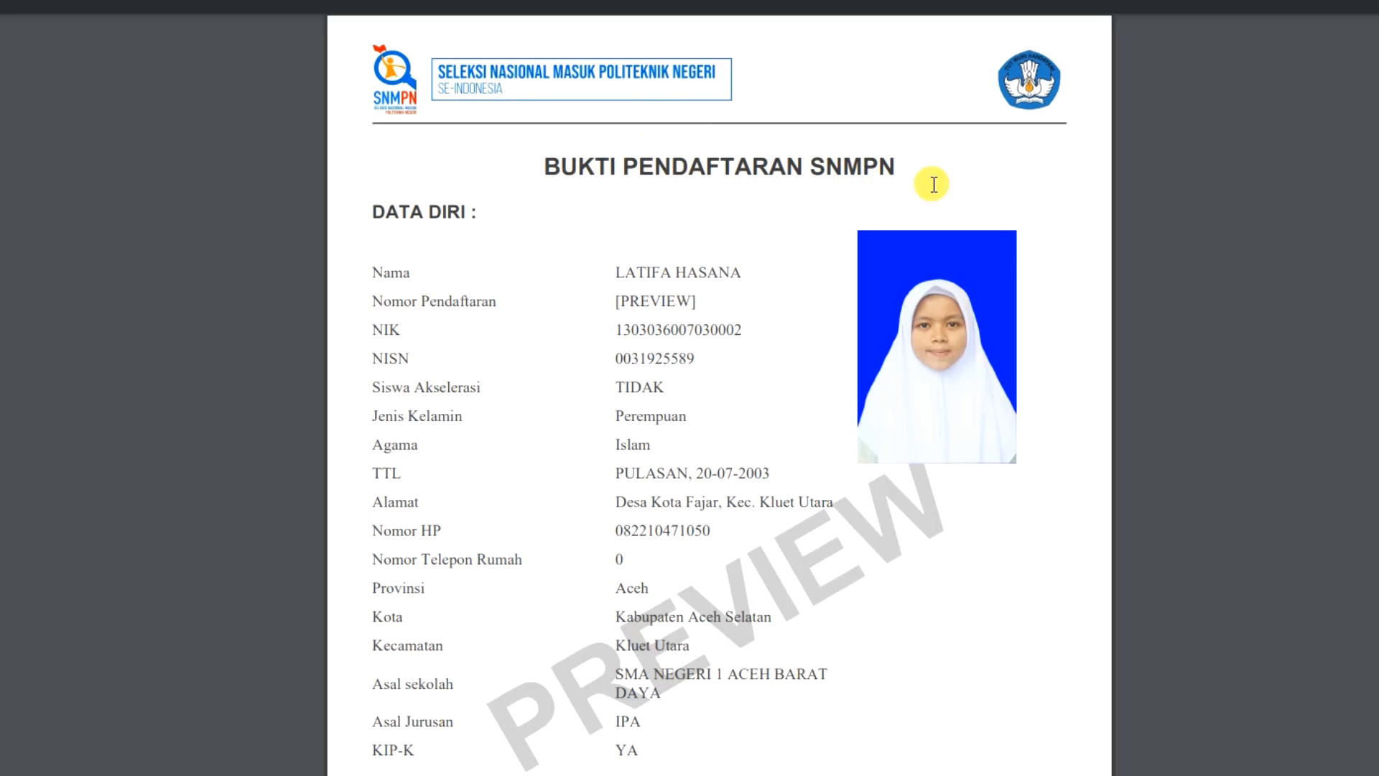
pyautogui.scroll(-2, 970, 184)
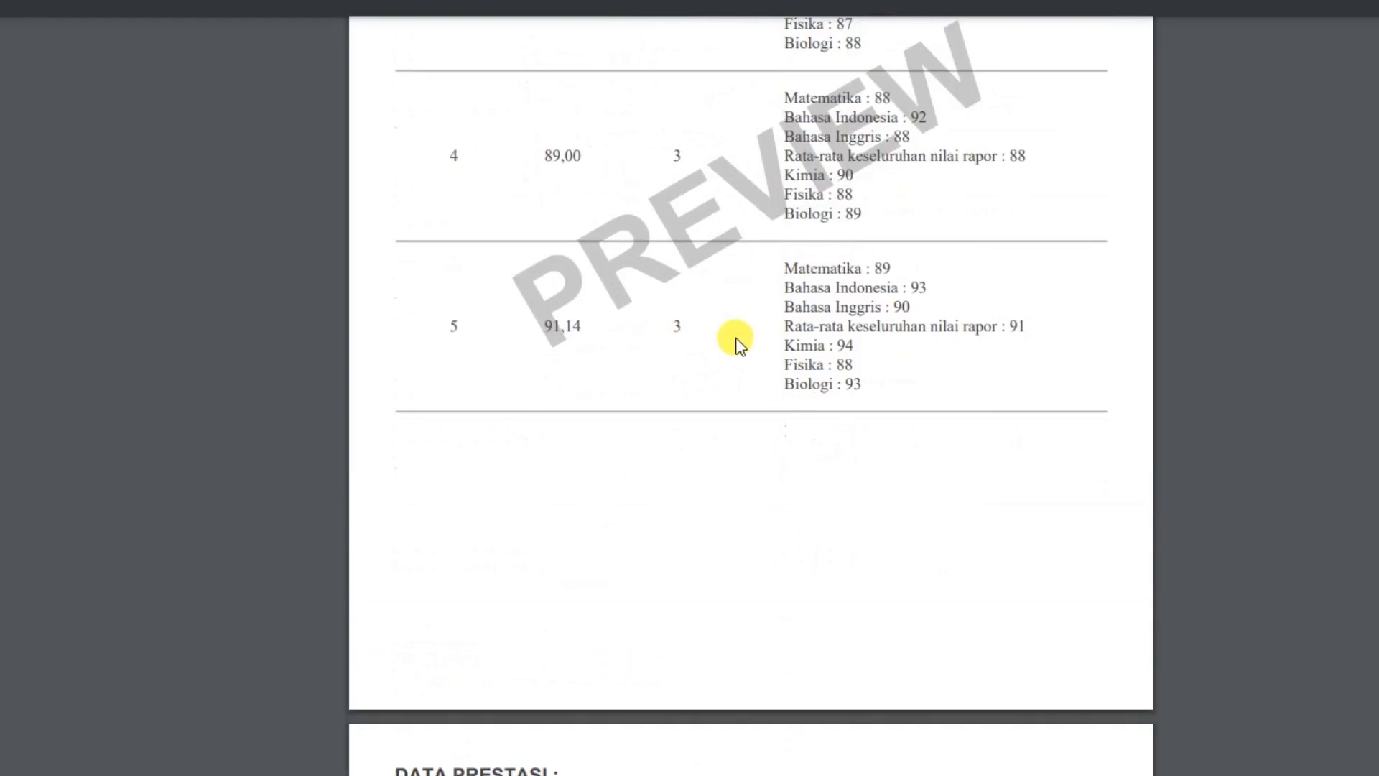
pyautogui.scroll(10, 740, 344)
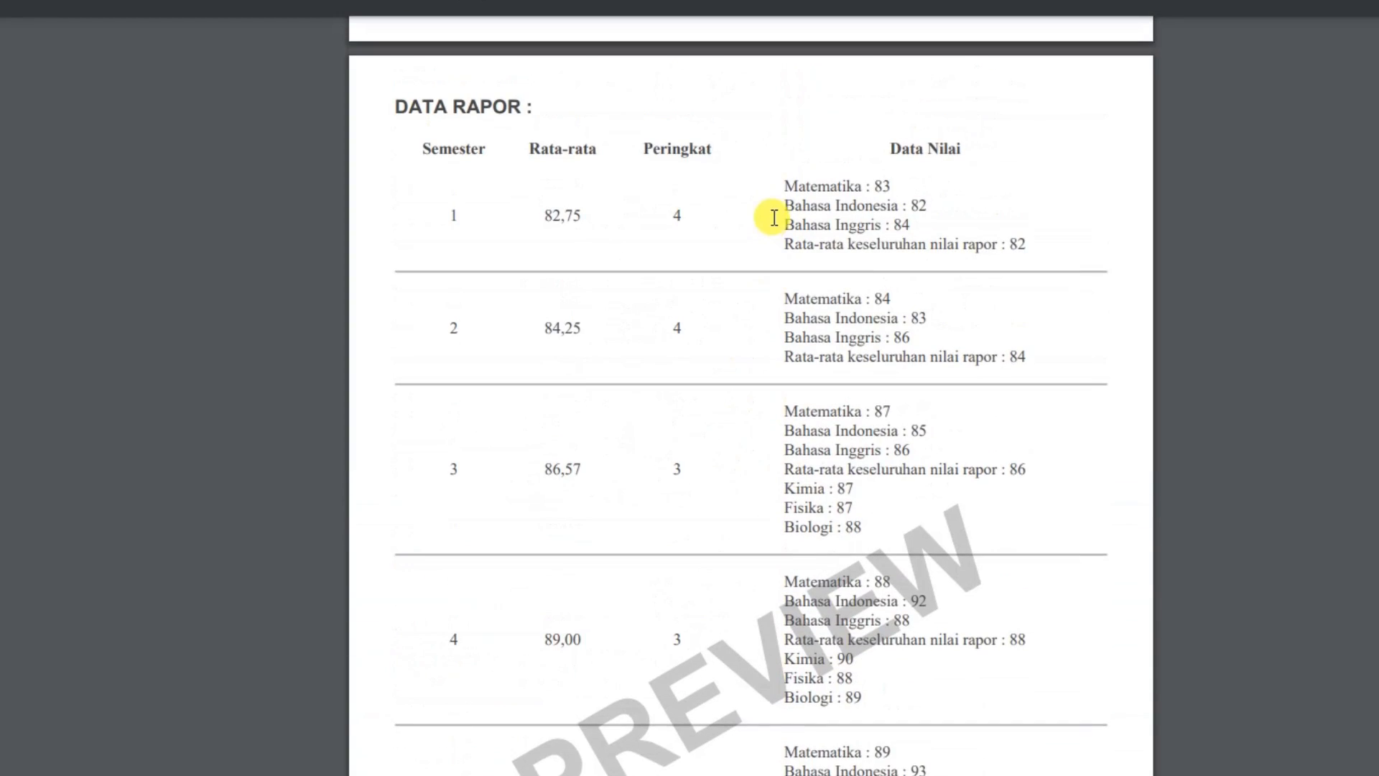
pyautogui.scroll(-10, 730, 259)
pyautogui.scroll(-10, 657, 338)
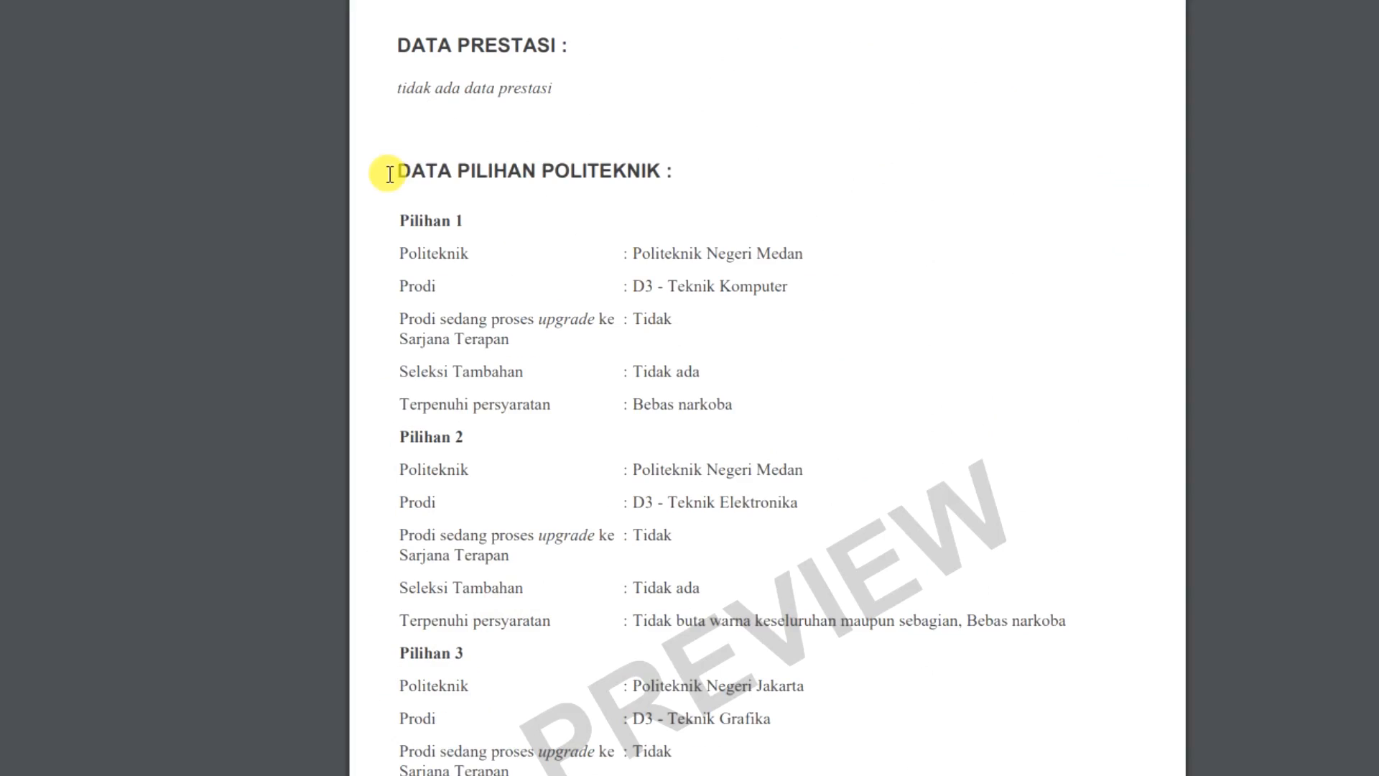
pyautogui.moveTo(458, 171); pyautogui.dragTo(653, 178)
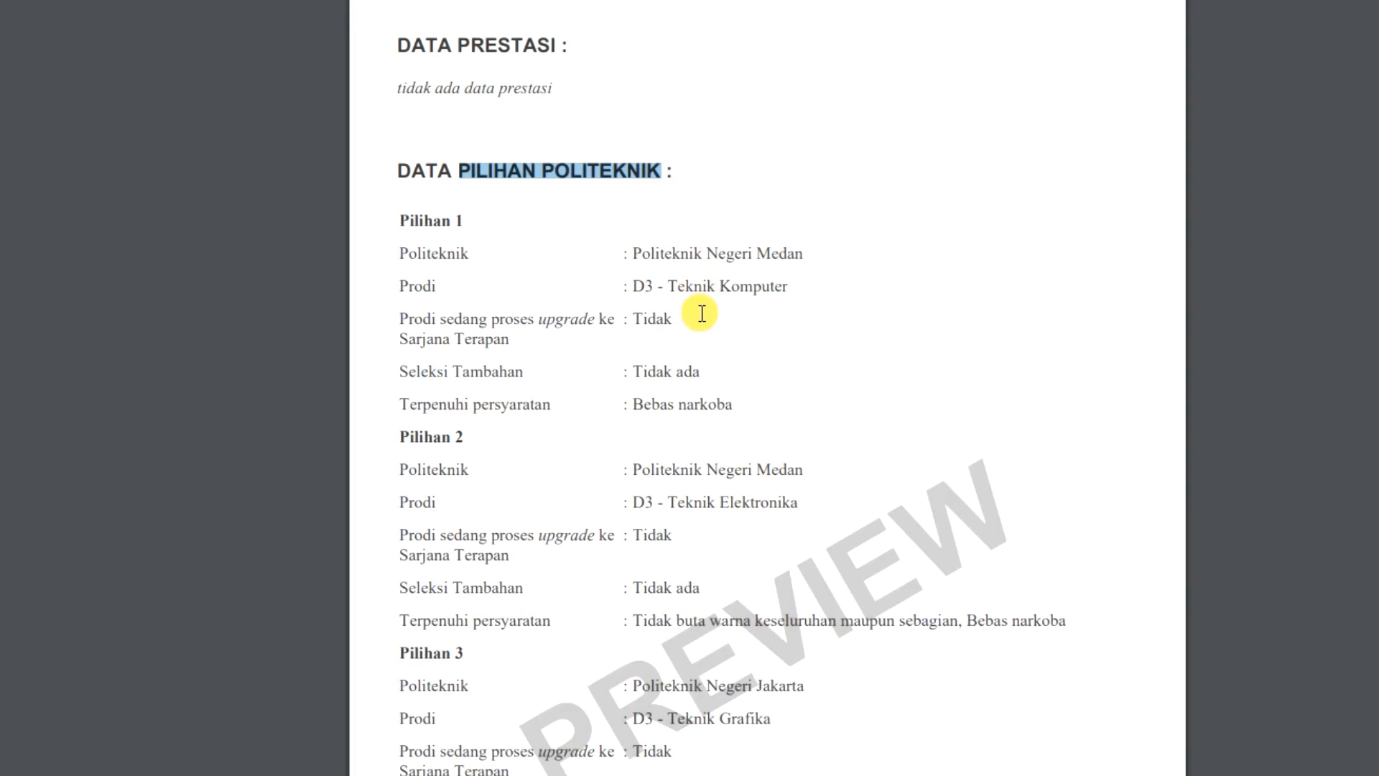
pyautogui.scroll(-5, 702, 394)
pyautogui.scroll(-5, 702, 396)
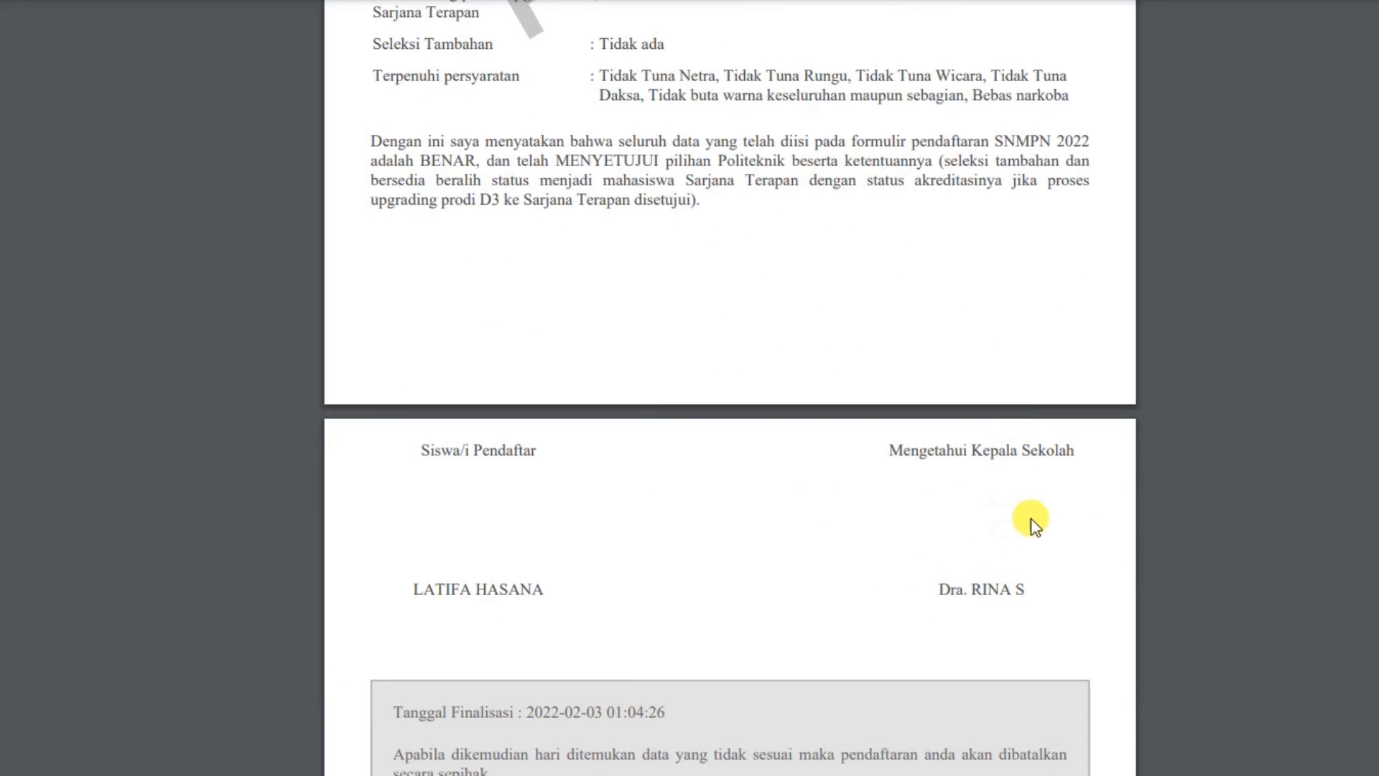
pyautogui.scroll(10, 990, 556)
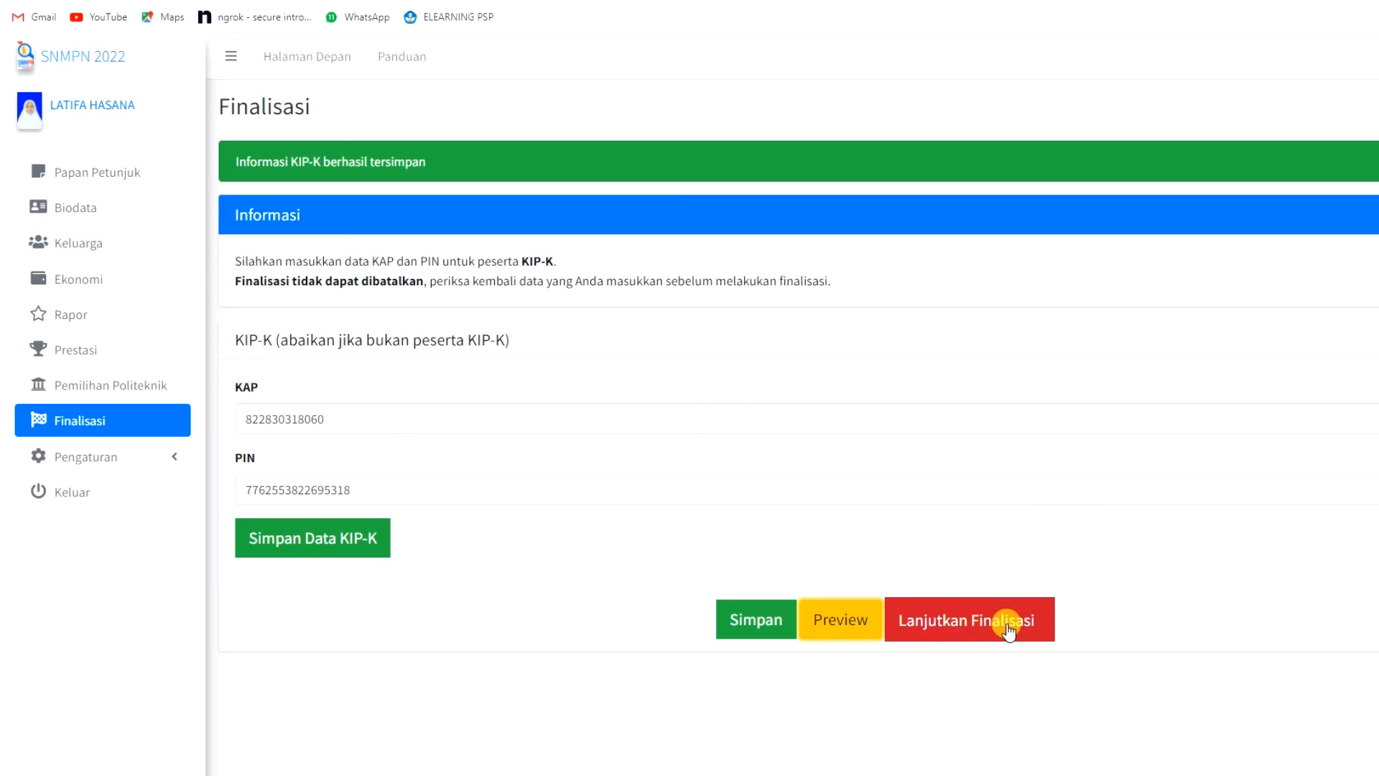
# Step: Save the registration on the Finalisasi page and log out of the SNMPN account
pyautogui.click(983, 617)
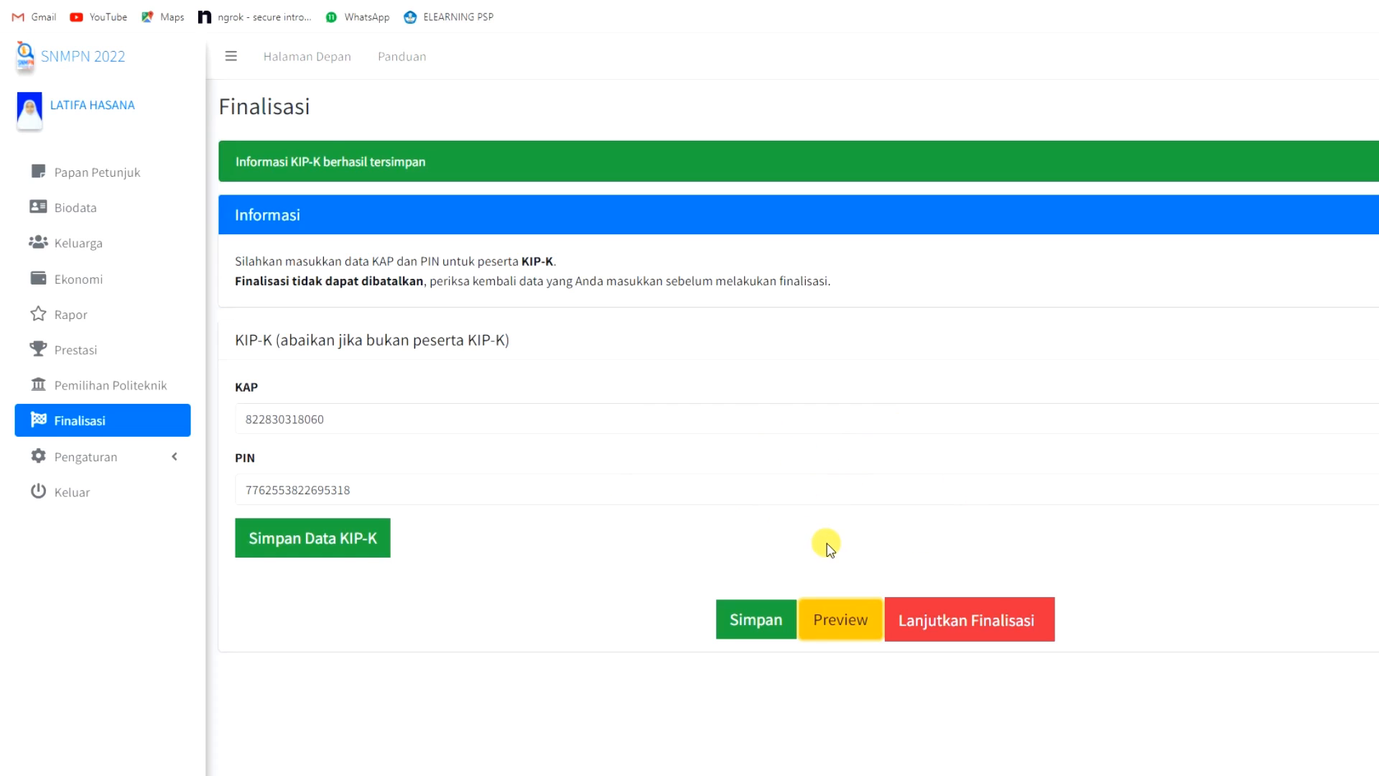
pyautogui.click(776, 618)
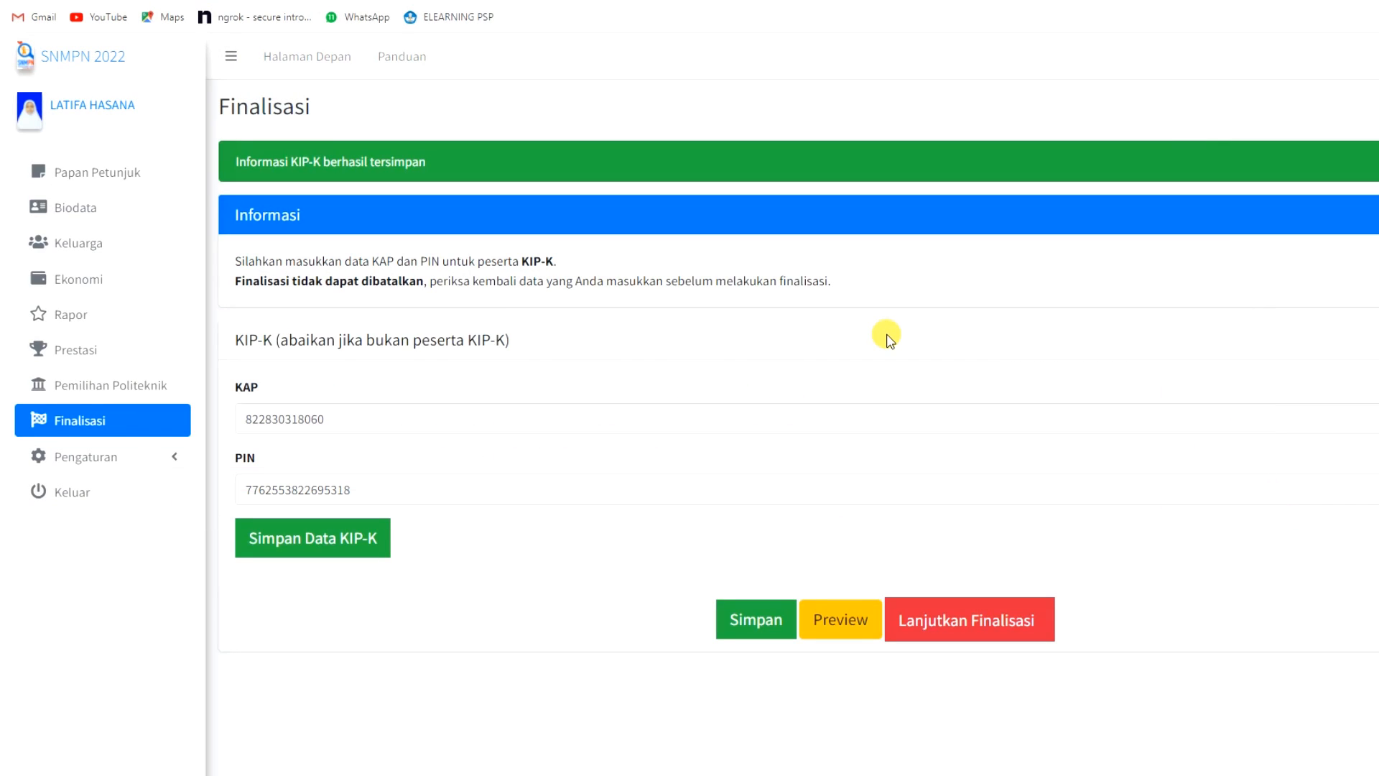
pyautogui.click(83, 496)
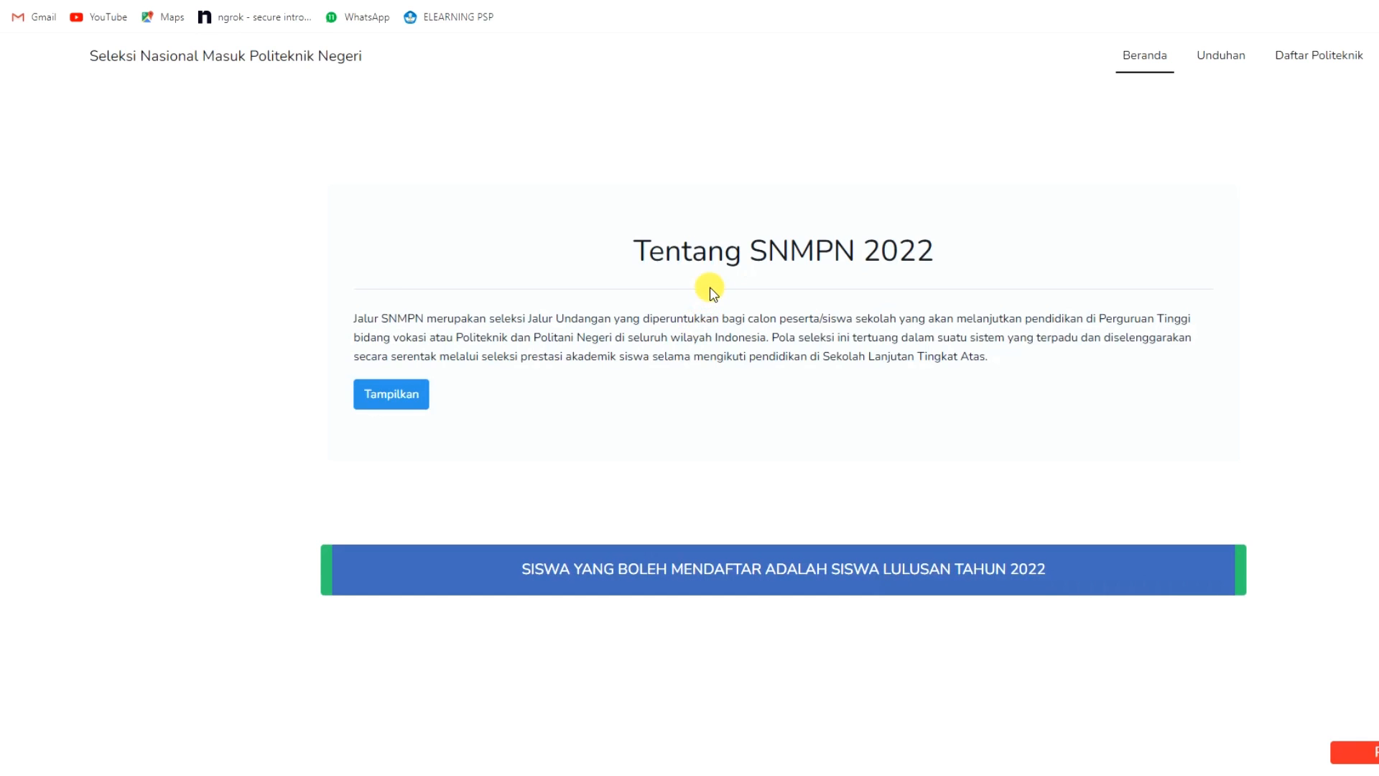